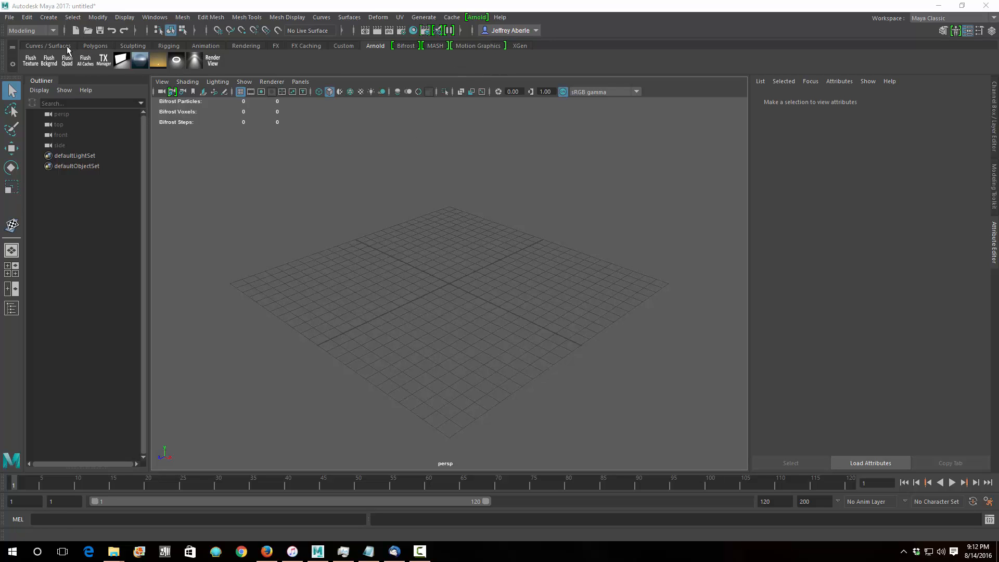
# Step: Create a polygon plane and scale it to about 23 in X and 22 in Z so it nearly covers the grid
pyautogui.click(101, 47)
pyautogui.click(103, 61)
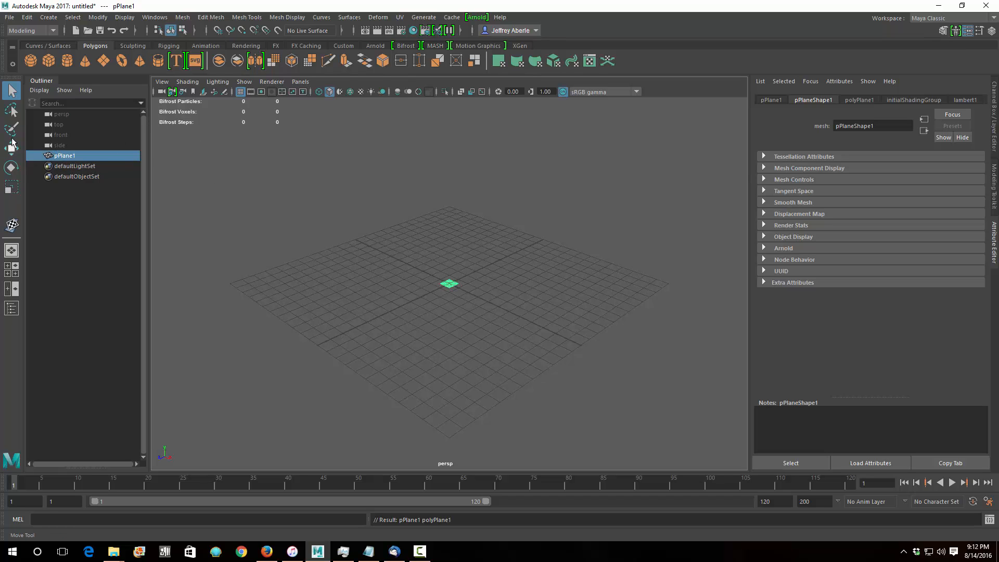
pyautogui.click(11, 187)
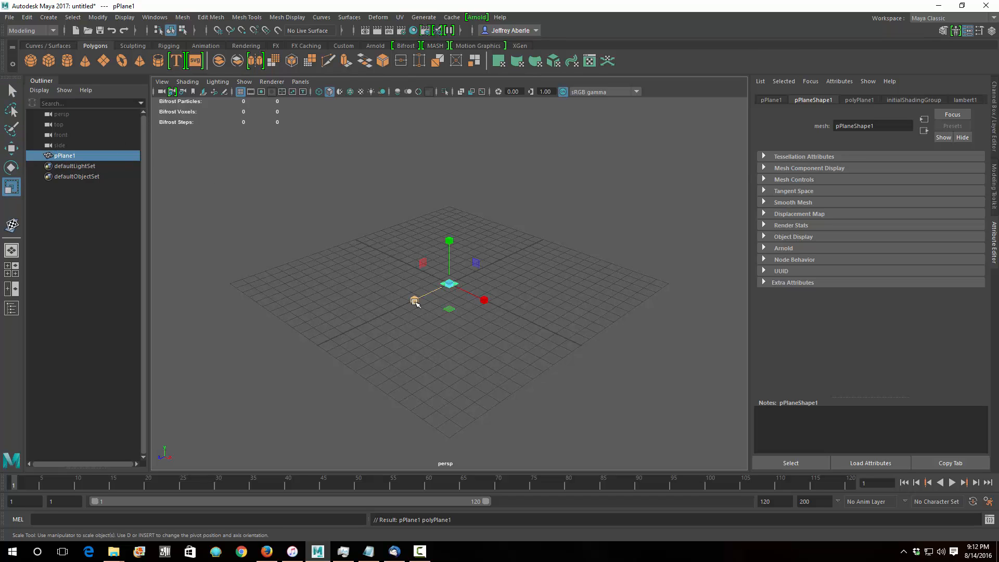
pyautogui.moveTo(415, 298); pyautogui.dragTo(245, 358)
pyautogui.moveTo(414, 297); pyautogui.dragTo(237, 348)
pyautogui.moveTo(484, 300); pyautogui.dragTo(566, 348)
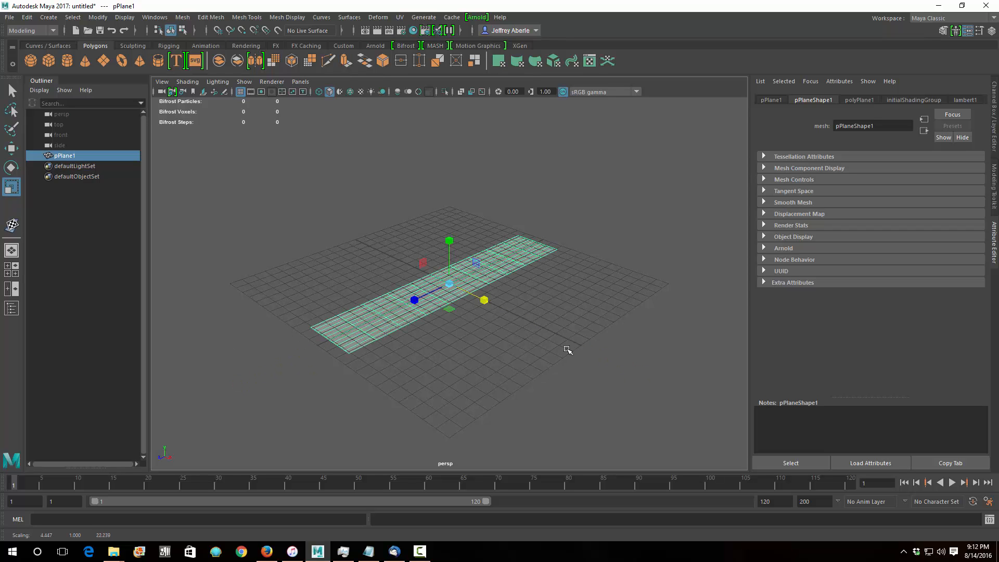
pyautogui.moveTo(493, 301); pyautogui.dragTo(689, 397)
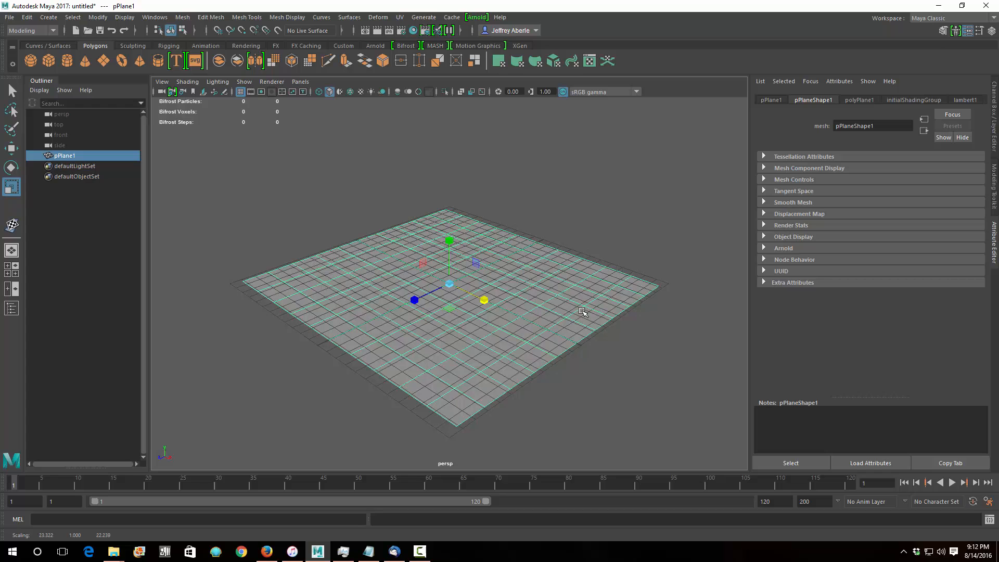
# Step: Create a polygon sphere, raise it about 0.8 cm onto the plane and shift it about 2.1 cm in negative X
pyautogui.click(36, 61)
pyautogui.press('w')
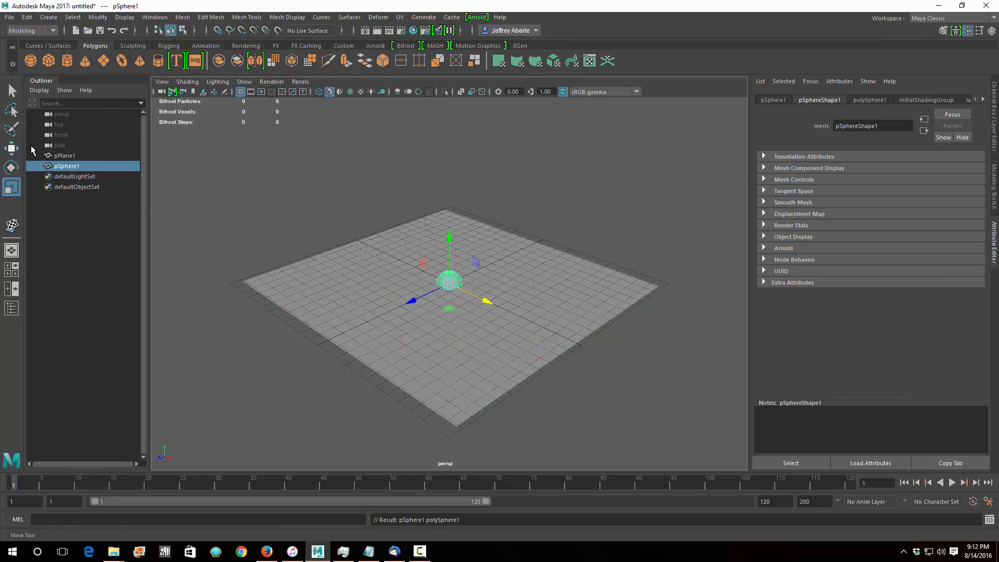
pyautogui.moveTo(449, 243); pyautogui.dragTo(450, 231)
pyautogui.moveTo(483, 285); pyautogui.dragTo(457, 278)
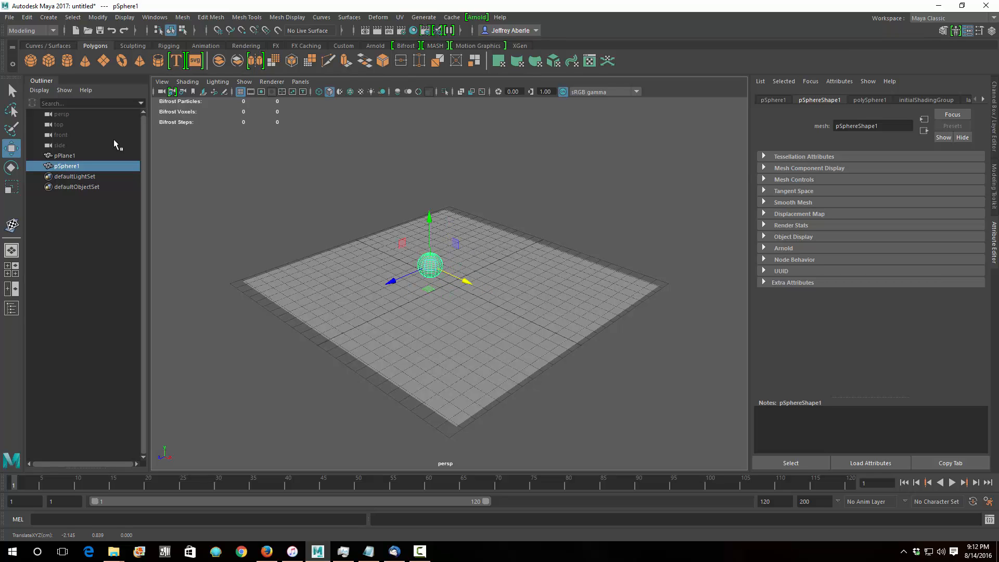
# Step: Create a second polygon sphere, raise it about 1 cm and move it along positive X, away from the first
pyautogui.click(31, 61)
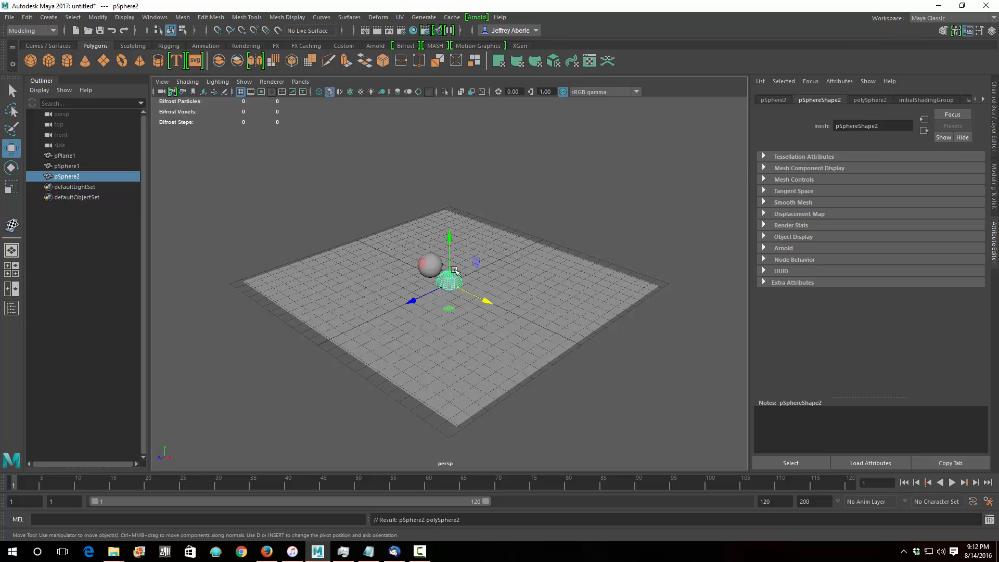
pyautogui.moveTo(448, 261); pyautogui.dragTo(456, 248)
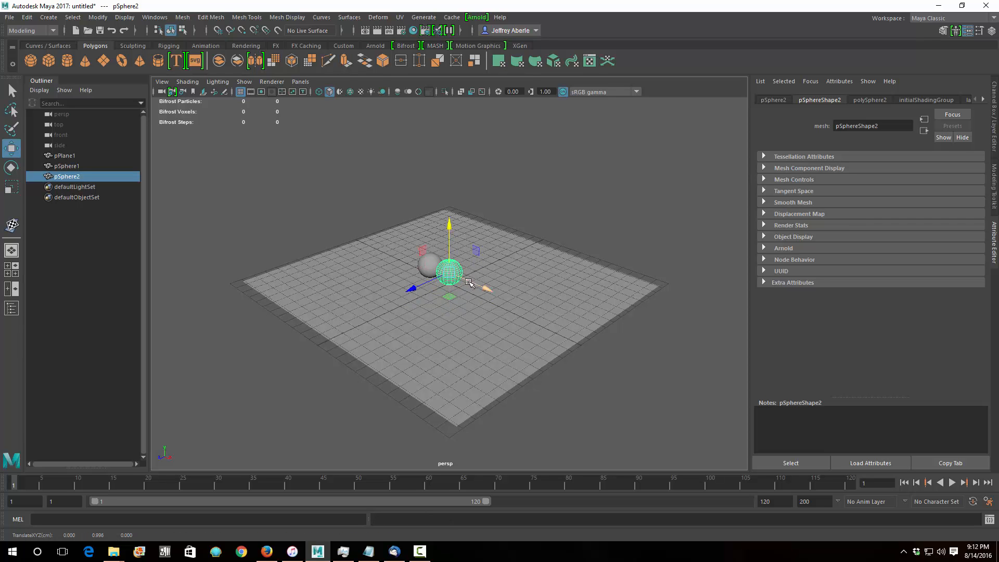
pyautogui.moveTo(474, 283); pyautogui.dragTo(463, 307)
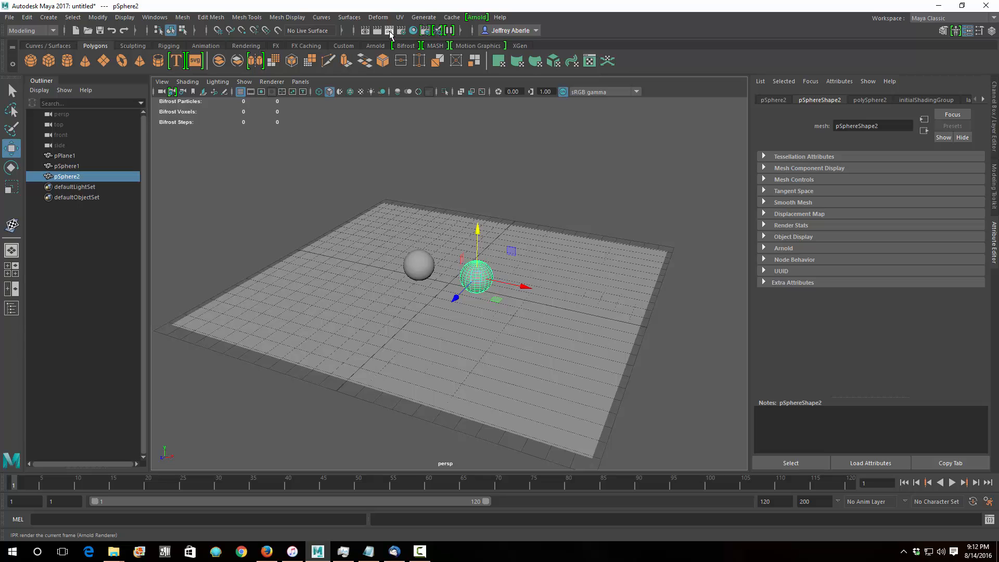
# Step: Test-render the unlit scene with the Arnold Renderer, rerun the render and close the Render View
pyautogui.click(390, 33)
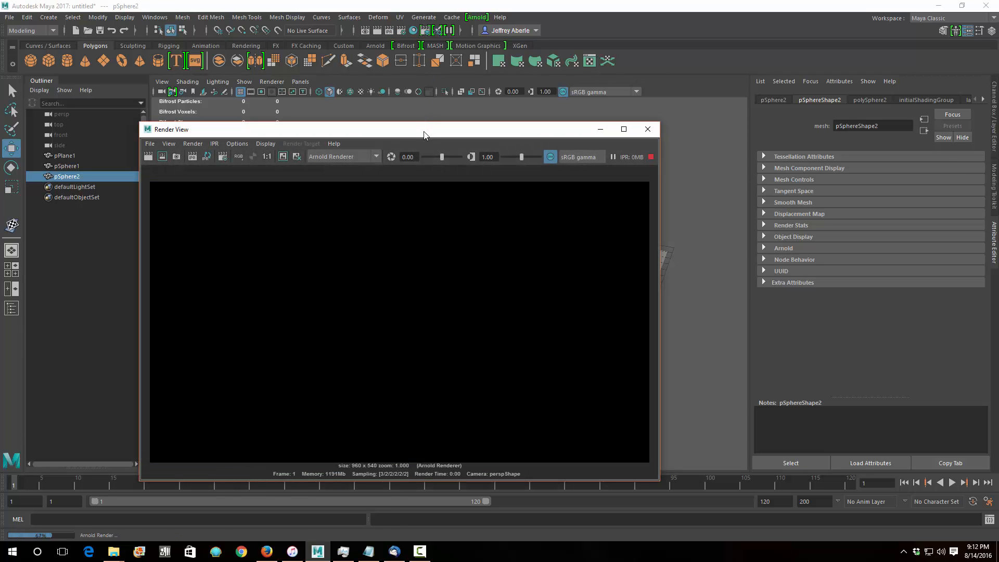
pyautogui.moveTo(424, 135); pyautogui.dragTo(727, 84)
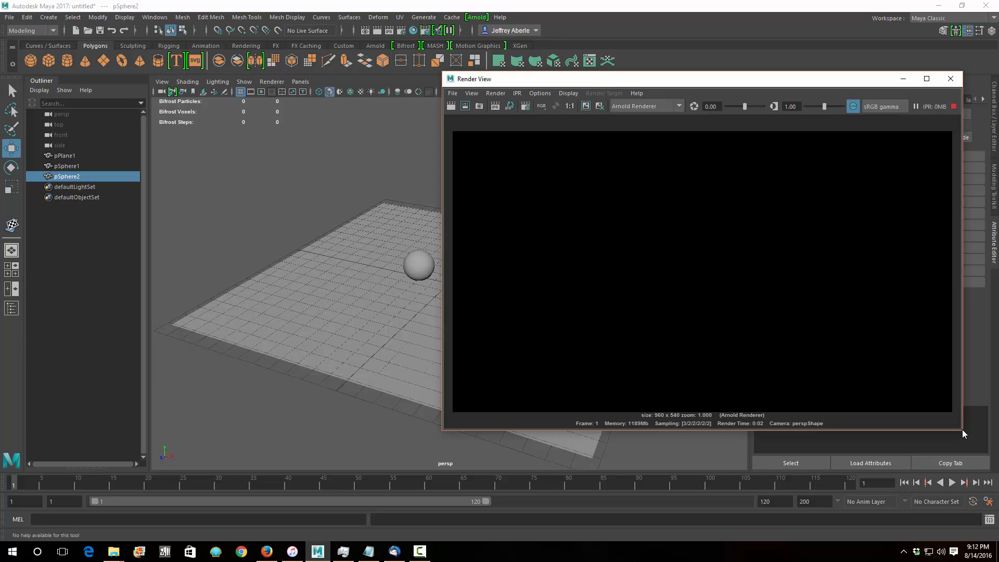
pyautogui.moveTo(960, 428); pyautogui.dragTo(857, 352)
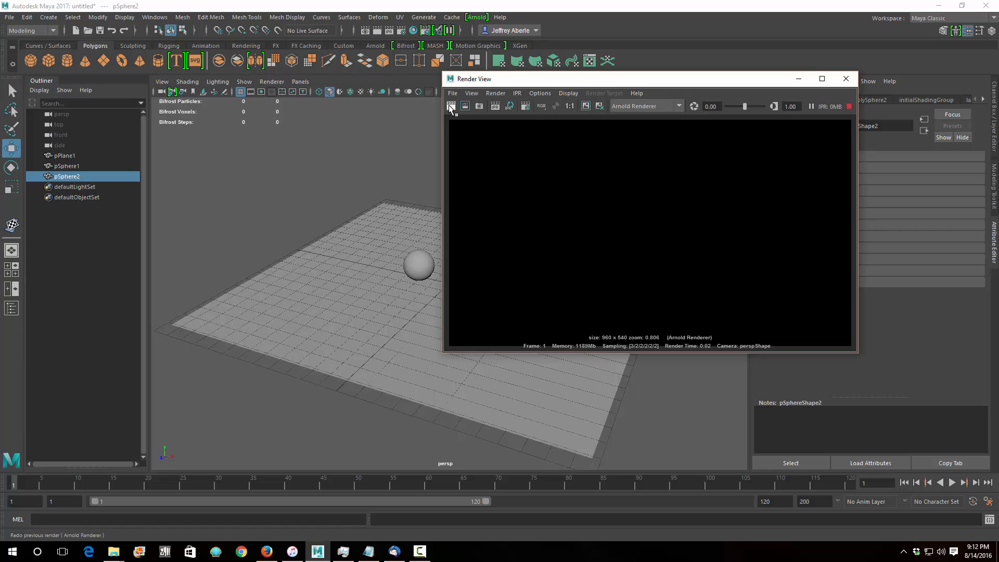
pyautogui.click(451, 106)
pyautogui.click(845, 79)
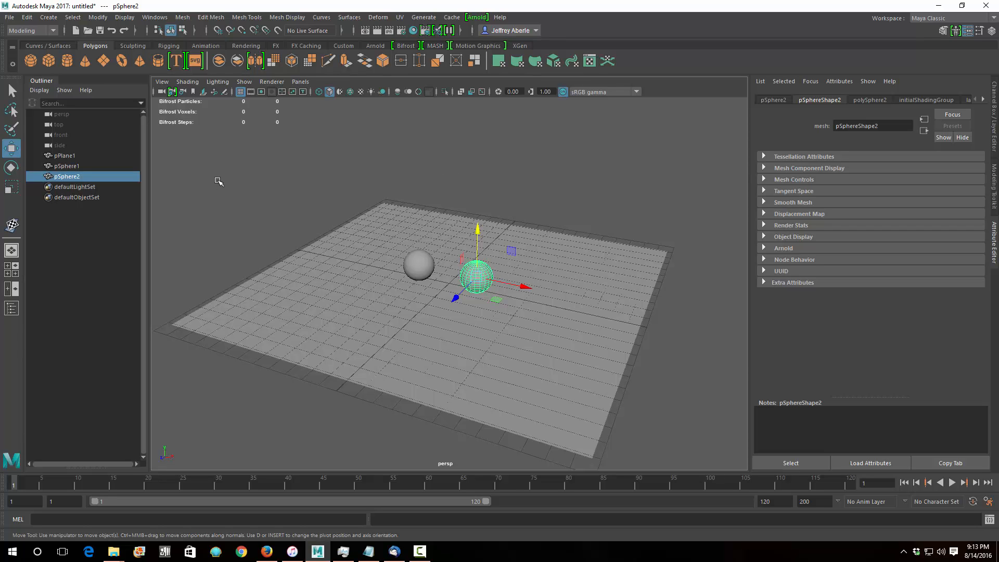
# Step: Examine the available Arnold light types, including the Arnold light nodes in the Hypershade
pyautogui.click(477, 17)
pyautogui.moveTo(552, 59)
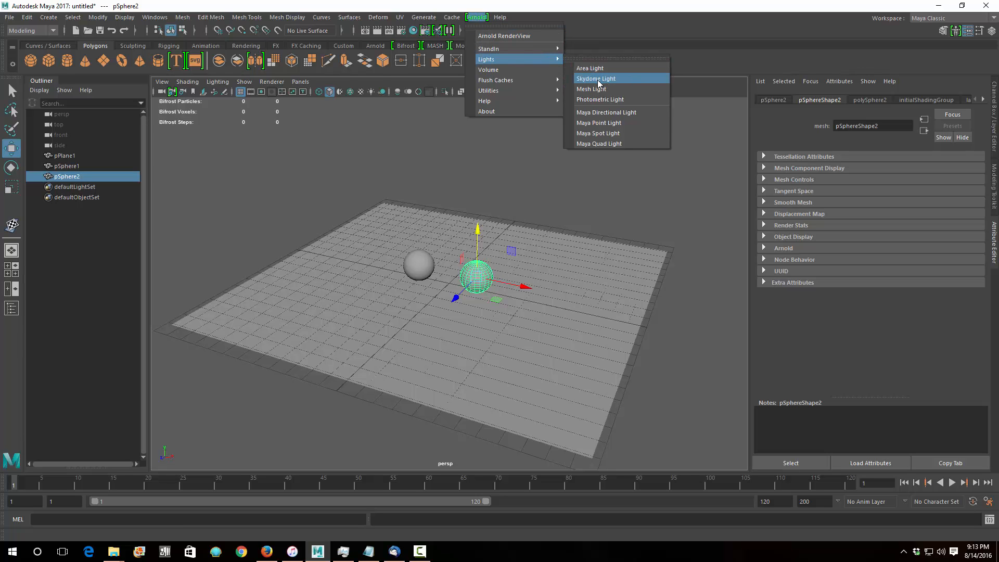
pyautogui.press('Escape')
pyautogui.click(414, 30)
pyautogui.click(170, 389)
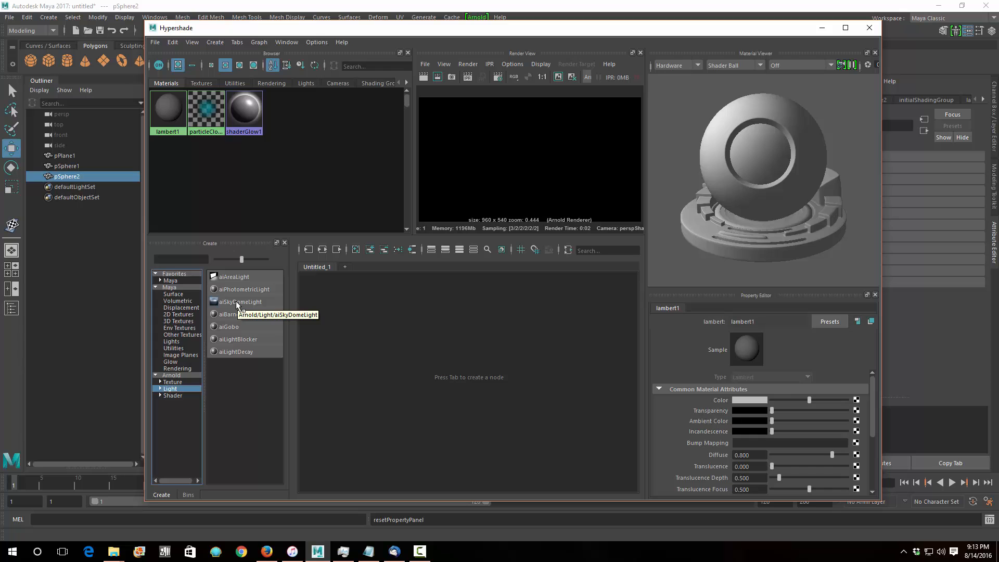
pyautogui.click(869, 27)
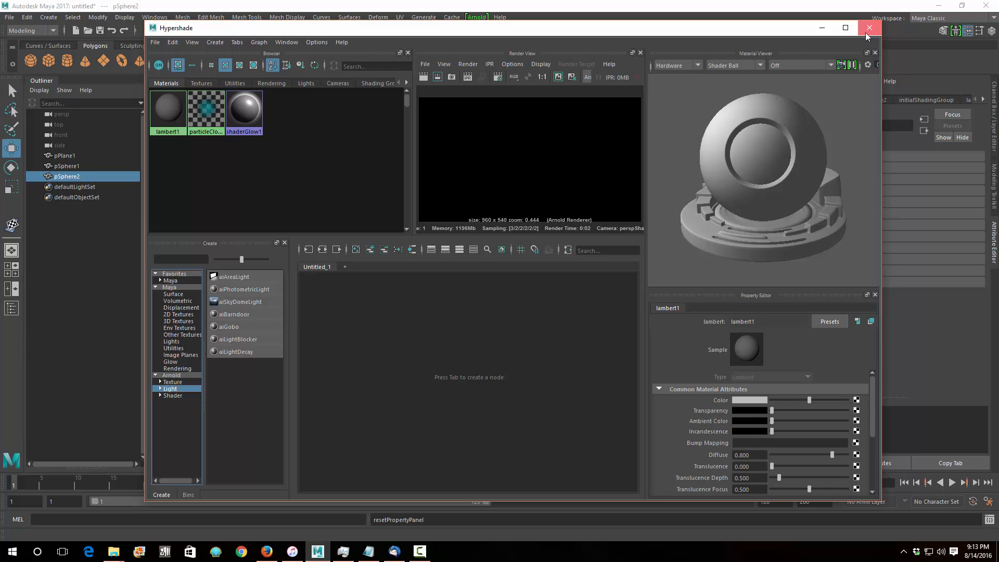
# Step: Add an Arnold Skydome Light to the scene
pyautogui.click(476, 17)
pyautogui.moveTo(489, 59)
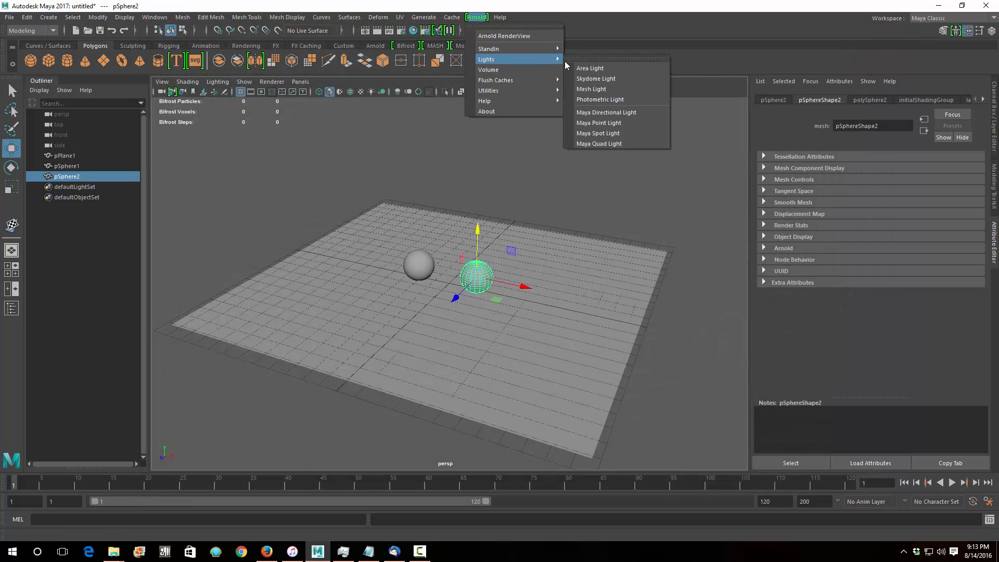
pyautogui.click(586, 78)
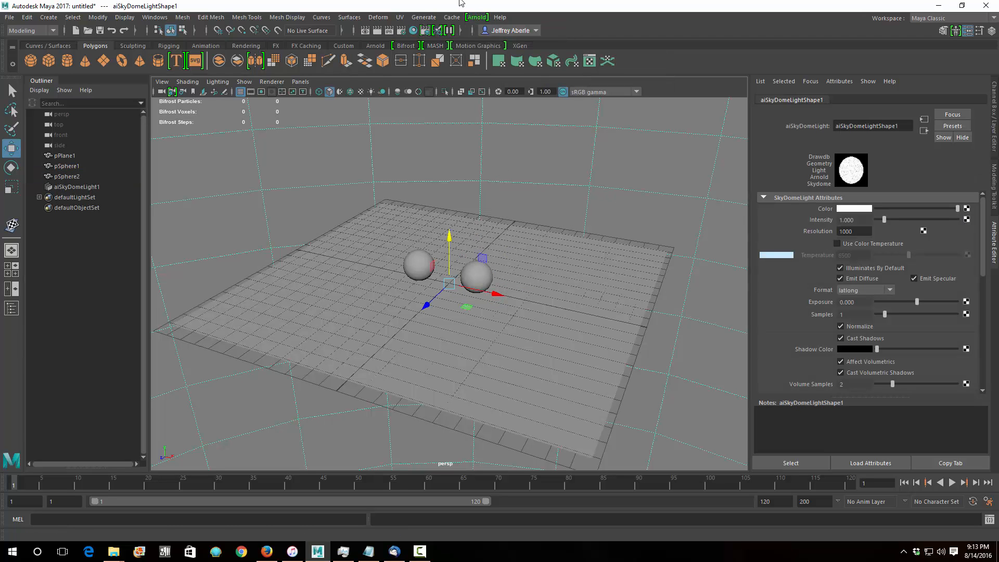
# Step: Inspect the skydome's extent around the scene, test-render the lit spheres with Arnold and close the Render View
pyautogui.scroll(-10, 568, 220)
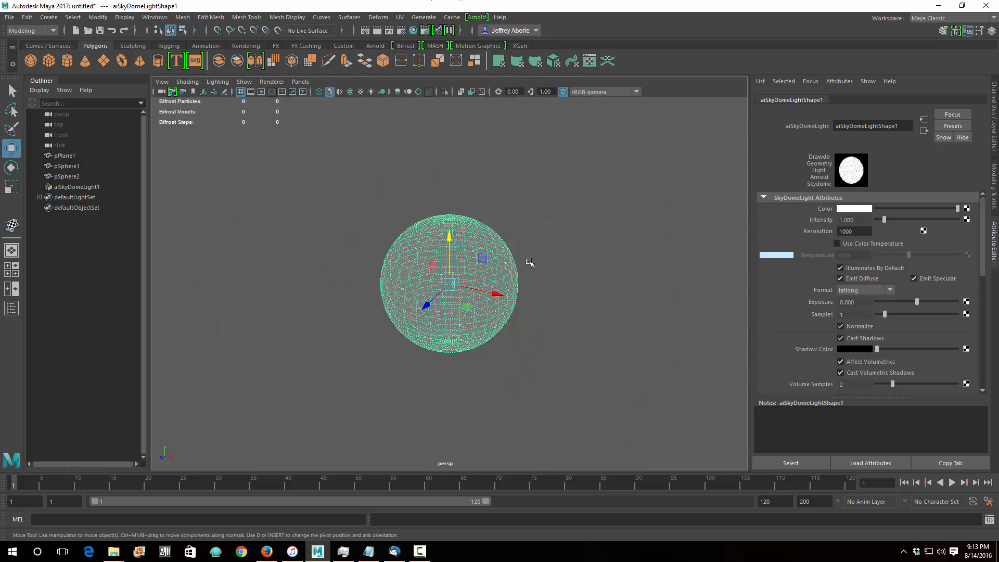
pyautogui.scroll(8, 530, 262)
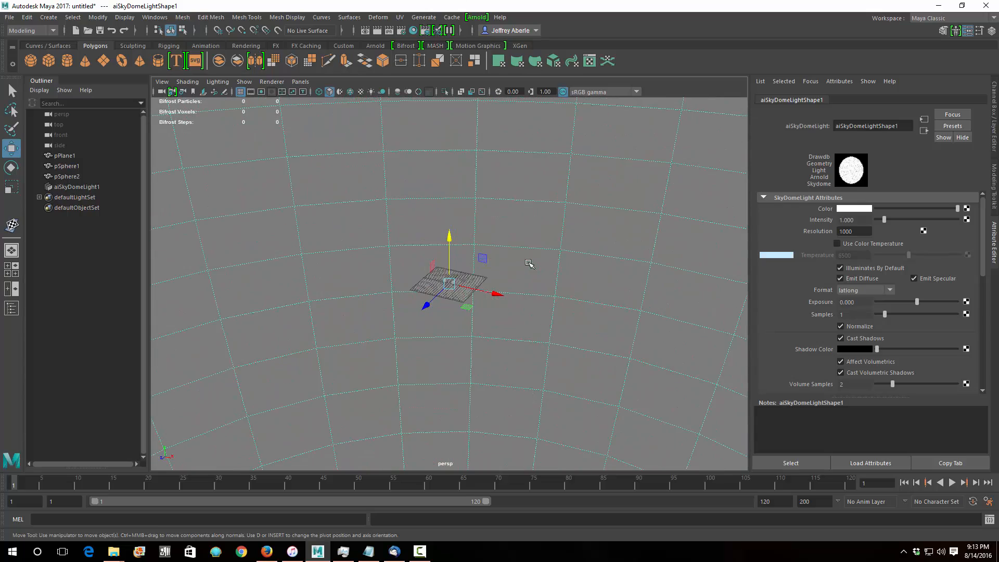
pyautogui.scroll(4, 528, 263)
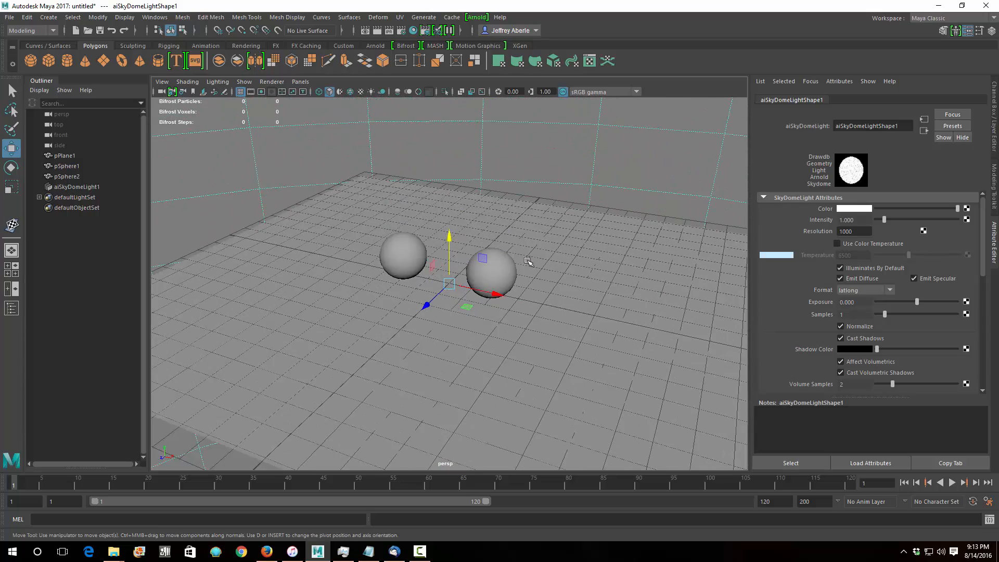
pyautogui.scroll(2, 528, 260)
pyautogui.click(390, 32)
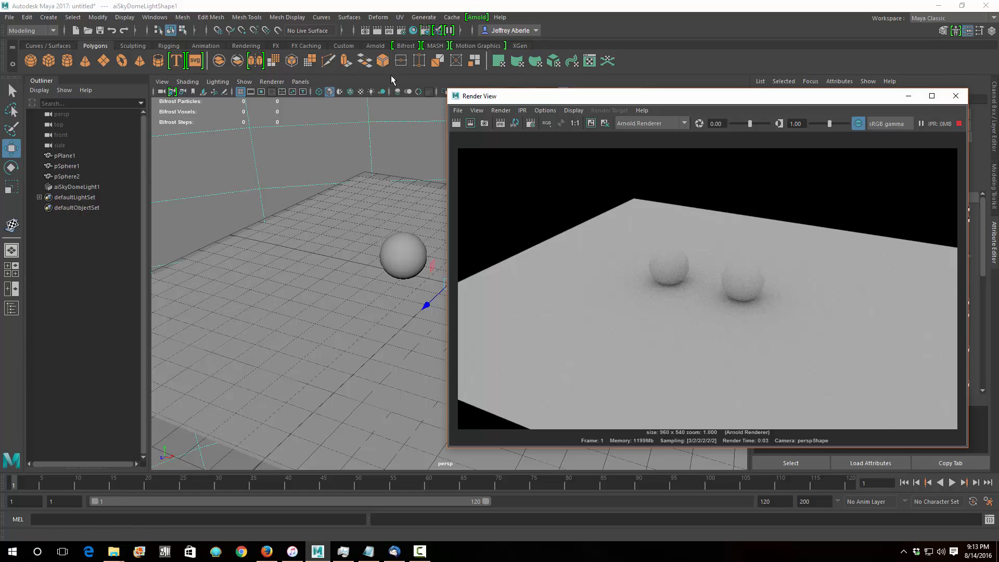
pyautogui.click(957, 99)
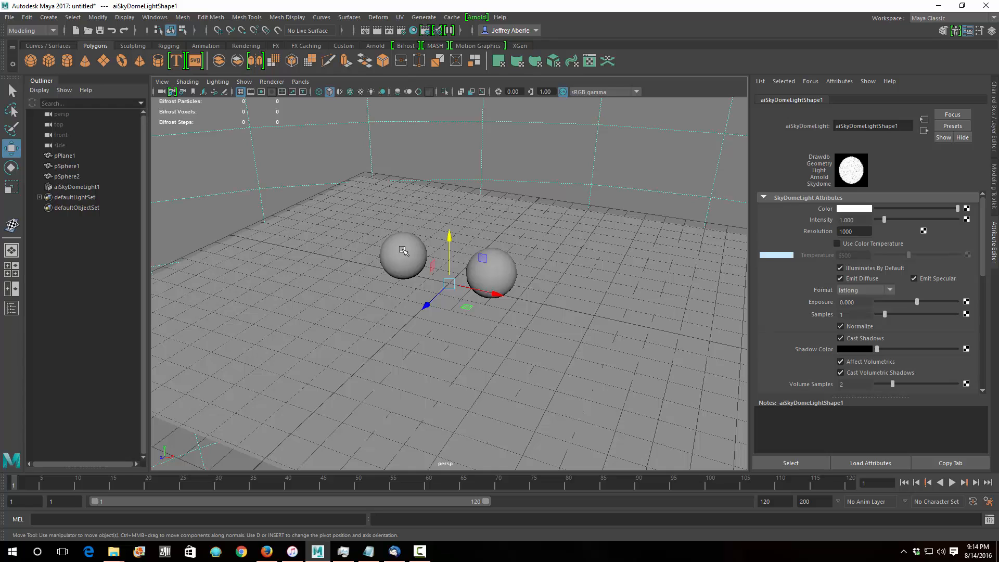
# Step: Assign a new Arnold aiStandard material to the first sphere
pyautogui.click(402, 250)
pyautogui.moveTo(400, 252); pyautogui.dragTo(412, 518, button='right')
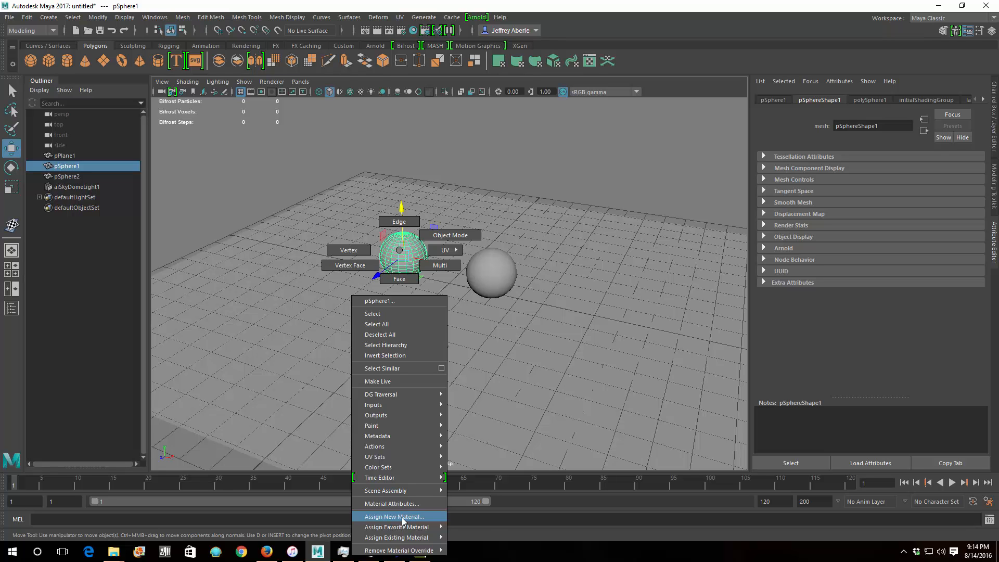
pyautogui.click(403, 516)
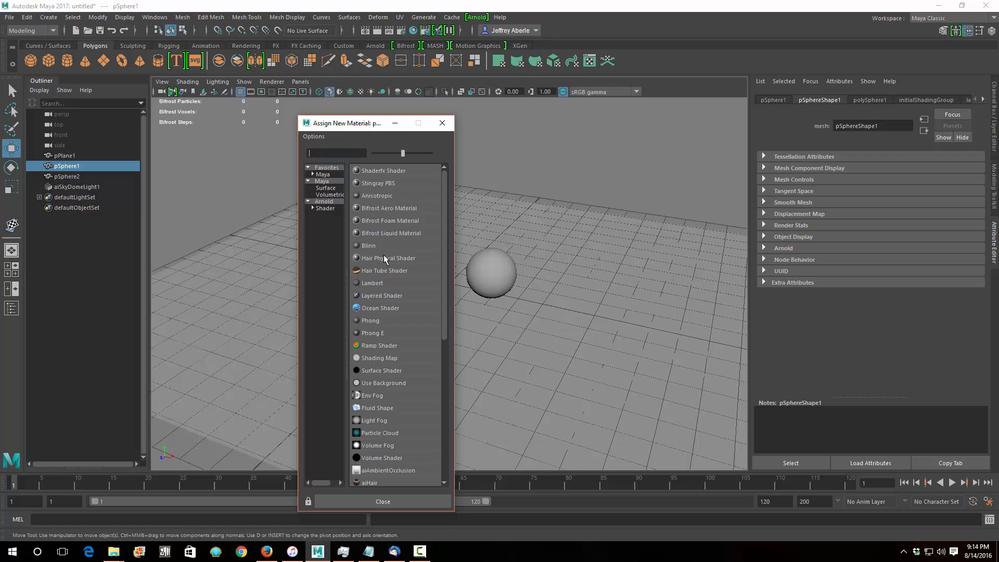
pyautogui.click(326, 208)
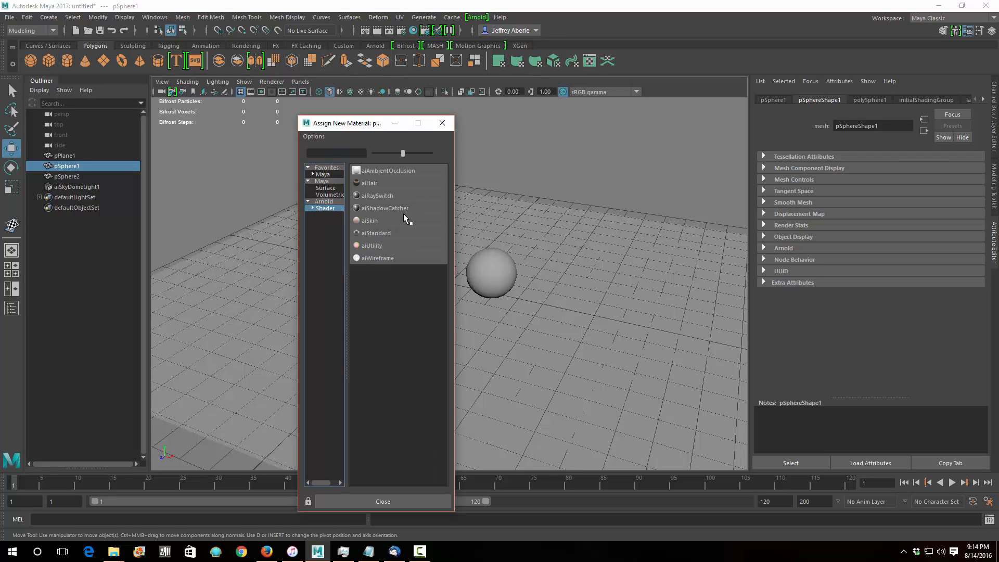
pyautogui.click(375, 233)
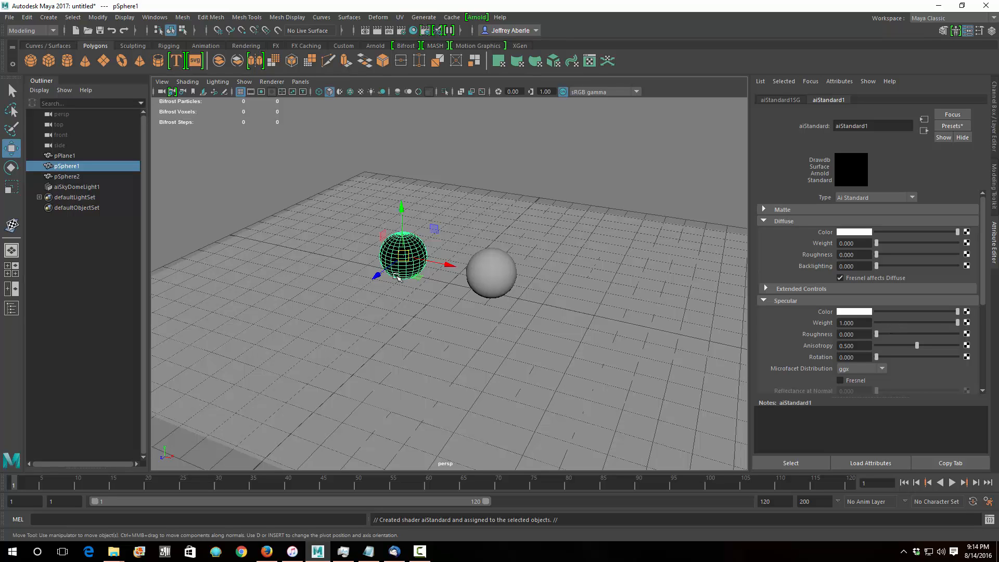
# Step: Assign a new, separate aiStandard material to the second sphere
pyautogui.click(497, 275)
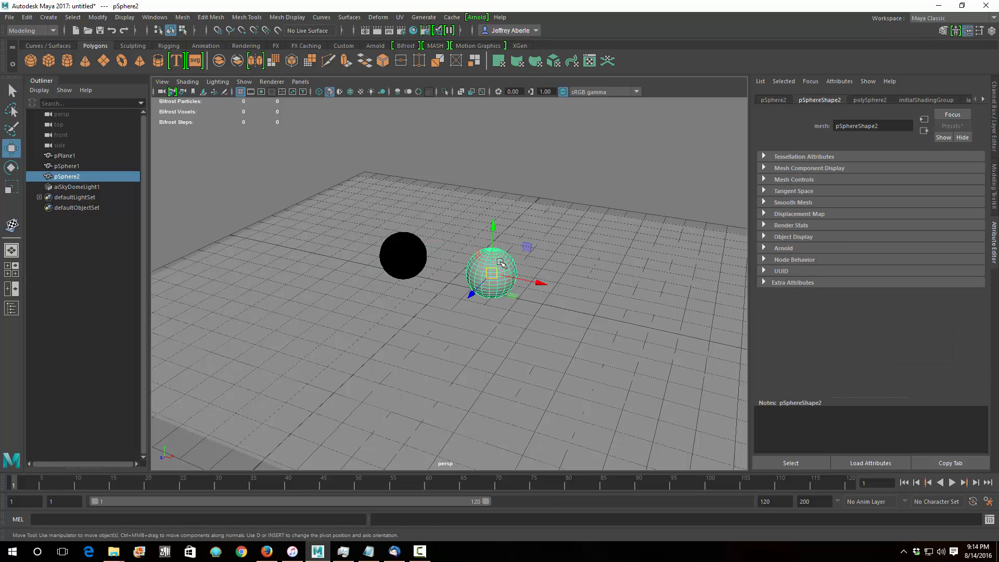
pyautogui.rightClick(500, 258)
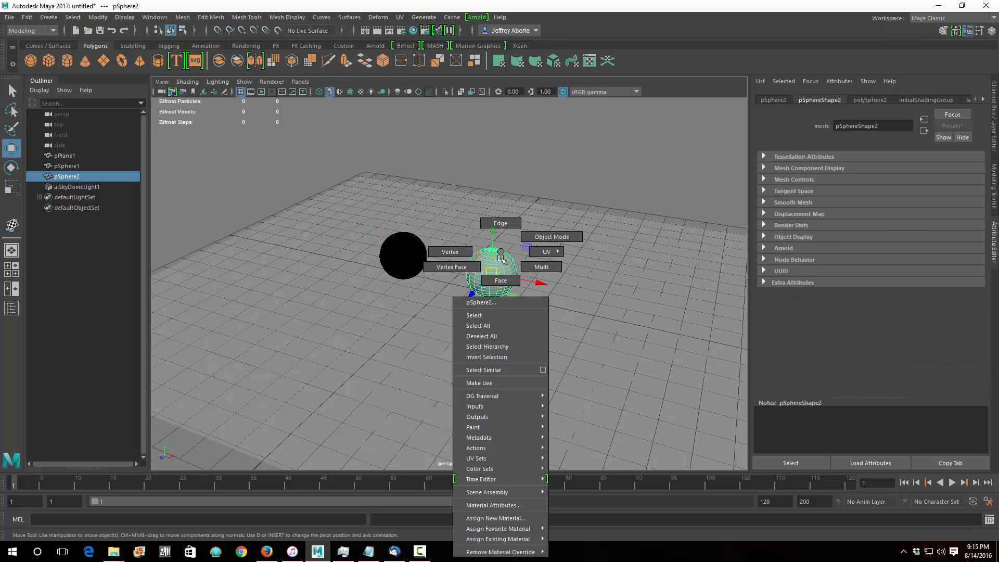
pyautogui.click(502, 518)
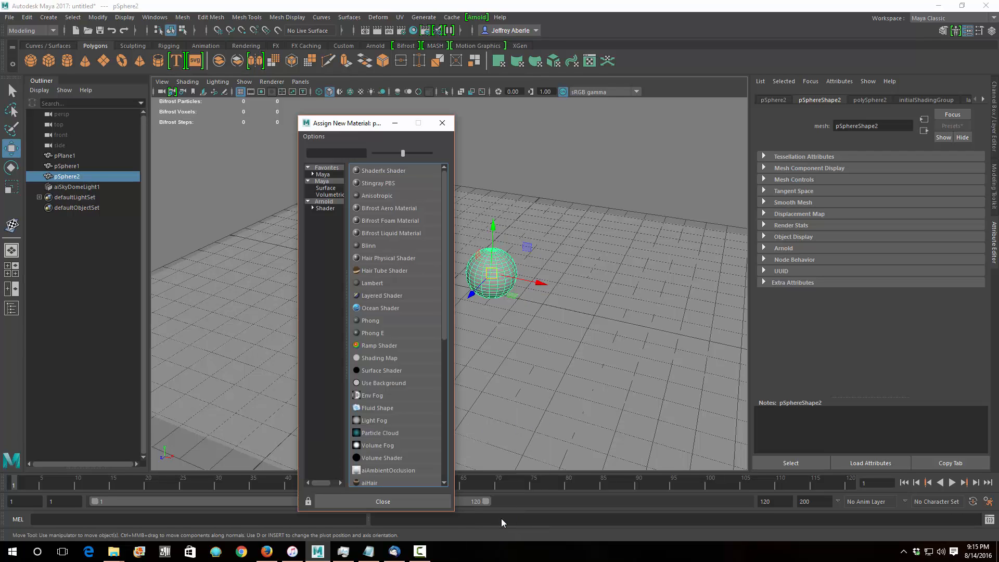
pyautogui.click(327, 208)
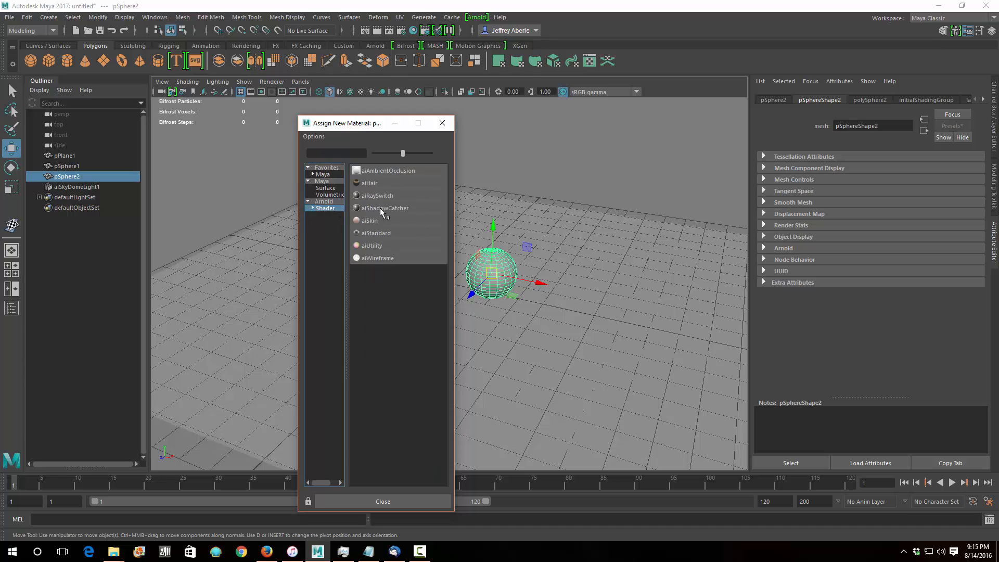
pyautogui.click(374, 233)
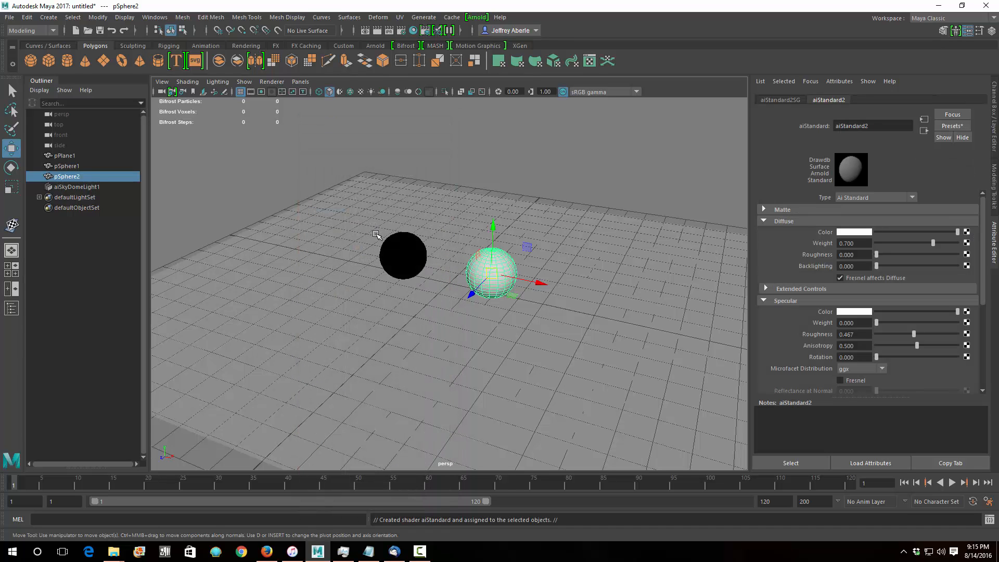
# Step: Rename the second sphere's aiStandard material to matte and check its diffuse color
pyautogui.doubleClick(874, 125)
pyautogui.write('matte')
pyautogui.press('Return')
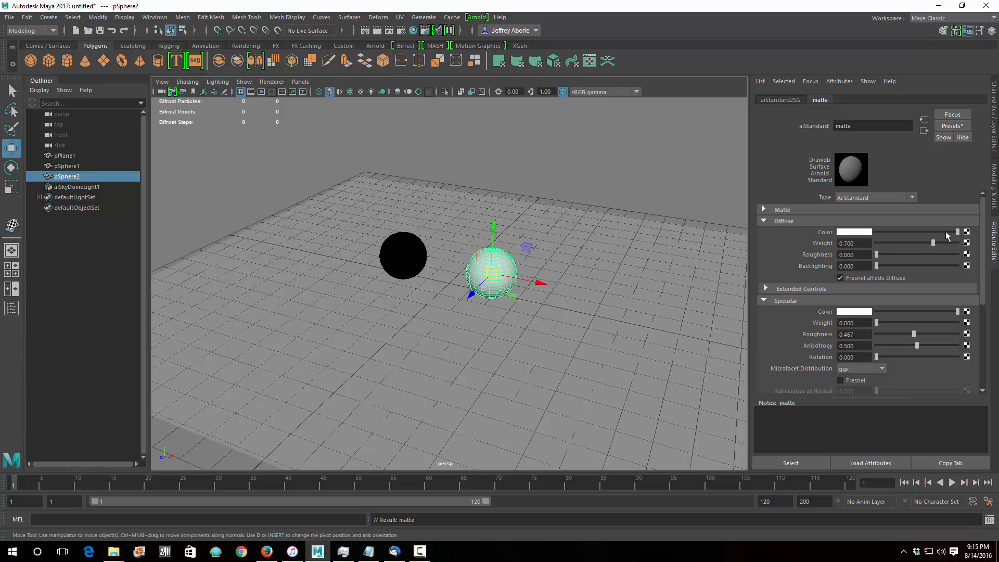
pyautogui.click(860, 232)
pyautogui.moveTo(837, 263)
pyautogui.mouseDown()
pyautogui.moveTo(857, 259)
pyautogui.moveTo(842, 257)
pyautogui.mouseUp()
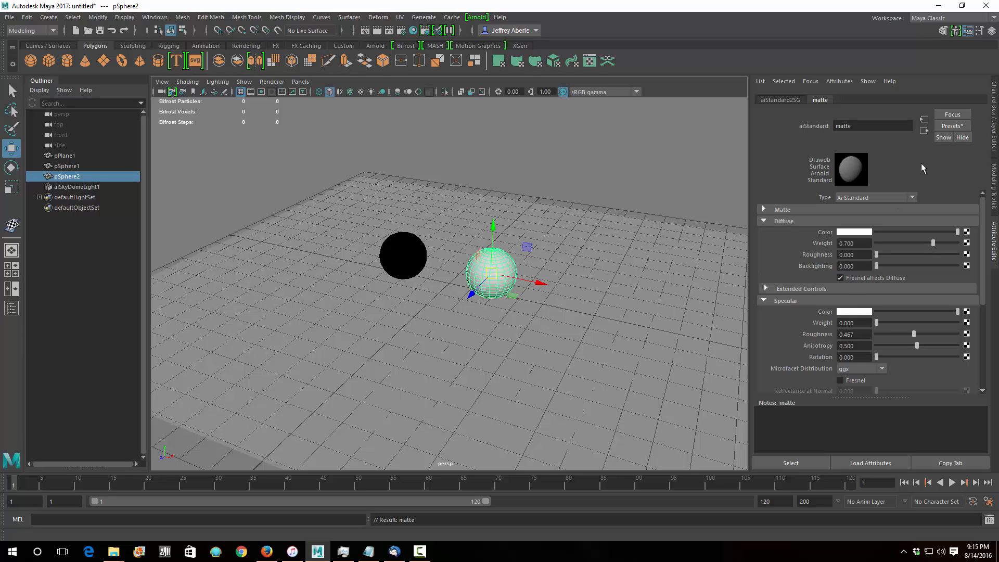
# Step: Rename the first sphere's aiStandard material to chrome
pyautogui.click(416, 250)
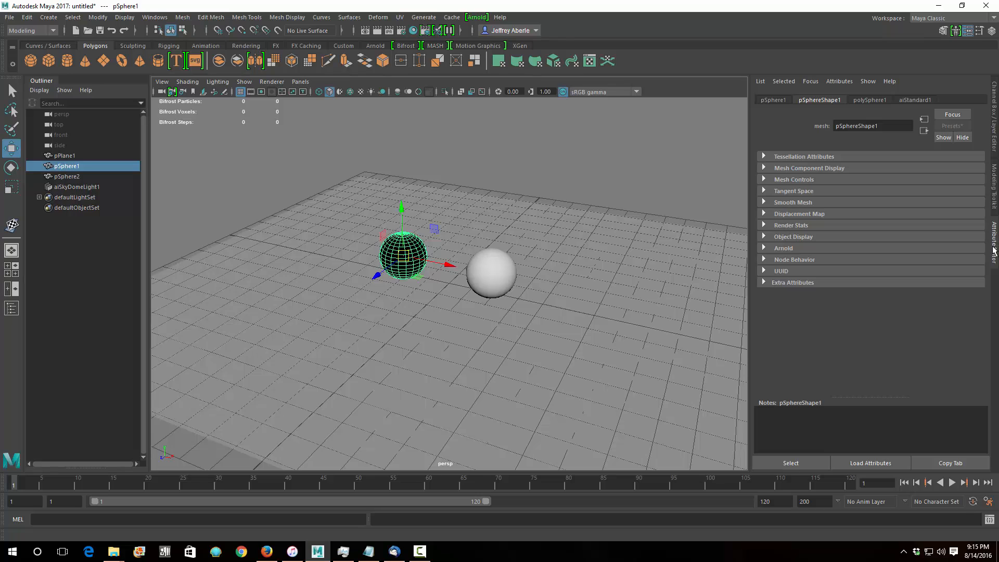
pyautogui.click(914, 100)
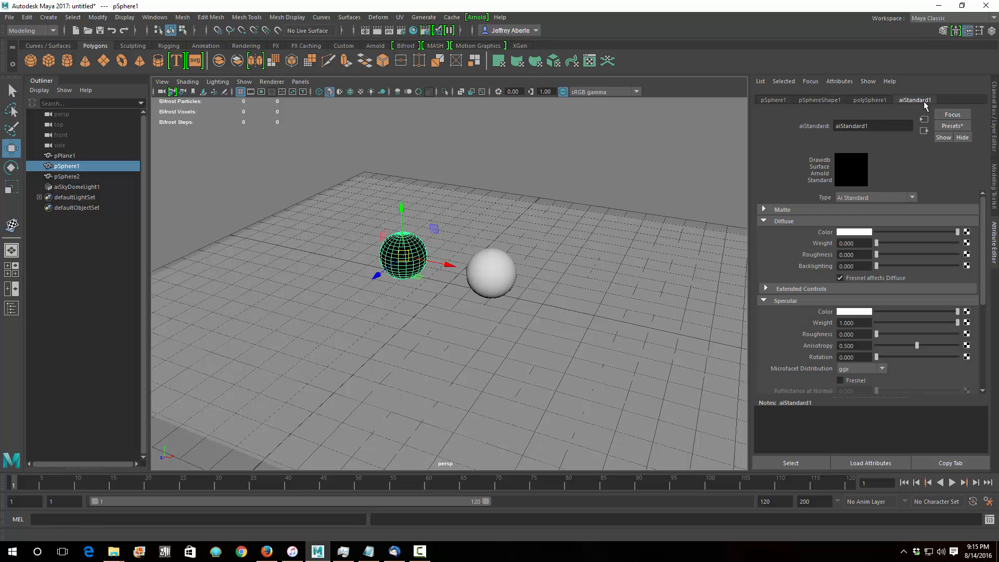
pyautogui.doubleClick(851, 126)
pyautogui.write('chrome')
pyautogui.press('Return')
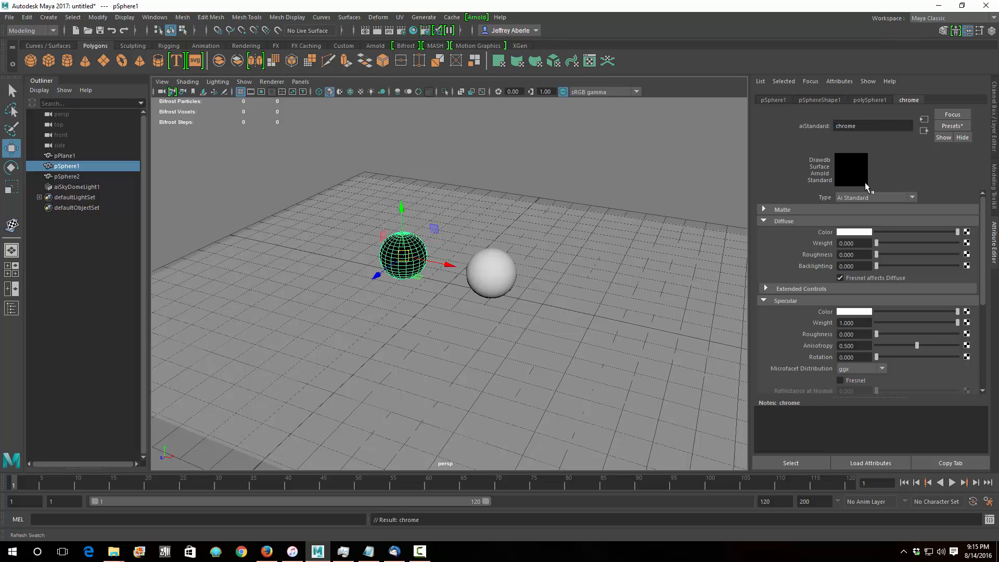
# Step: Render the scene in the Hypershade to compare the chrome and matte spheres, and close the Hypershade
pyautogui.click(412, 31)
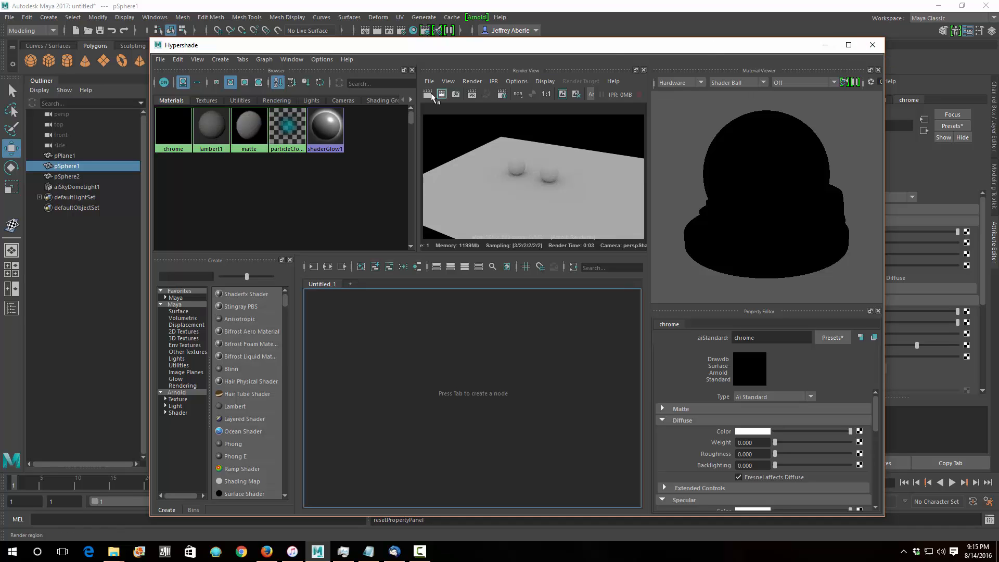
pyautogui.click(470, 95)
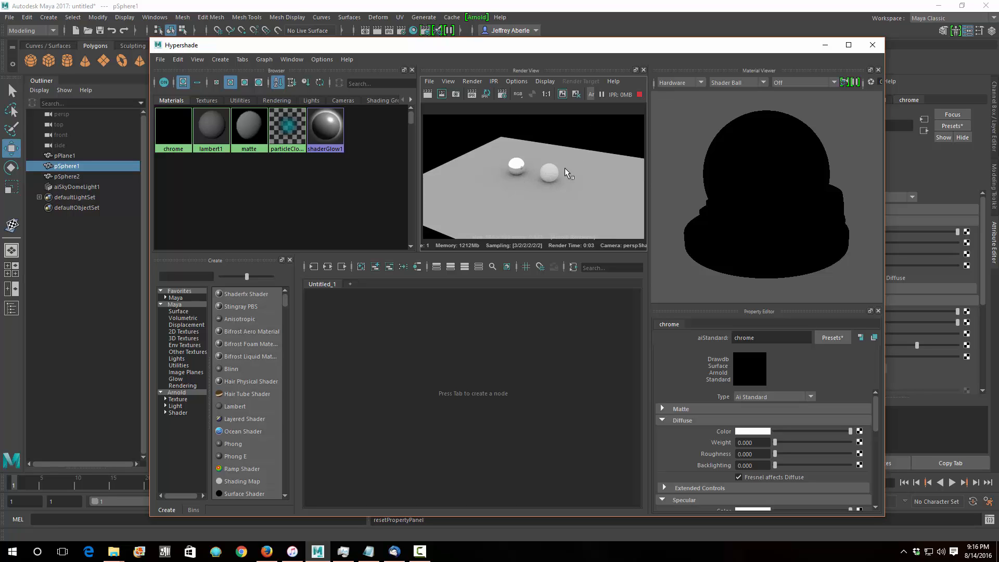
pyautogui.click(877, 50)
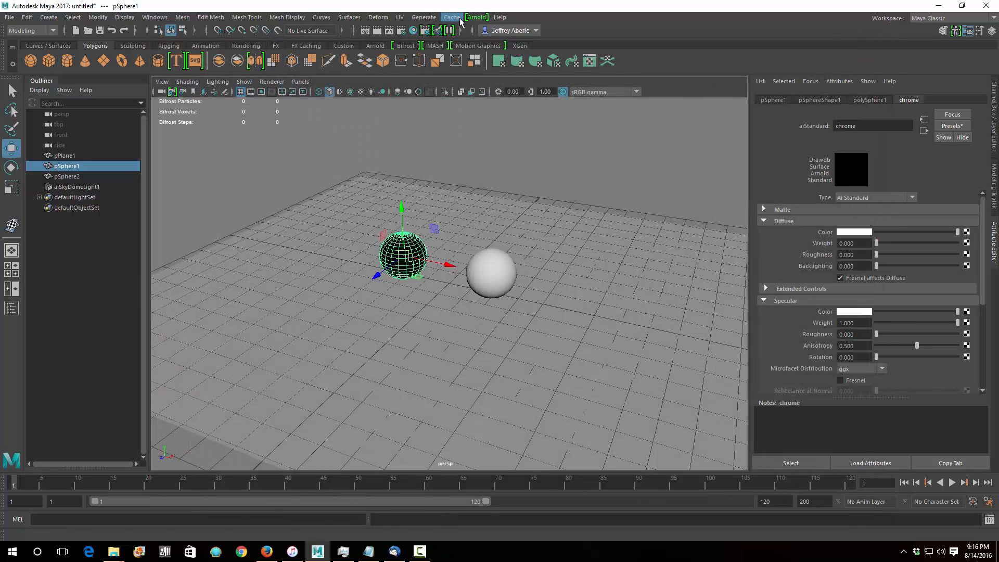
# Step: Open the Arnold Render View and map a File texture to the skydome light's color
pyautogui.click(375, 45)
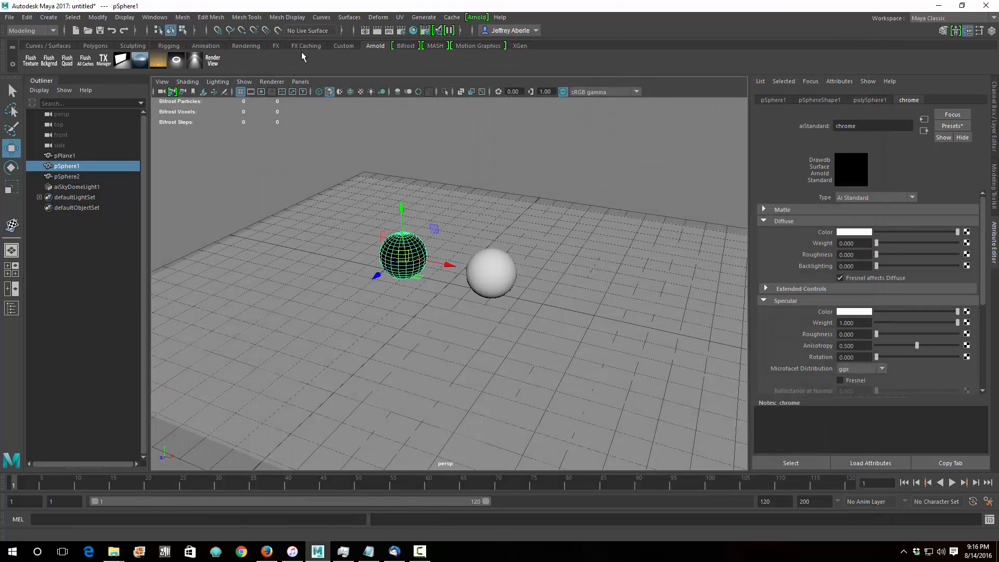
pyautogui.click(213, 60)
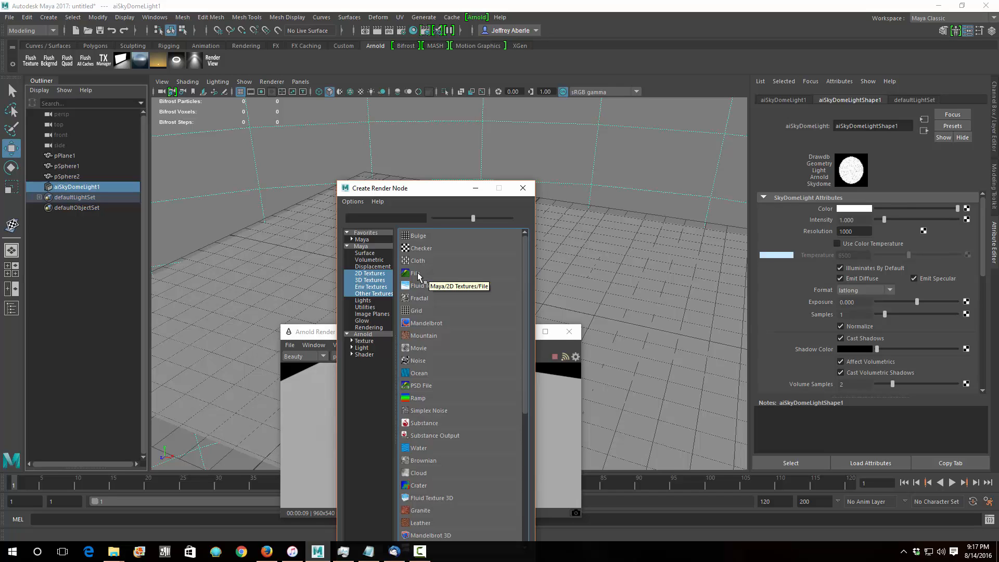
pyautogui.moveTo(428, 192); pyautogui.dragTo(437, 117)
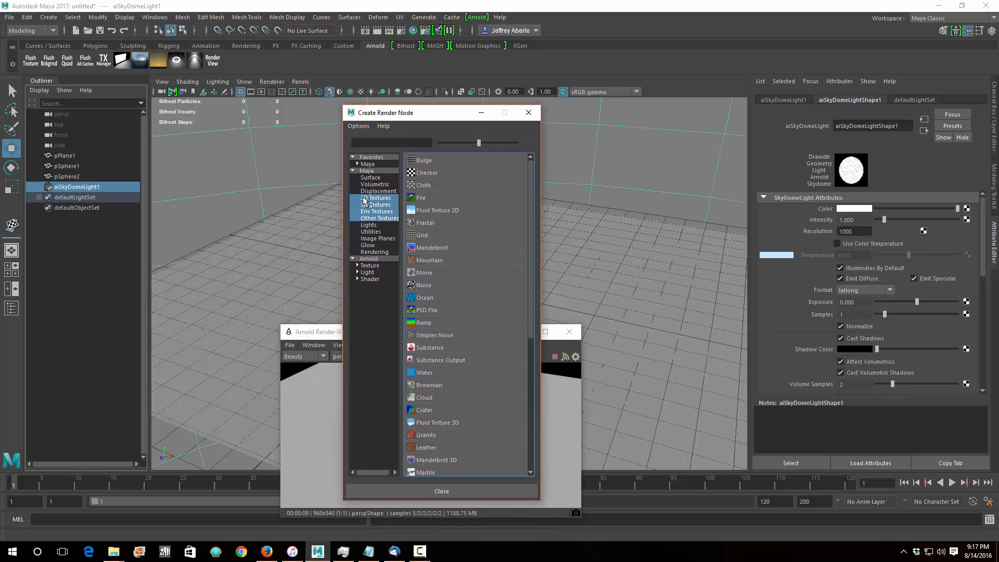
pyautogui.click(431, 198)
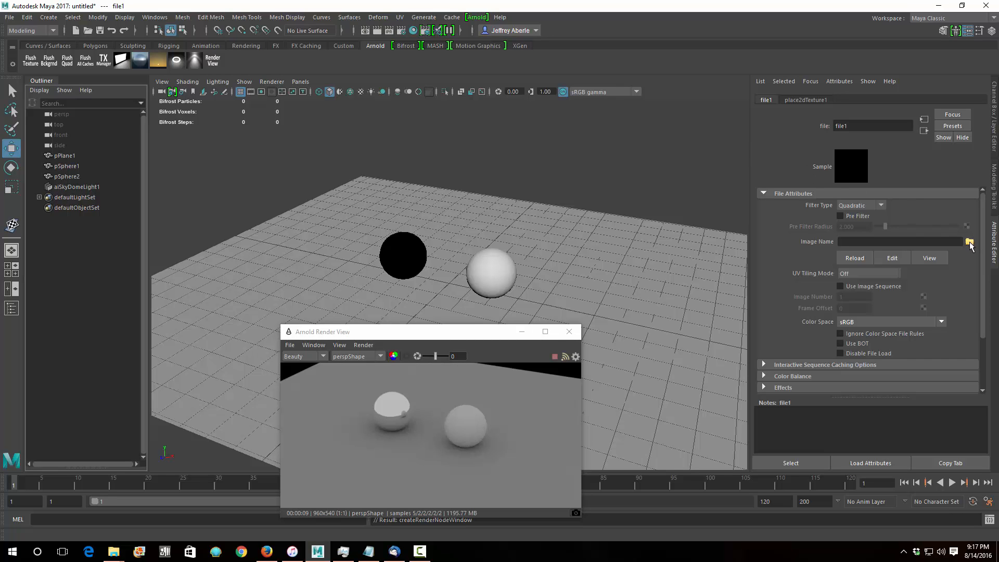
# Step: Load Tropical_Beach_3k.hdr into the skydome's file texture and check the skydome attributes and updated render
pyautogui.click(969, 242)
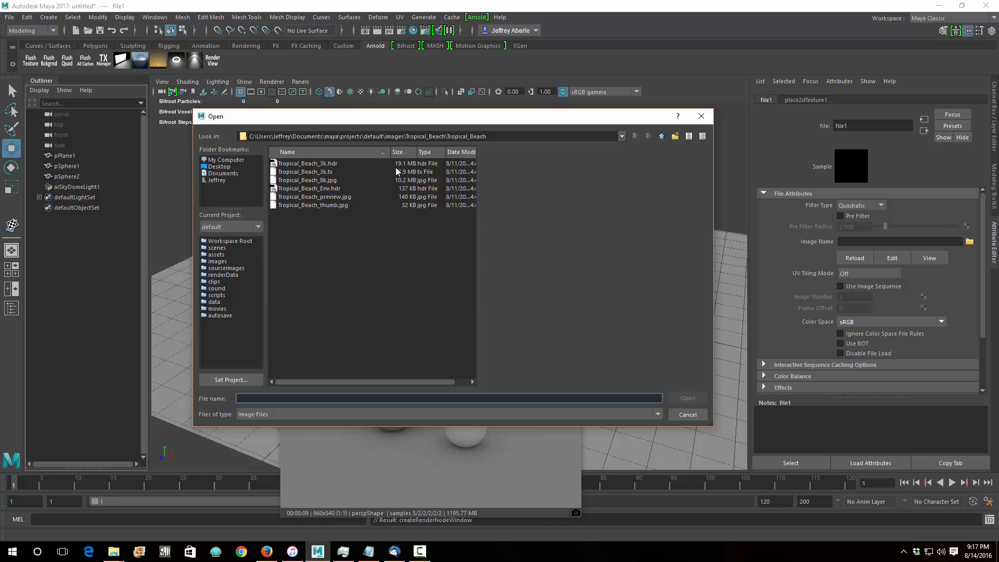
pyautogui.click(333, 163)
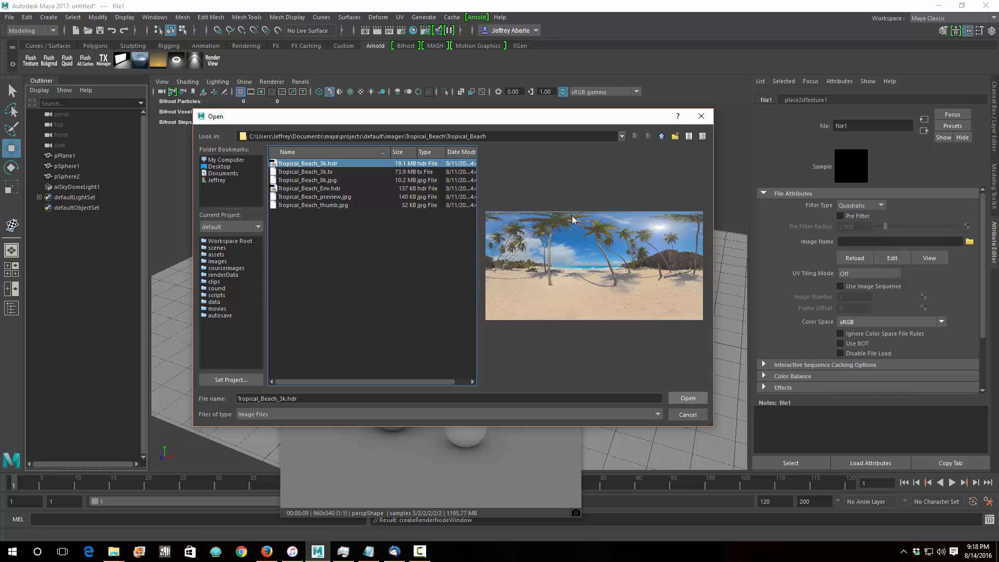
pyautogui.click(675, 398)
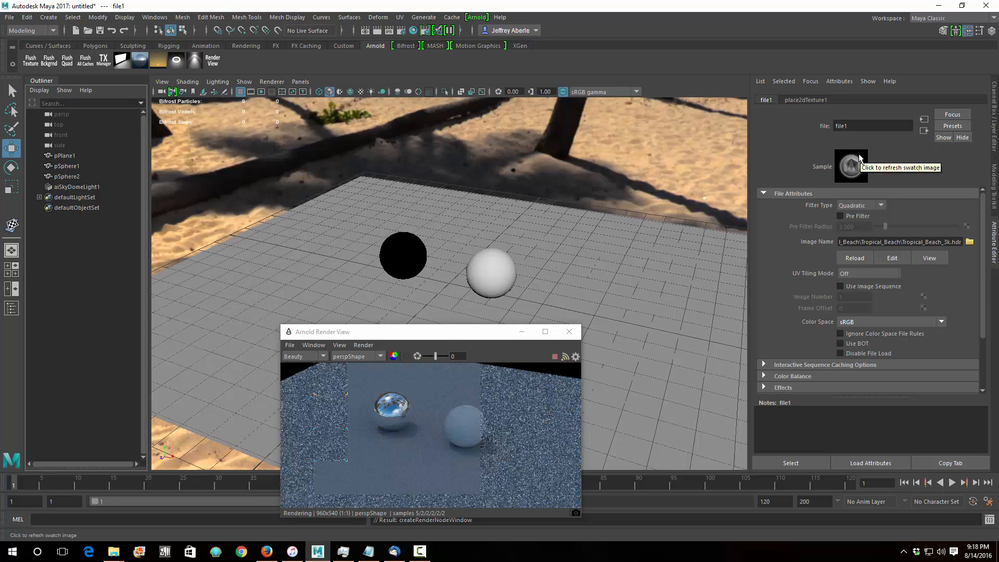
pyautogui.click(924, 131)
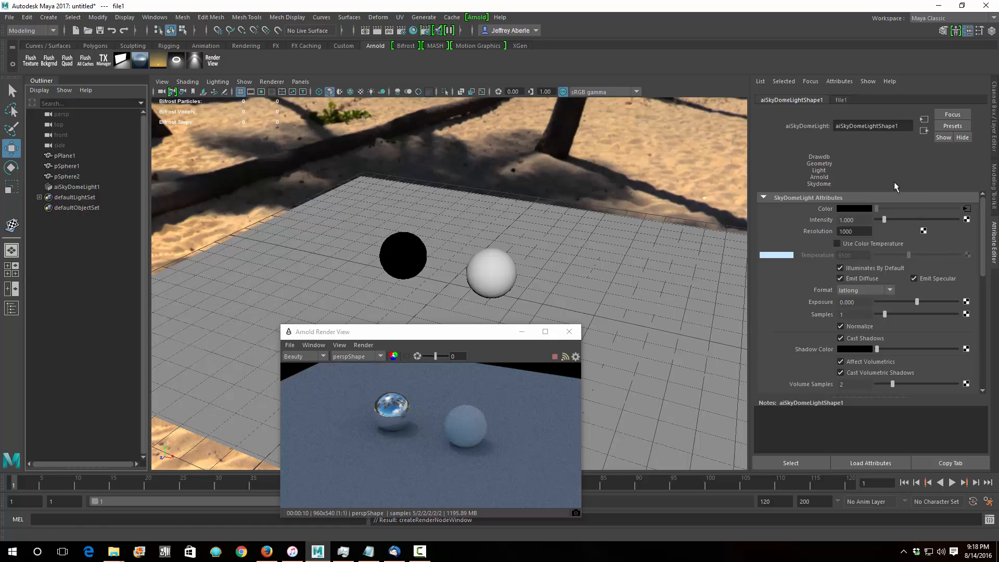
pyautogui.moveTo(498, 338); pyautogui.dragTo(543, 250)
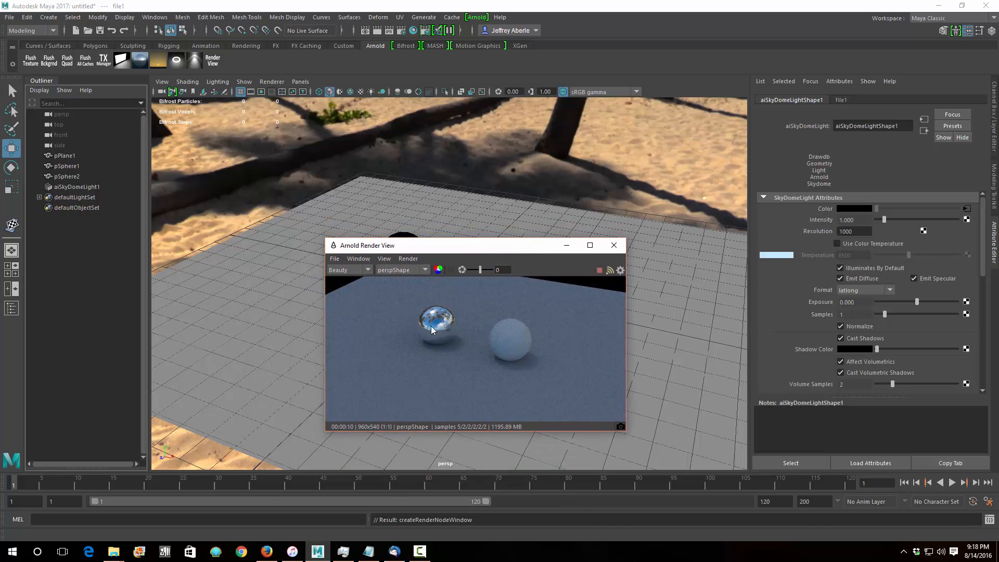
# Step: Set the beach HDR file texture's color space to Raw in the Hypershade
pyautogui.click(412, 33)
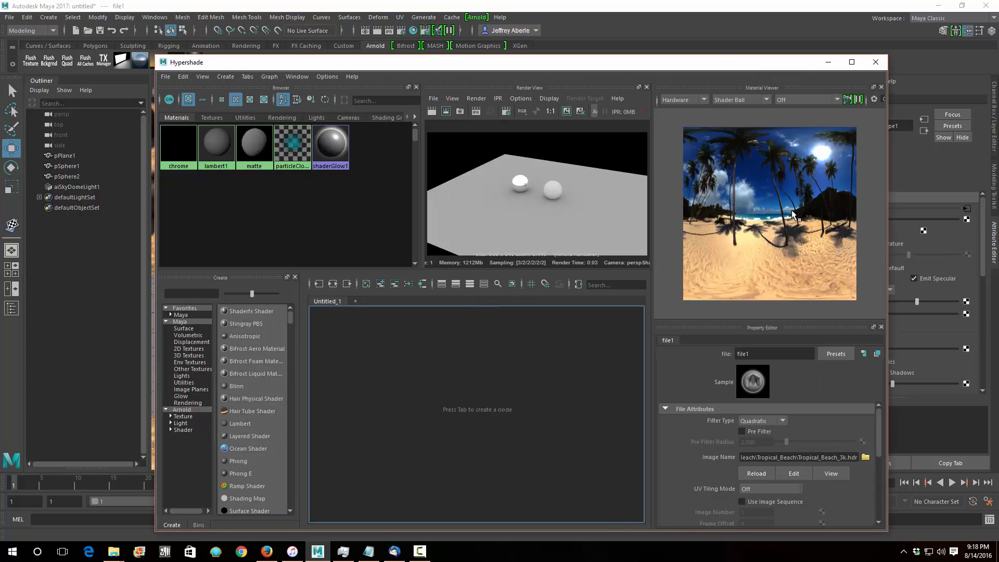
pyautogui.moveTo(716, 67); pyautogui.dragTo(722, 45)
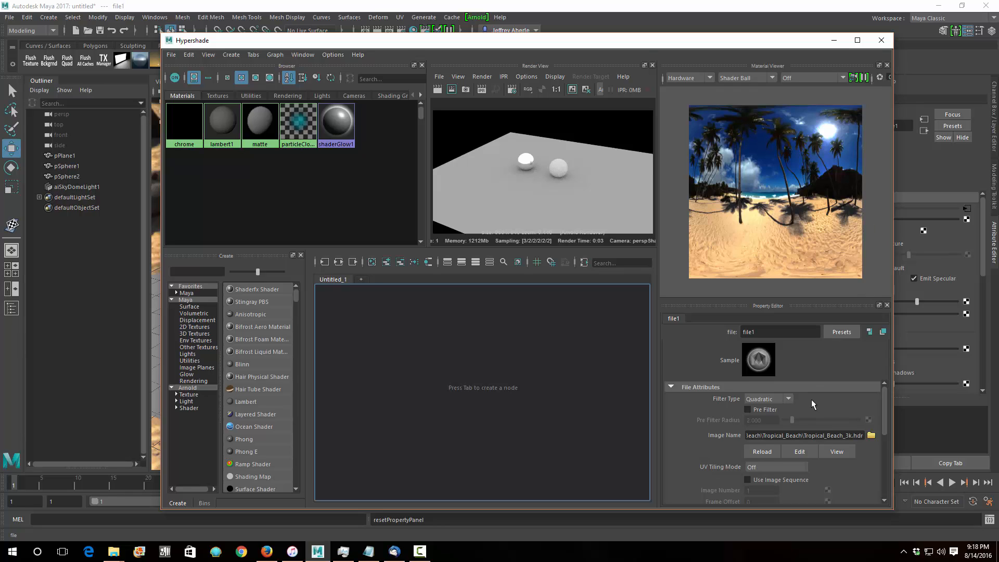
pyautogui.moveTo(692, 41); pyautogui.dragTo(691, 25)
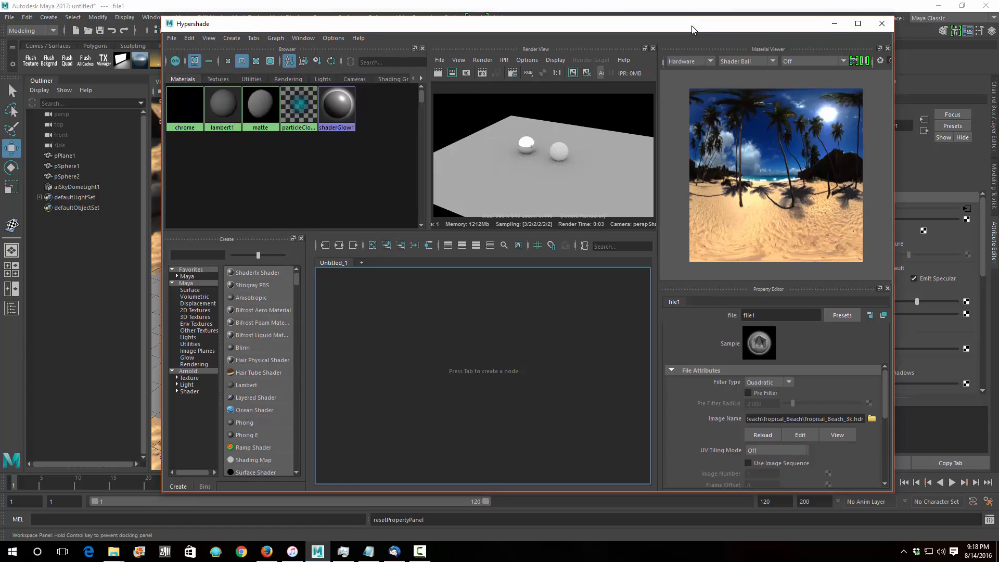
pyautogui.moveTo(884, 382)
pyautogui.mouseDown()
pyautogui.moveTo(885, 402)
pyautogui.moveTo(884, 367)
pyautogui.mouseUp()
pyautogui.moveTo(754, 27)
pyautogui.mouseDown()
pyautogui.moveTo(597, 30)
pyautogui.moveTo(761, 29)
pyautogui.mouseUp()
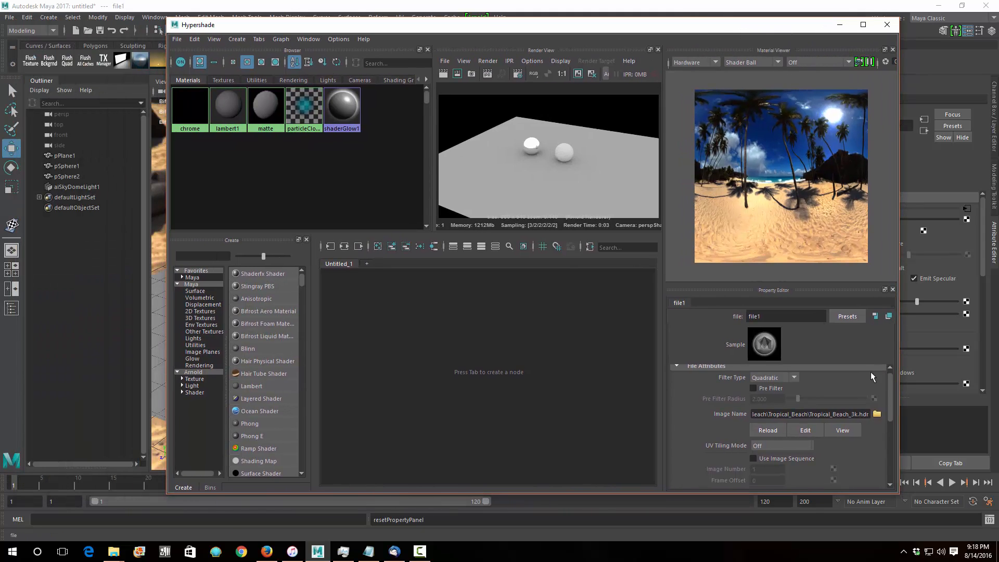
pyautogui.scroll(-2, 859, 422)
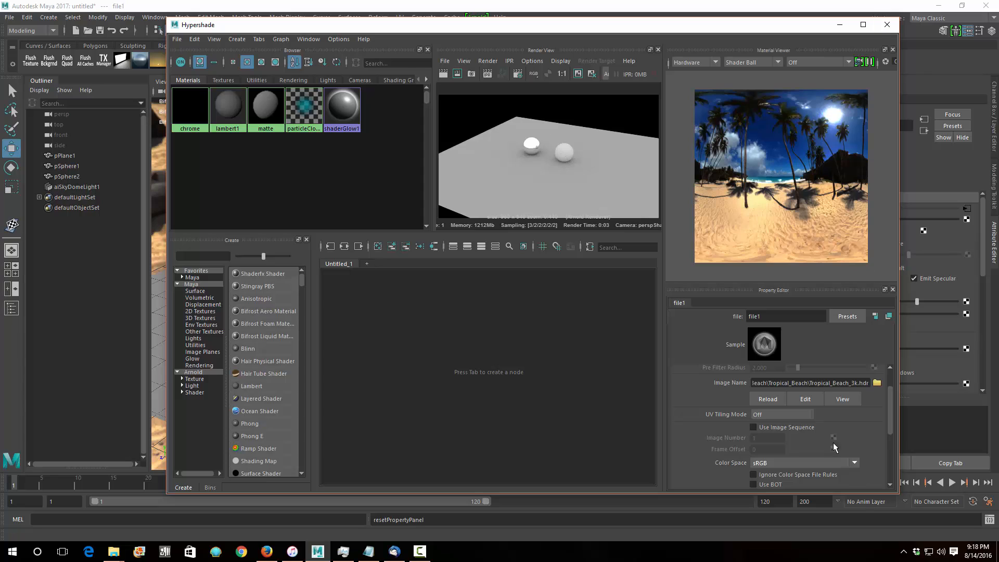
pyautogui.scroll(-4, 866, 423)
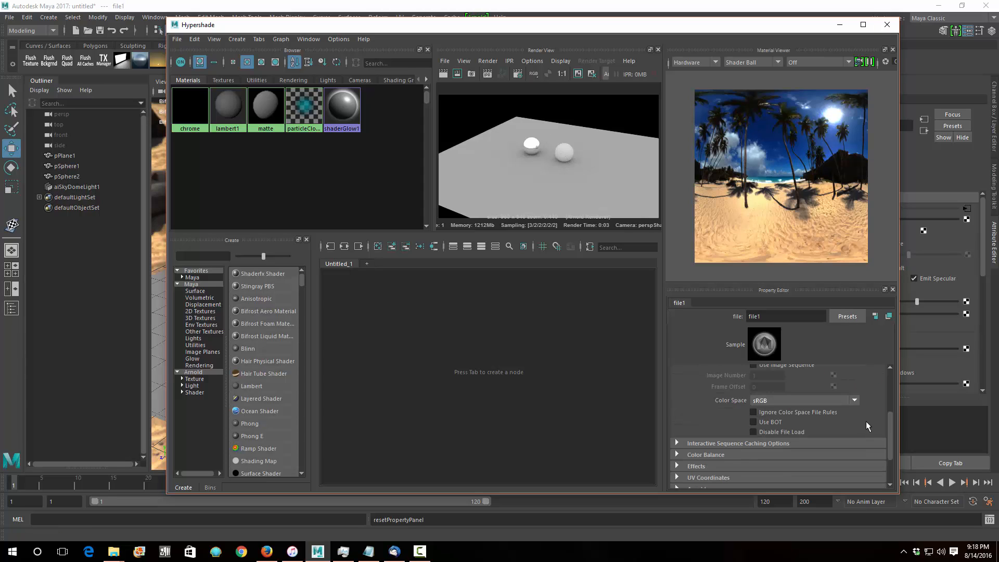
pyautogui.click(835, 401)
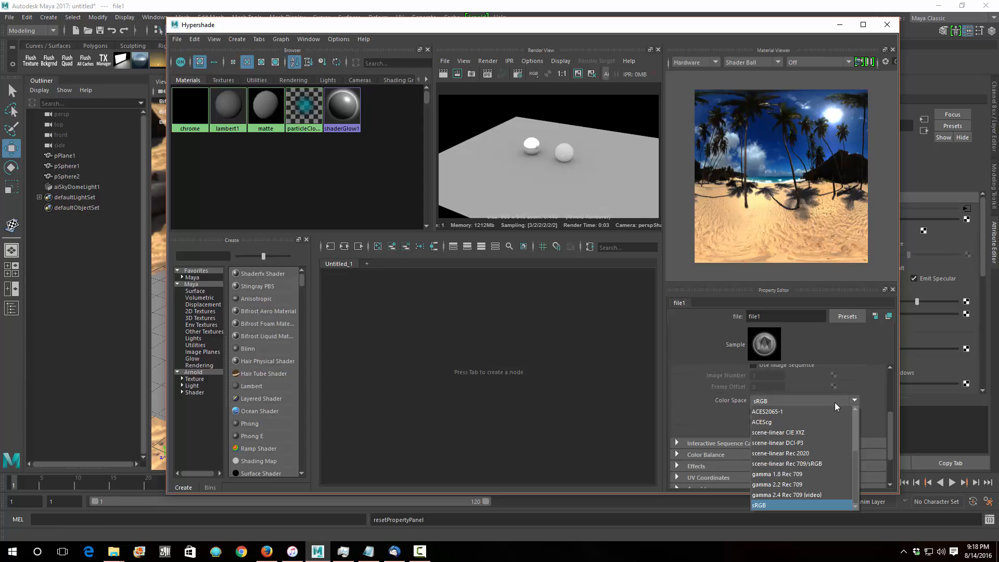
pyautogui.scroll(-2, 787, 433)
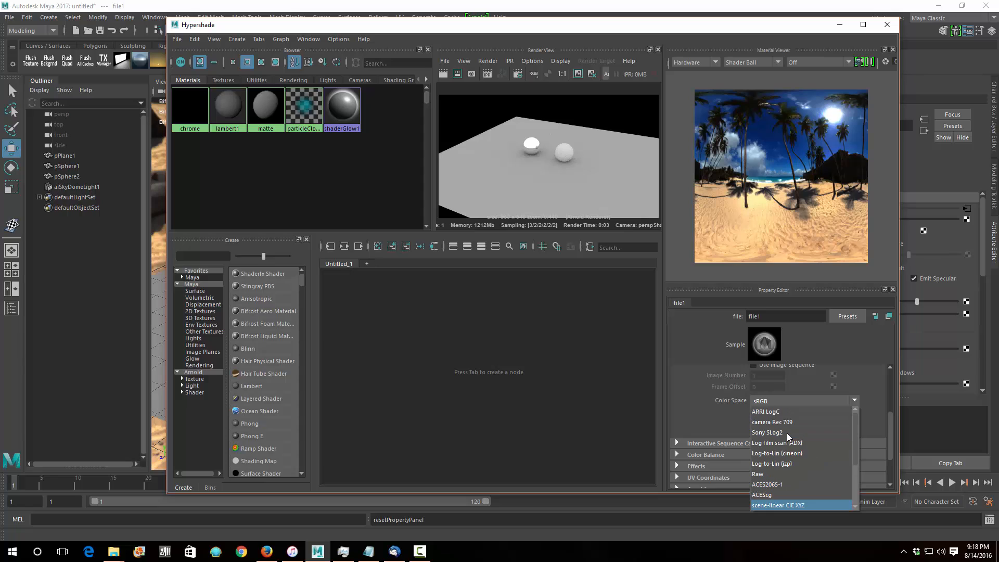
pyautogui.click(786, 474)
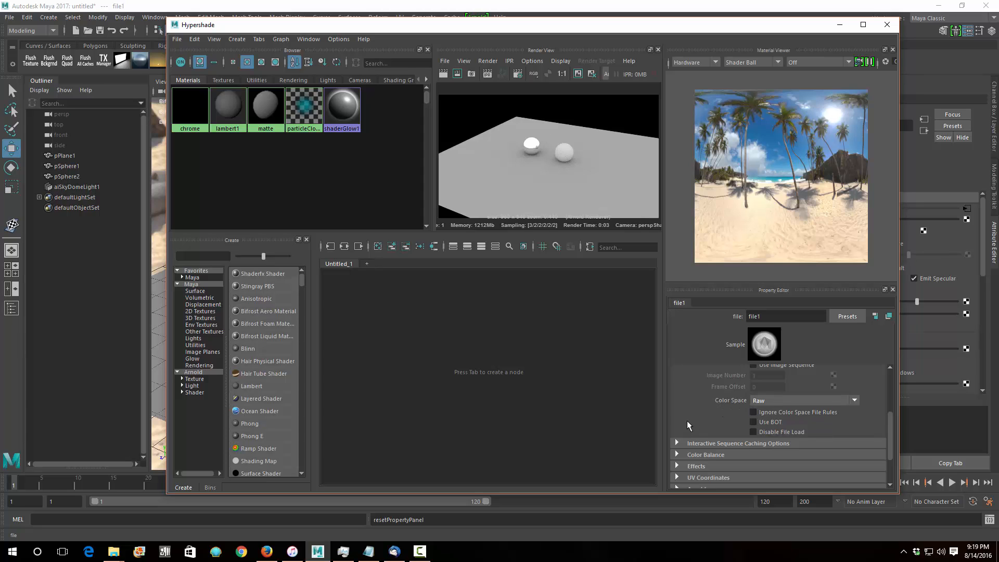
# Step: Try the Off filter type on the beach HDR texture and return it to Quadratic
pyautogui.scroll(3, 689, 417)
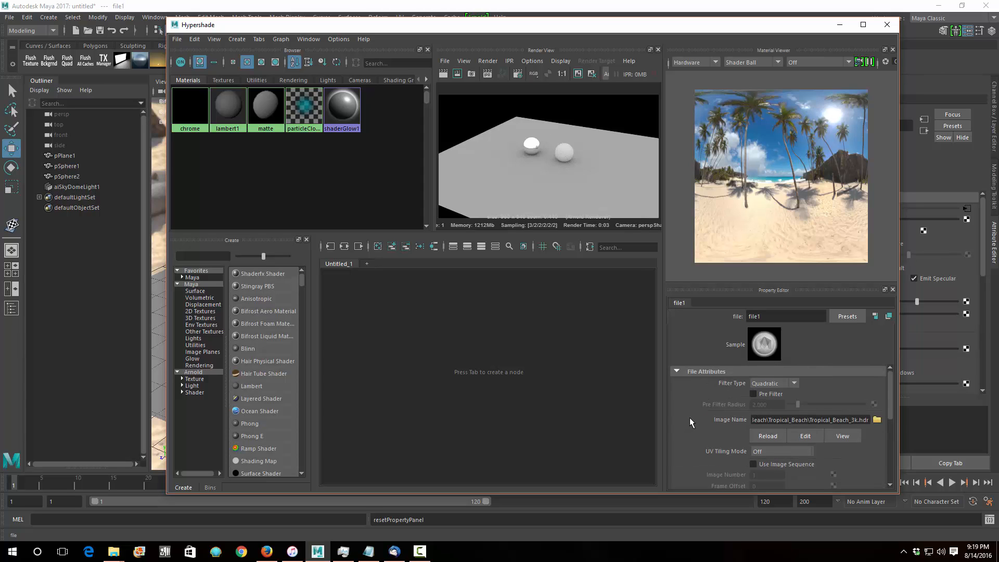
pyautogui.click(780, 385)
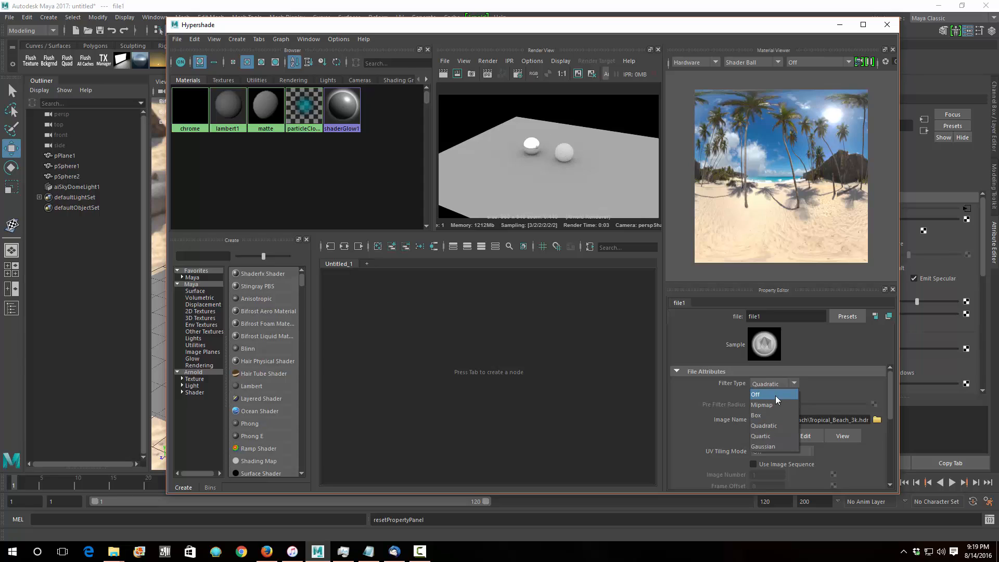
pyautogui.click(774, 396)
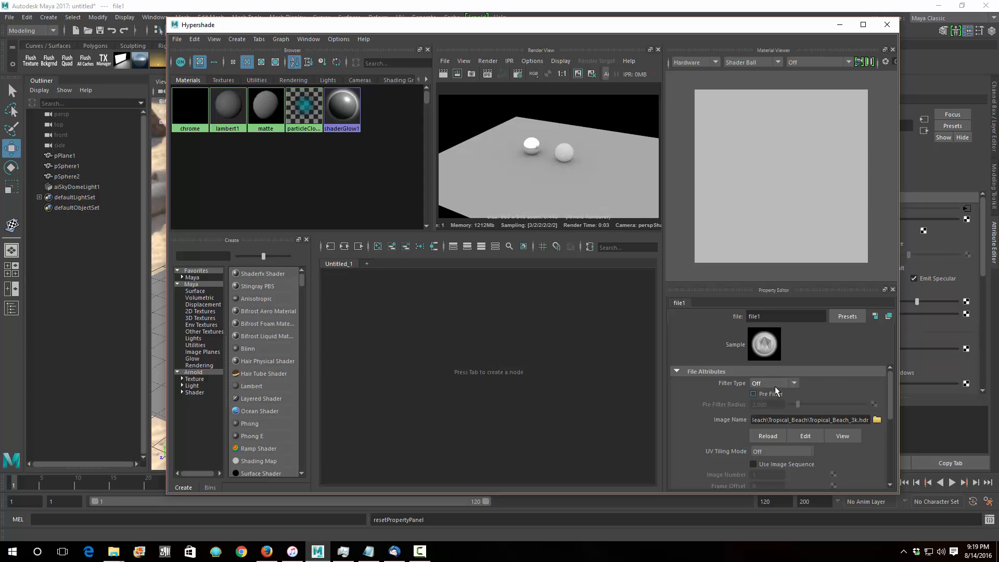
pyautogui.click(779, 385)
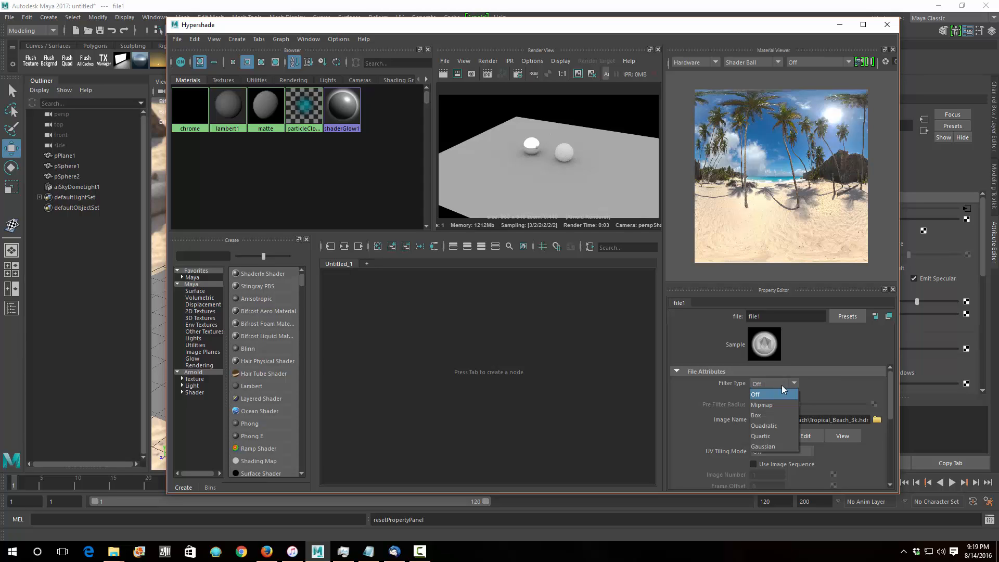
pyautogui.click(774, 425)
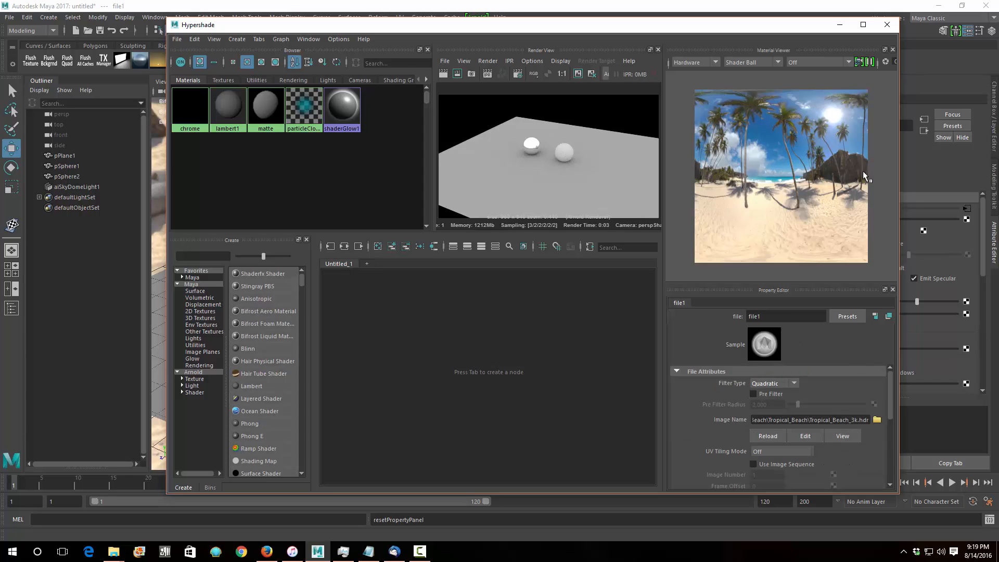
# Step: Re-render the beach-lit spheres in the Hypershade, close it, and check them again in the Arnold Render View
pyautogui.click(487, 73)
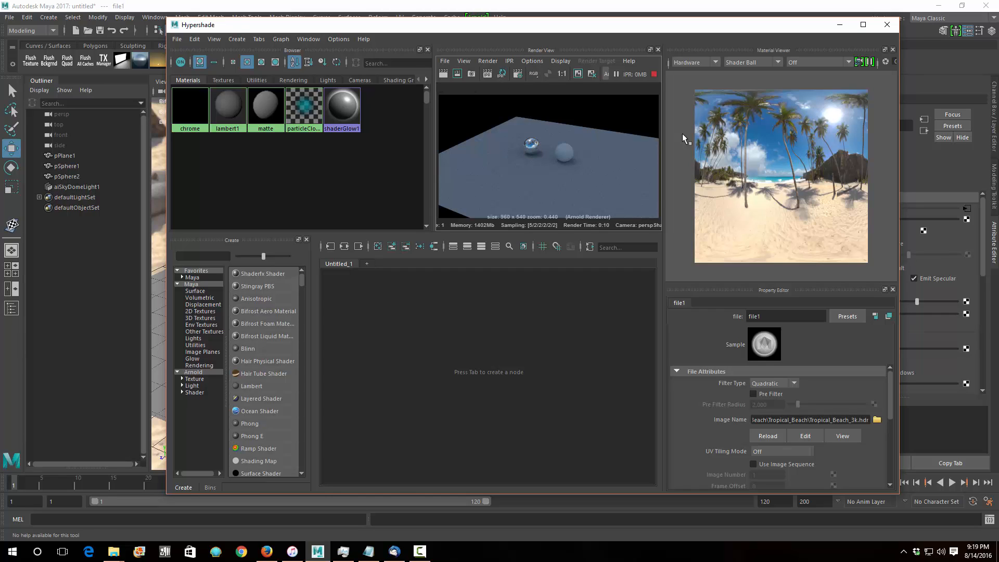
pyautogui.click(884, 25)
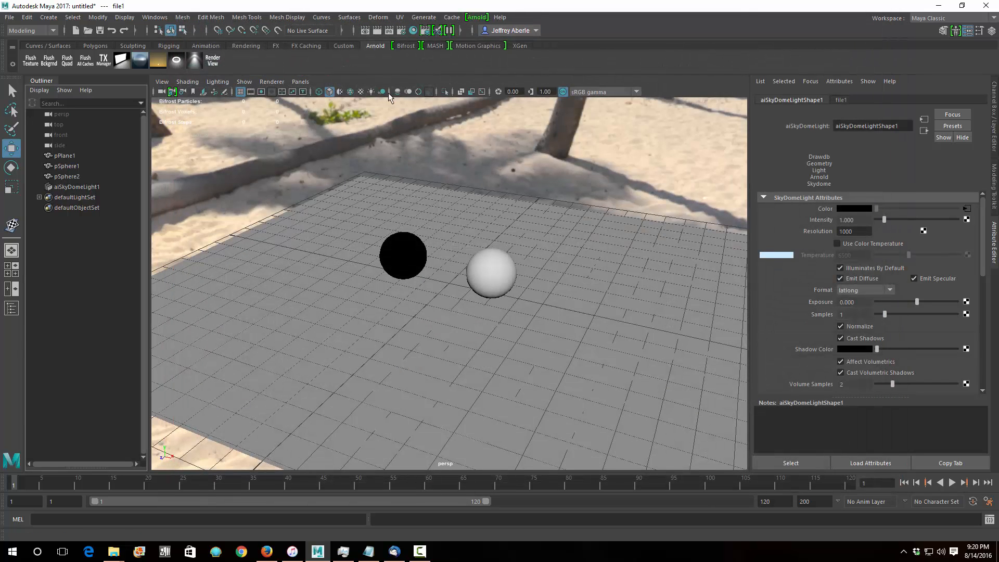
pyautogui.click(478, 17)
pyautogui.moveTo(486, 59)
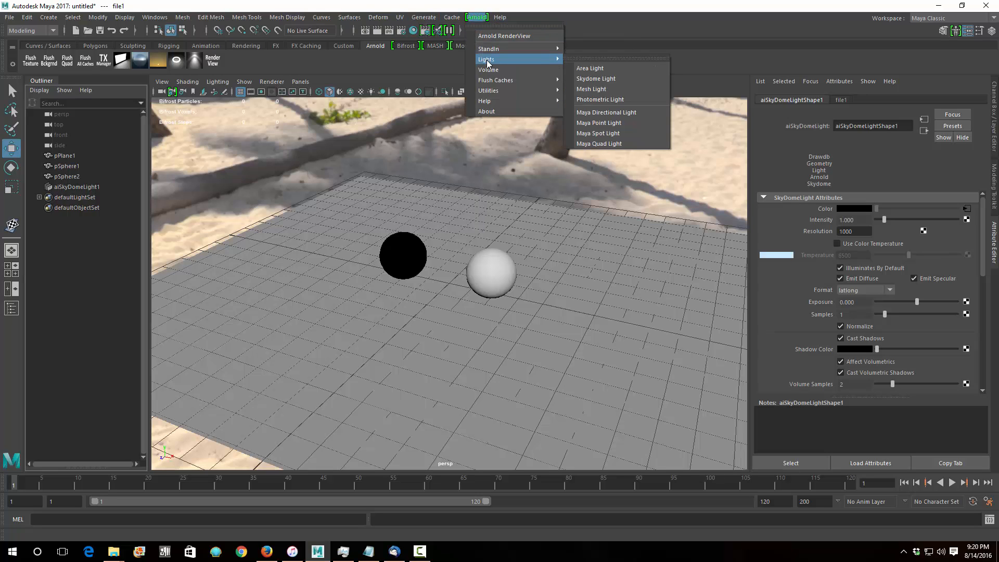
pyautogui.click(405, 61)
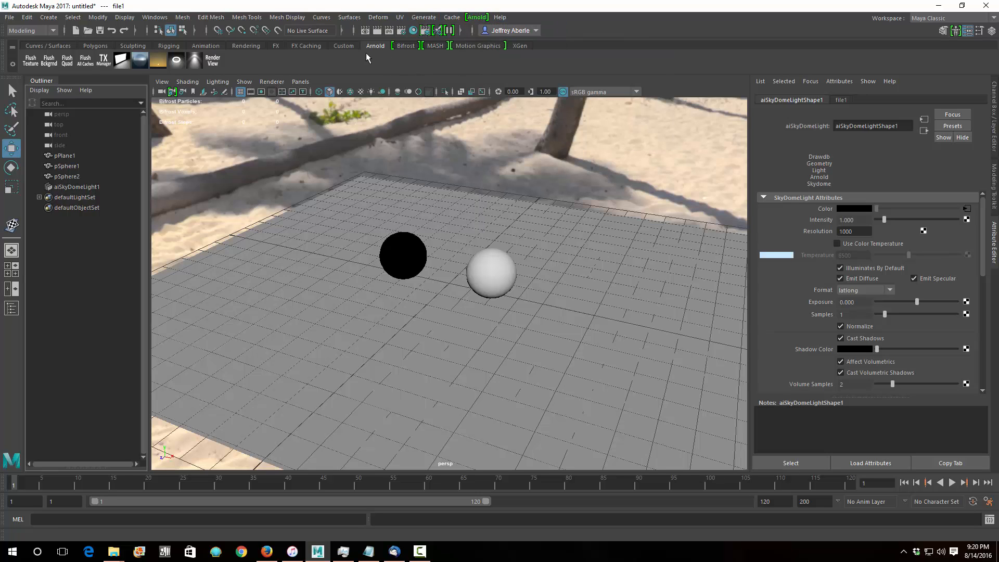
pyautogui.click(213, 60)
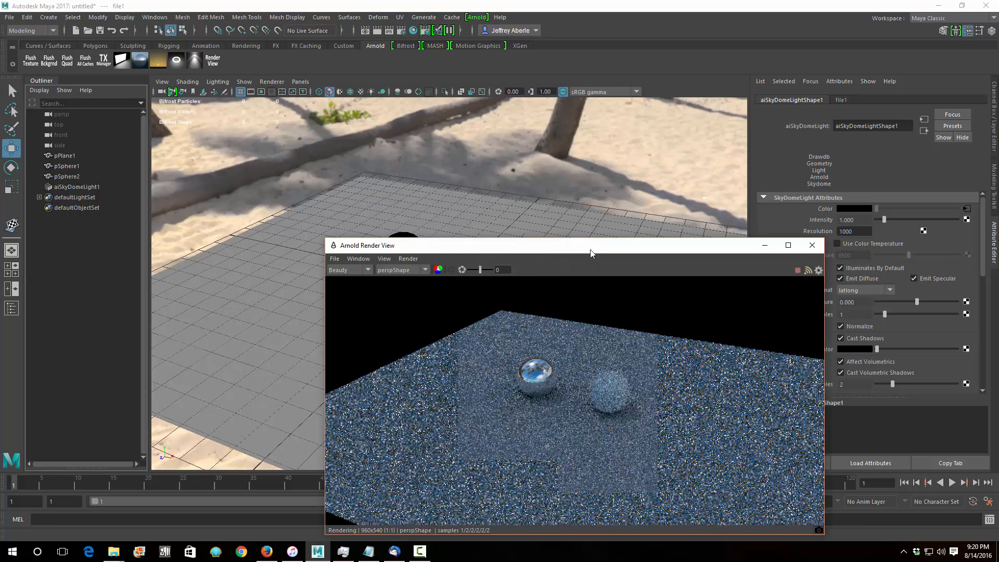
pyautogui.moveTo(590, 249); pyautogui.dragTo(511, 177)
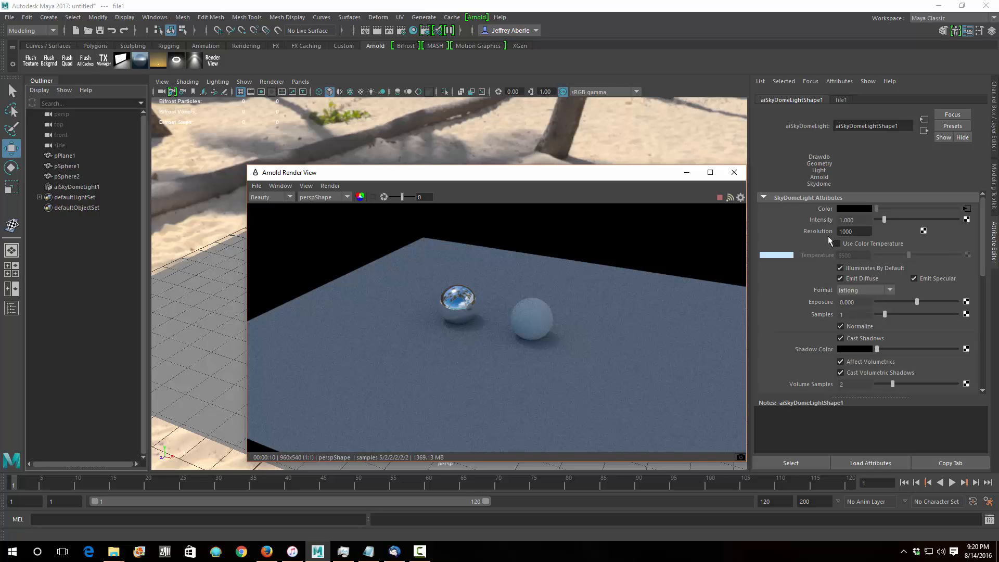
# Step: Switch to Firefox and browse the HDRLabs sIBL Archive's HDRI sets as far as the Tropical Beach set
pyautogui.click(271, 556)
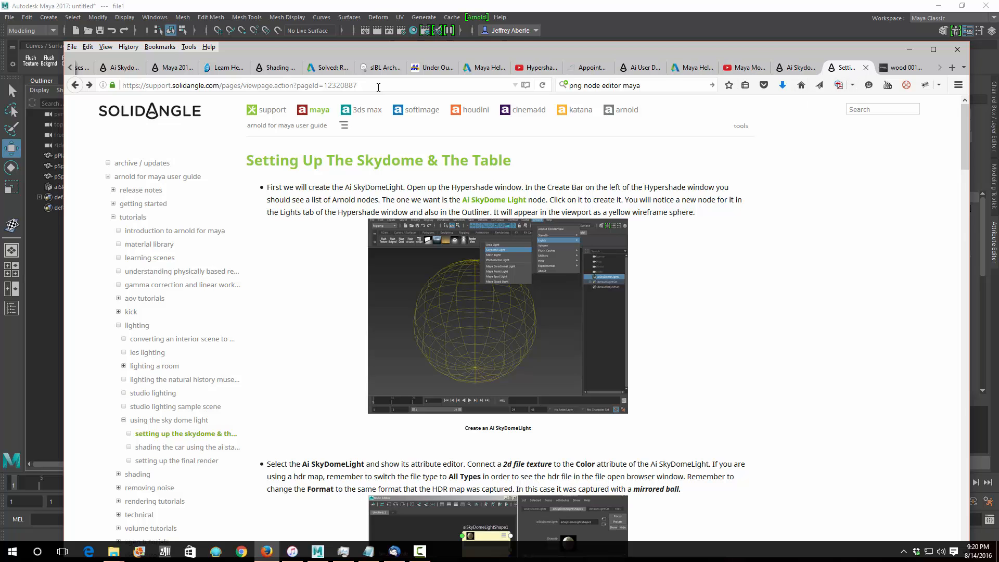
pyautogui.click(381, 67)
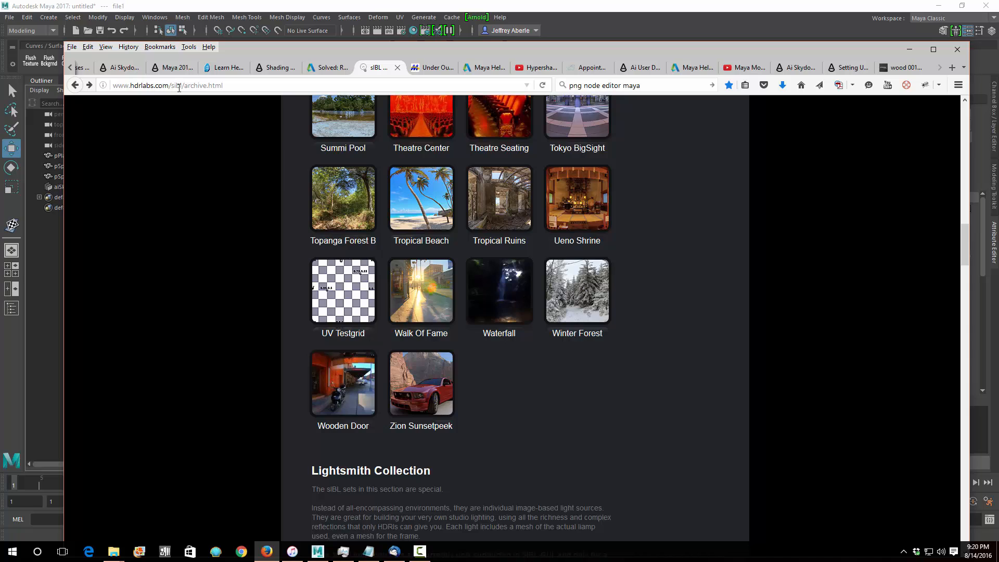
pyautogui.scroll(20, 730, 205)
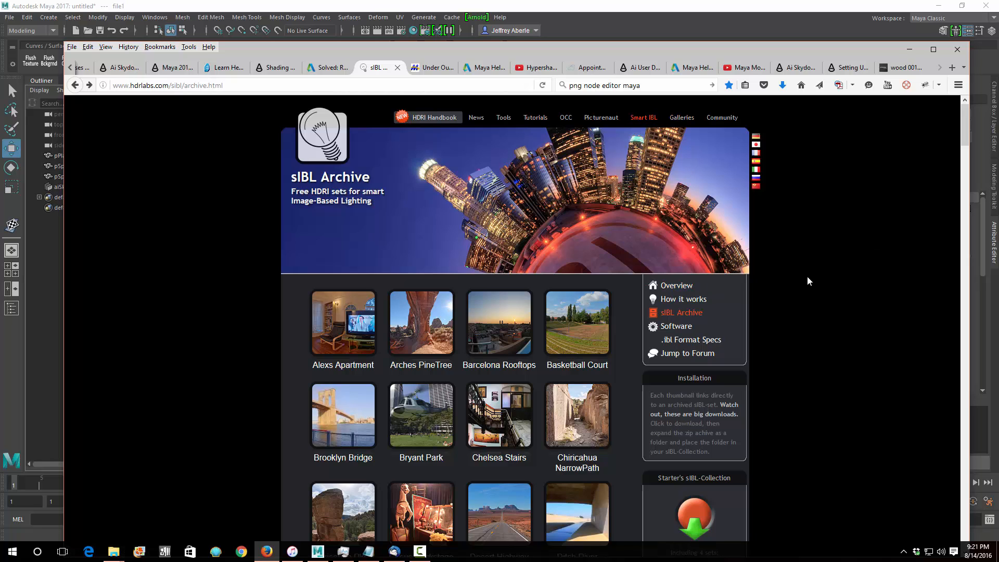
pyautogui.scroll(-8, 867, 370)
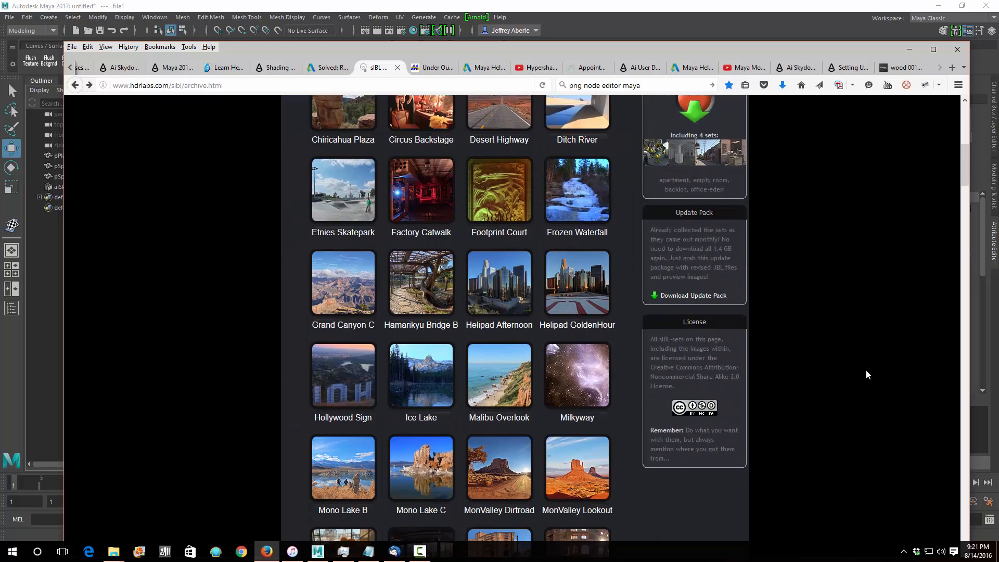
pyautogui.scroll(-16, 866, 369)
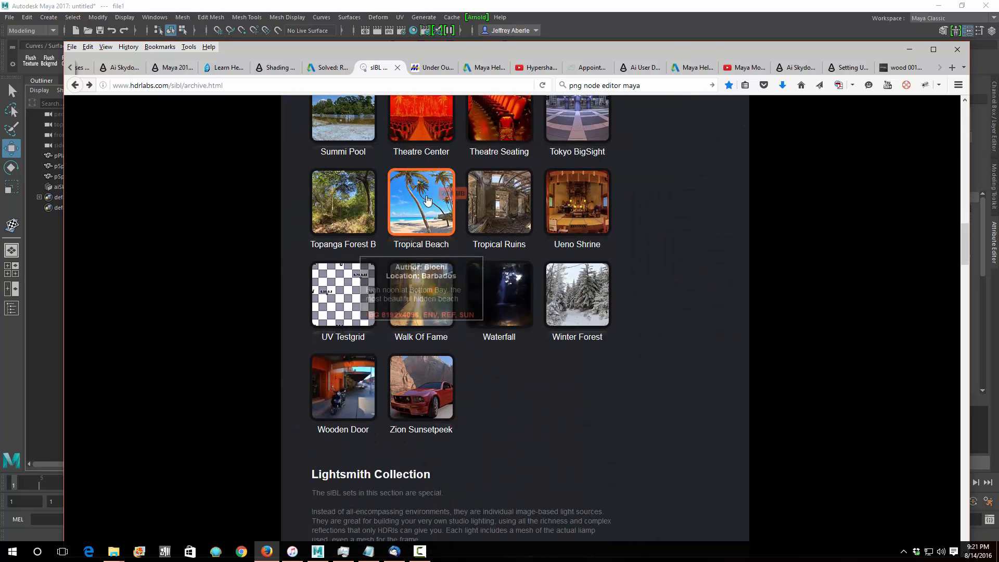
pyautogui.scroll(5, 839, 332)
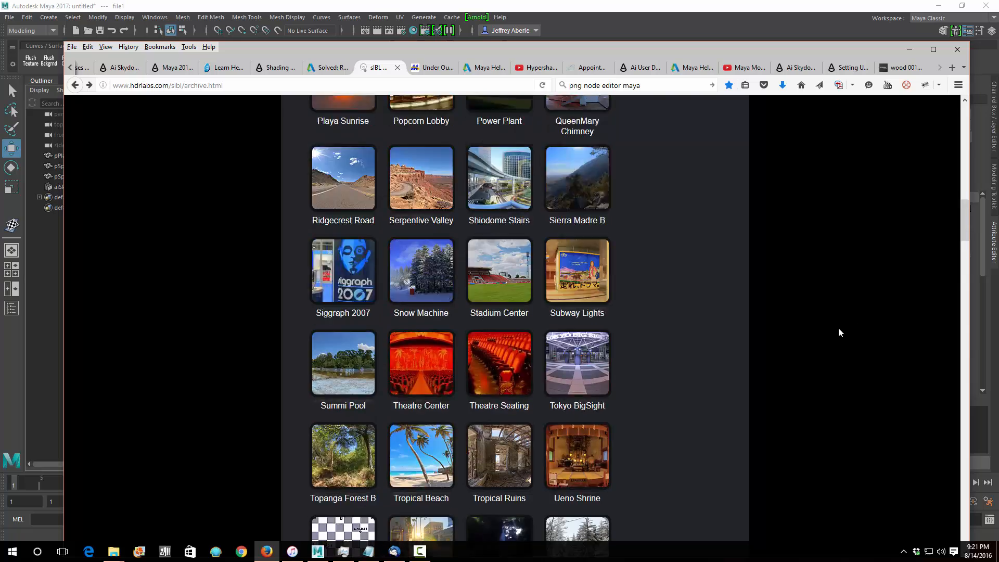
pyautogui.scroll(19, 838, 332)
# Step: View the Smart IBL overview page on HDRLabs and return to the sIBL Archive
pyautogui.click(648, 120)
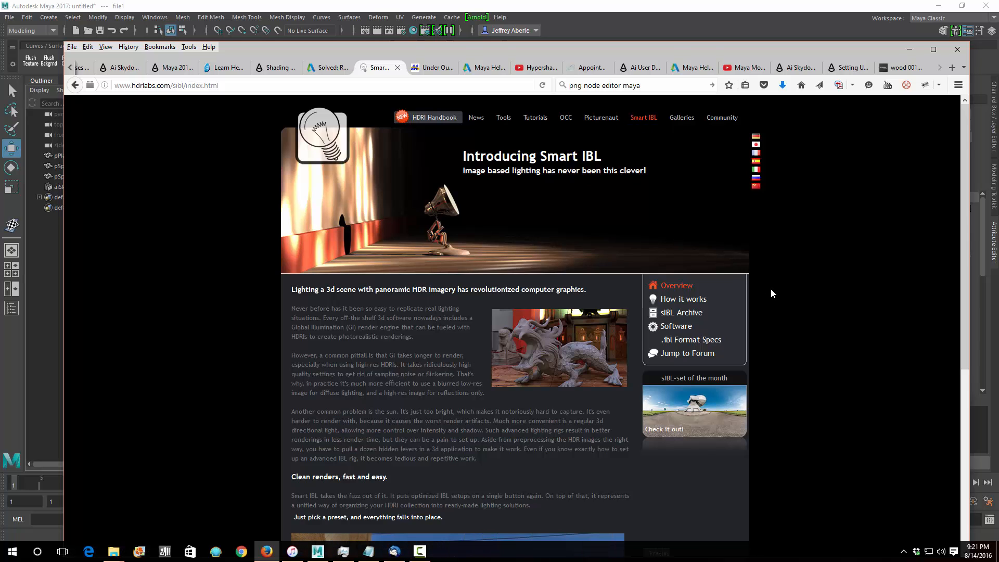
pyautogui.scroll(-5, 771, 294)
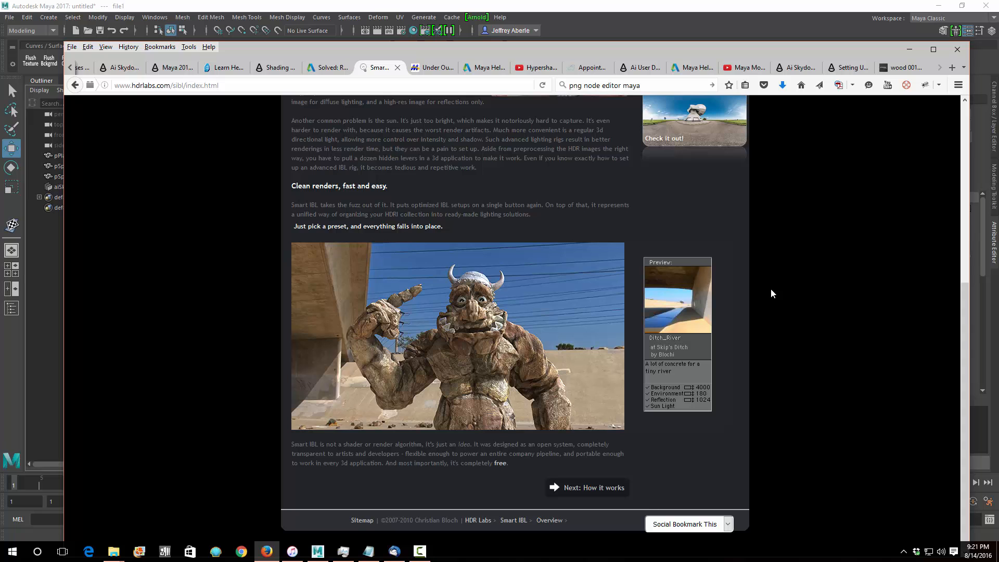
pyautogui.scroll(5, 772, 294)
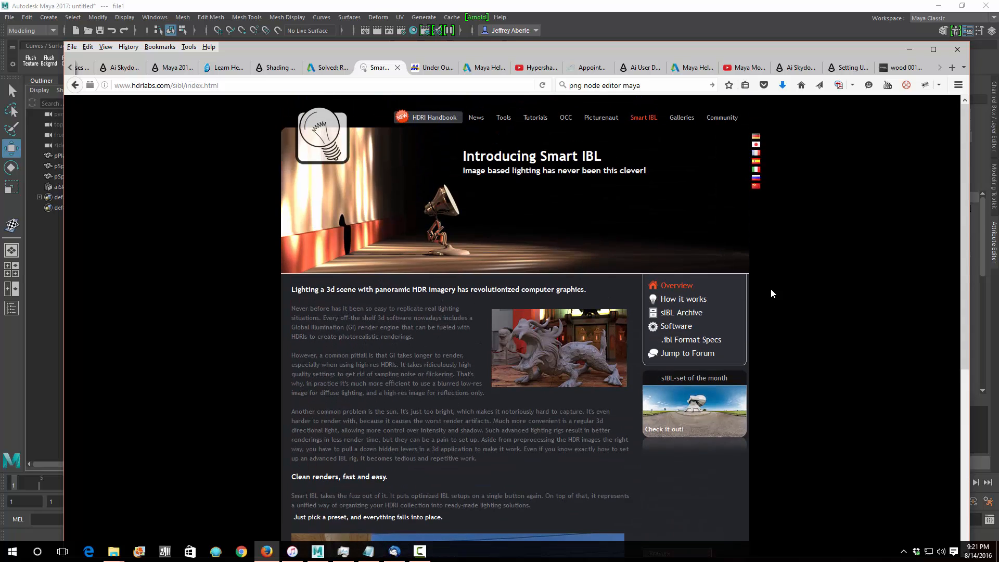
pyautogui.click(75, 85)
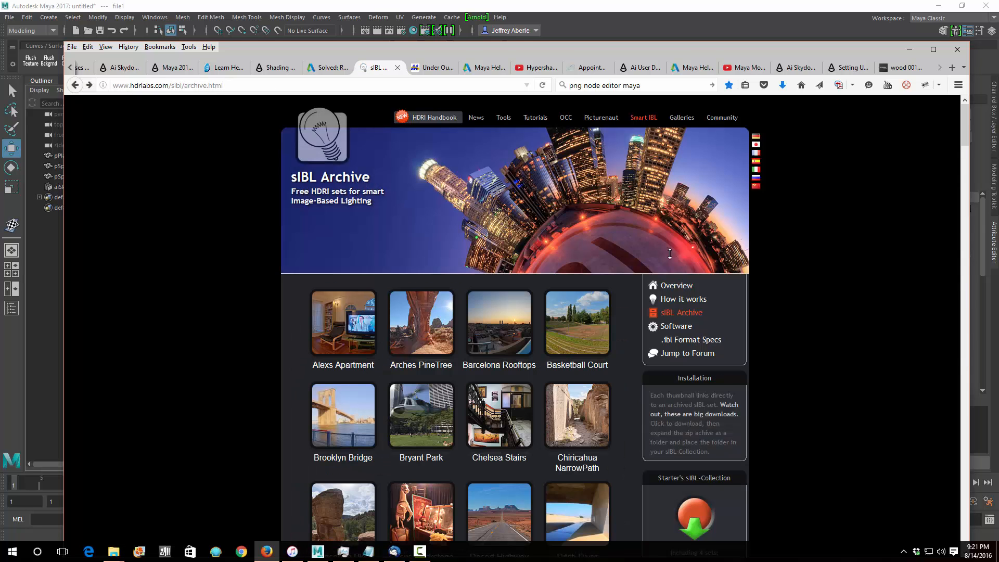
pyautogui.click(656, 285)
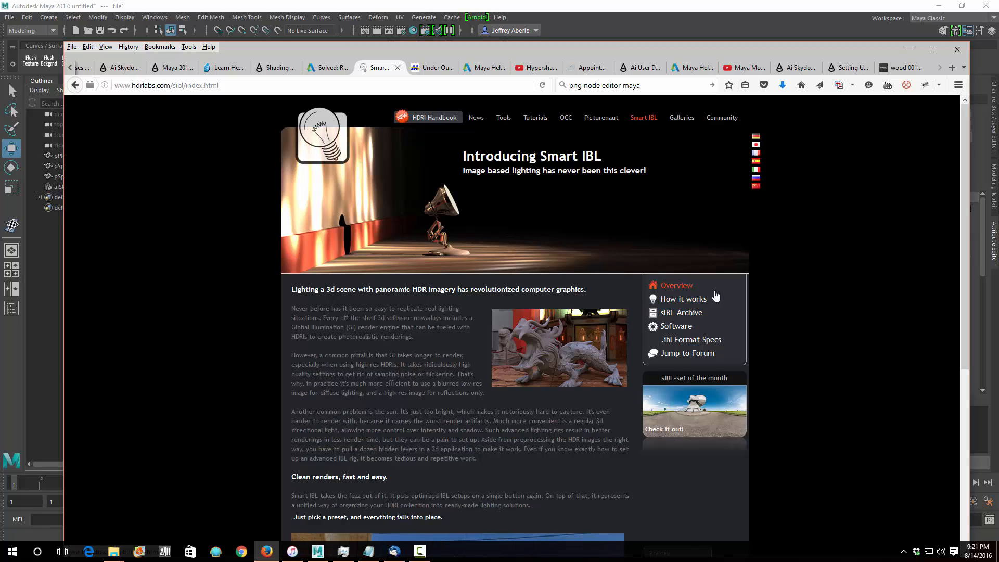
pyautogui.click(676, 313)
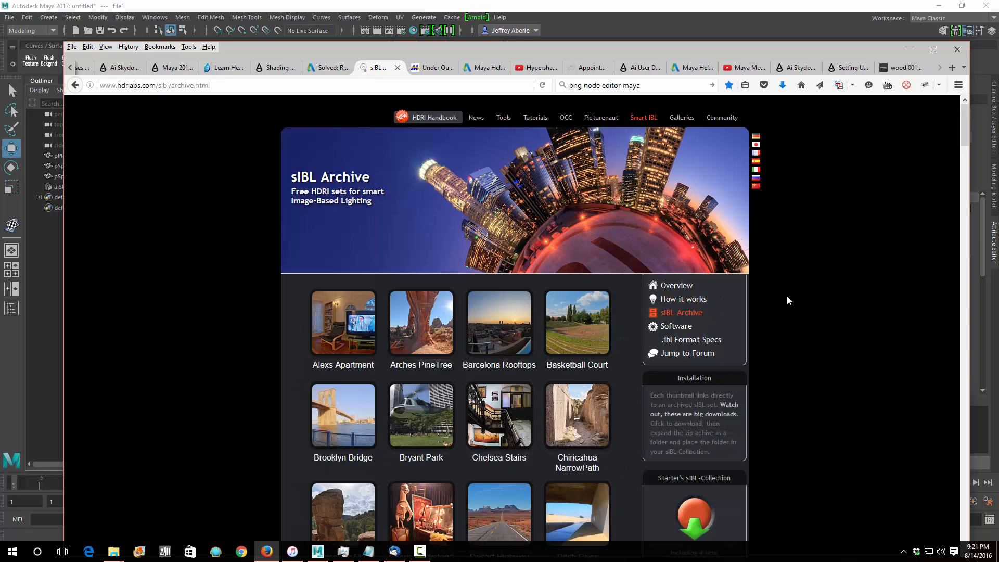
# Step: Look through the sIBL Archive's Lightsmith and promo library sections, return to its start and minimize the browser to get back to Maya
pyautogui.scroll(-20, 790, 297)
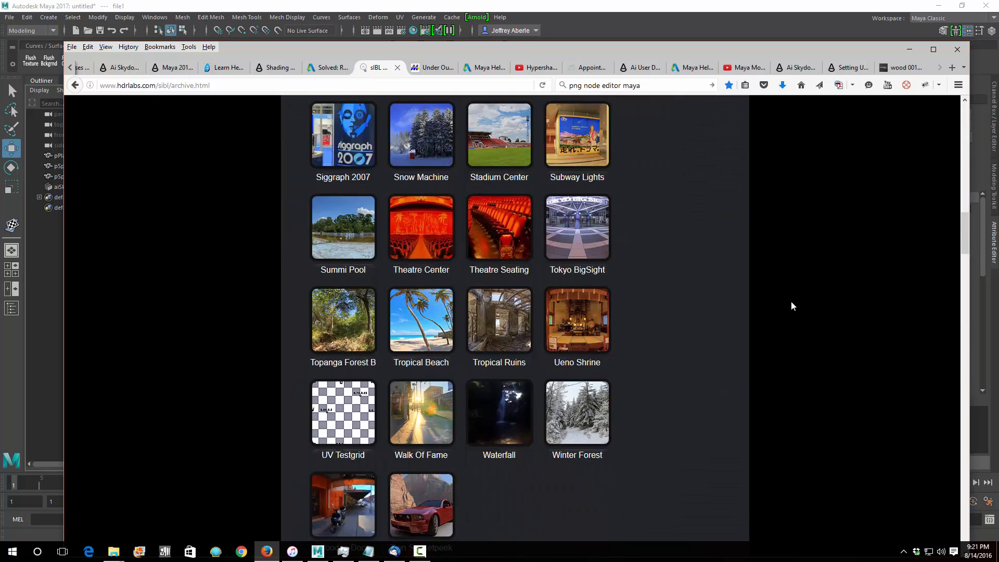
pyautogui.scroll(-8, 792, 306)
pyautogui.scroll(-3, 789, 301)
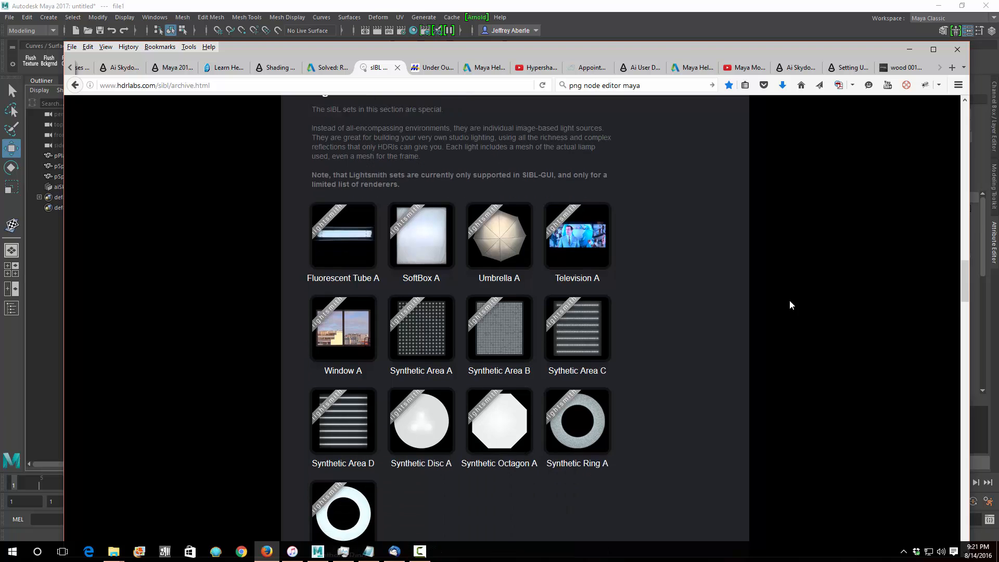
pyautogui.scroll(-7, 793, 296)
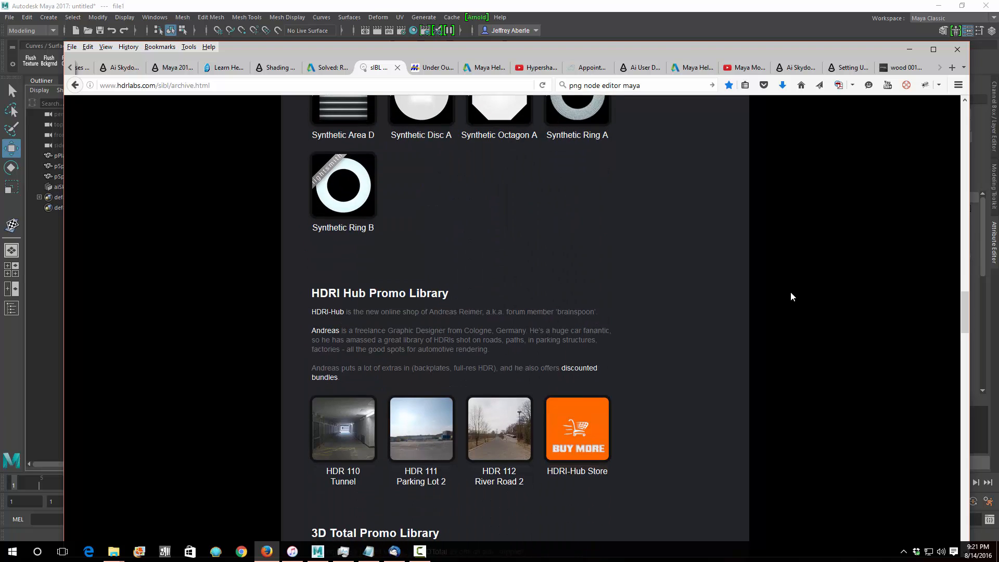
pyautogui.scroll(6, 791, 296)
pyautogui.scroll(-11, 790, 297)
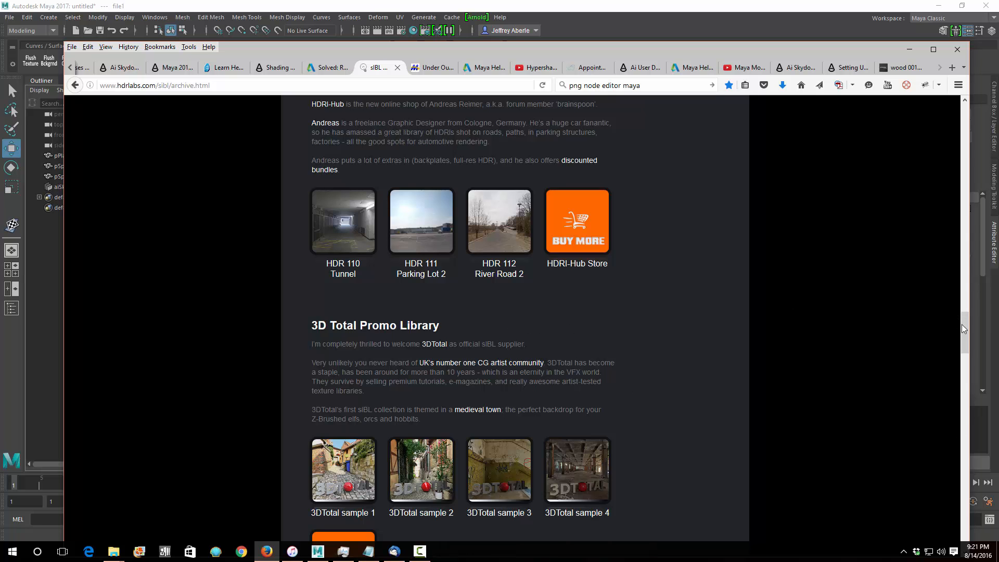
pyautogui.moveTo(961, 324); pyautogui.dragTo(961, 546)
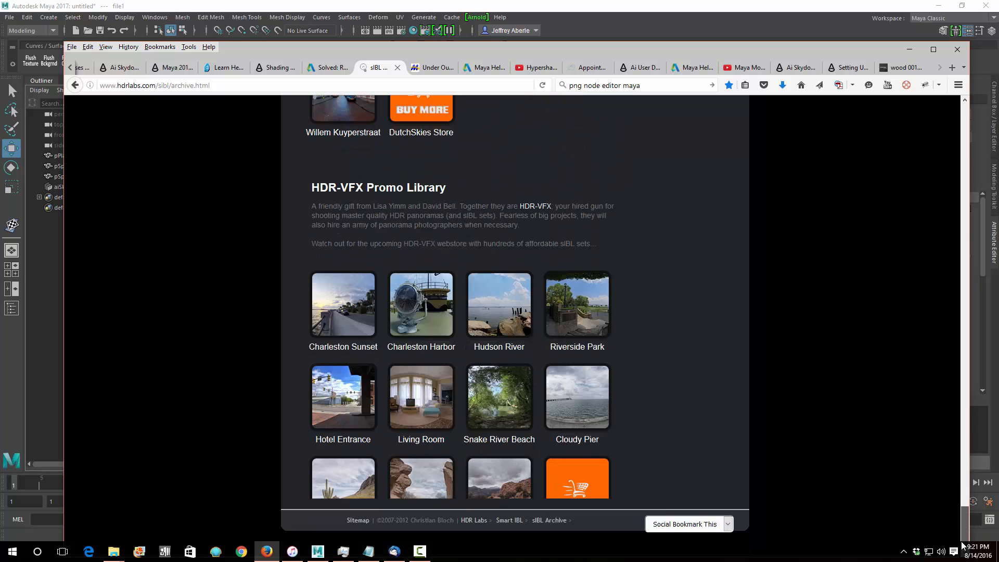
pyautogui.moveTo(962, 533); pyautogui.dragTo(982, 89)
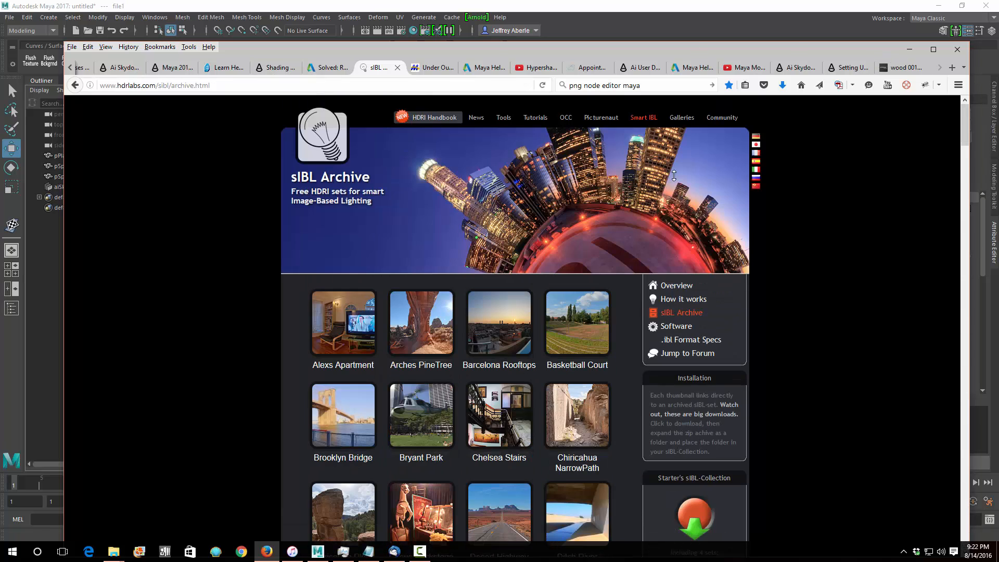
pyautogui.click(910, 48)
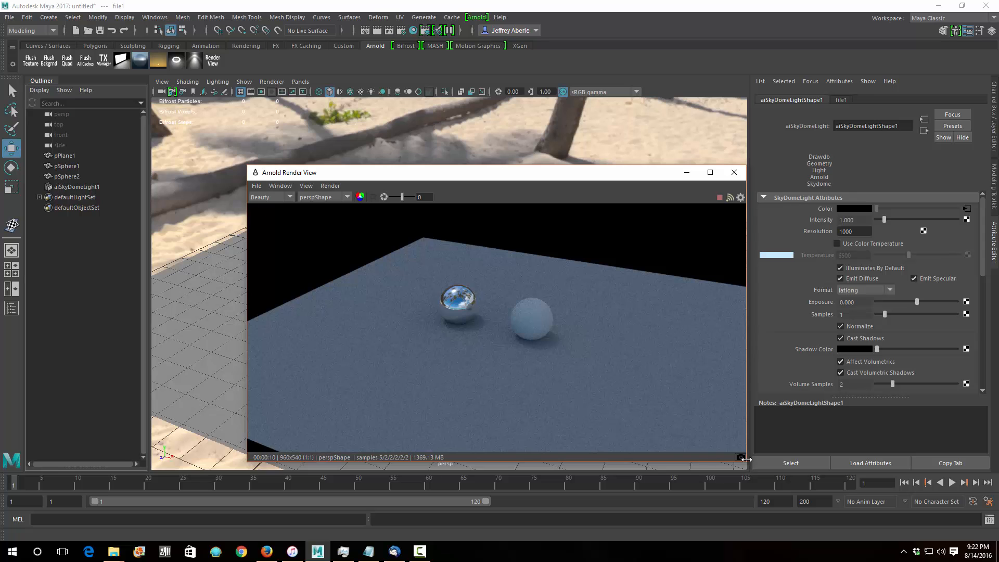
# Step: Shrink the Arnold Render View and place it over the Attribute Editor so that both spheres stay visible in the viewport
pyautogui.moveTo(745, 461); pyautogui.dragTo(660, 456)
pyautogui.moveTo(523, 180); pyautogui.dragTo(800, 141)
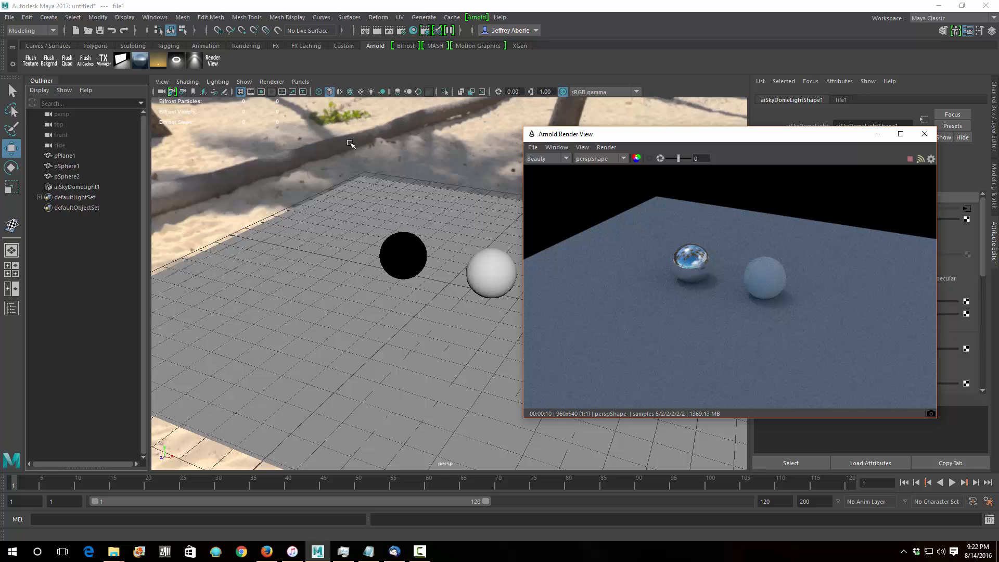
pyautogui.moveTo(761, 141); pyautogui.dragTo(800, 136)
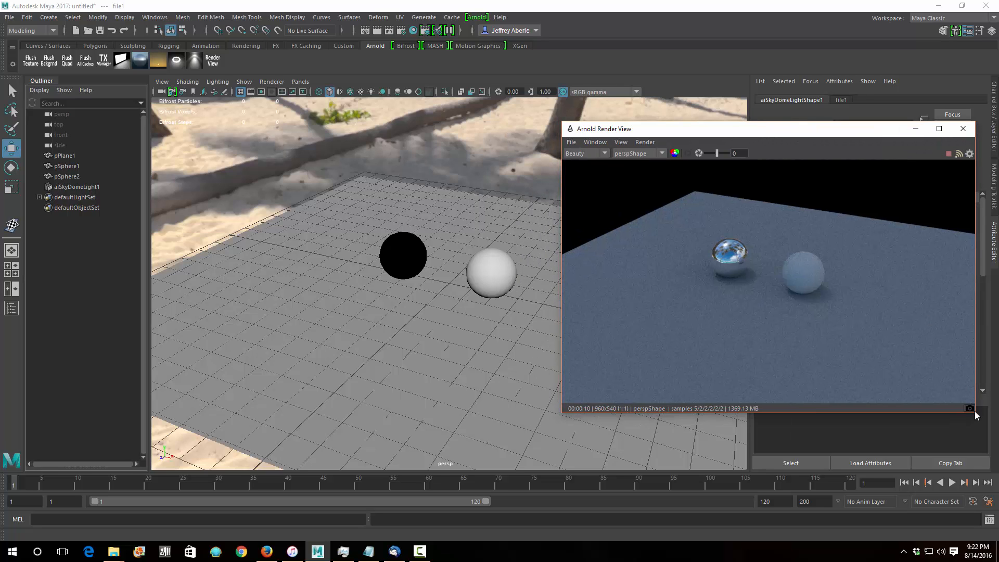
pyautogui.moveTo(974, 412); pyautogui.dragTo(897, 336)
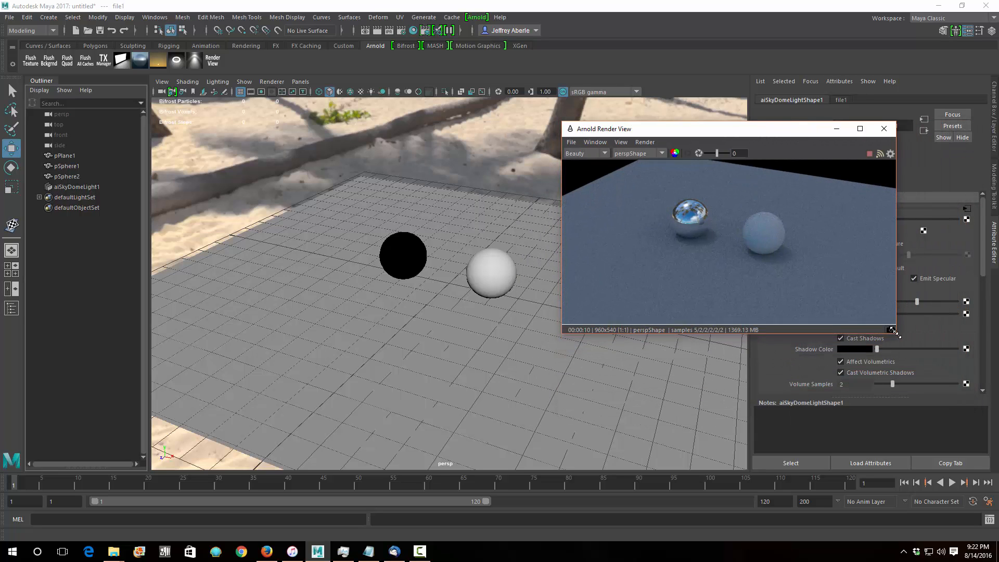
pyautogui.moveTo(769, 127); pyautogui.dragTo(863, 129)
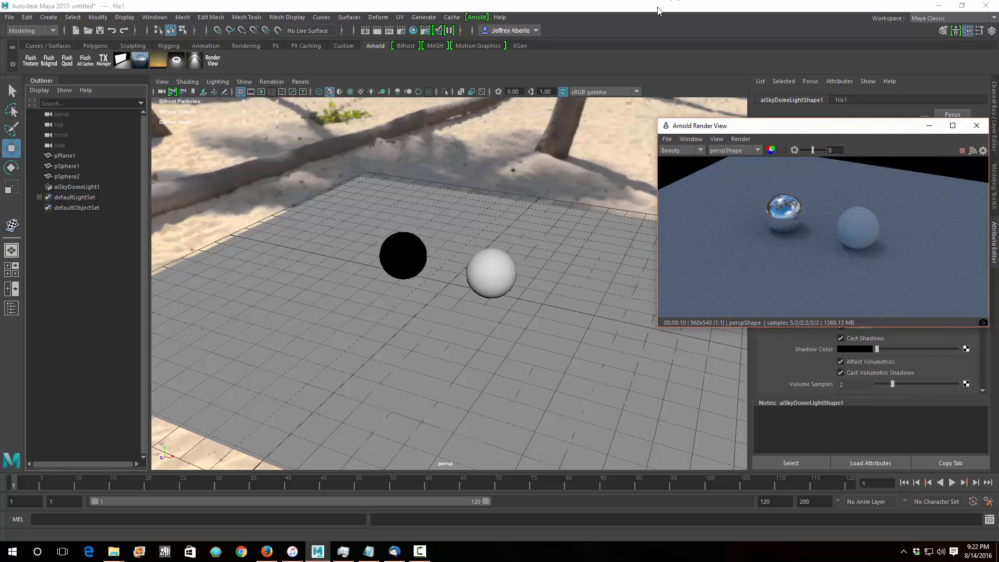
# Step: Rotate aiSkyDomeLight1 around its vertical Y axis, with the viewport at a low angle and the render window clear of the skydome attributes
pyautogui.click(458, 245)
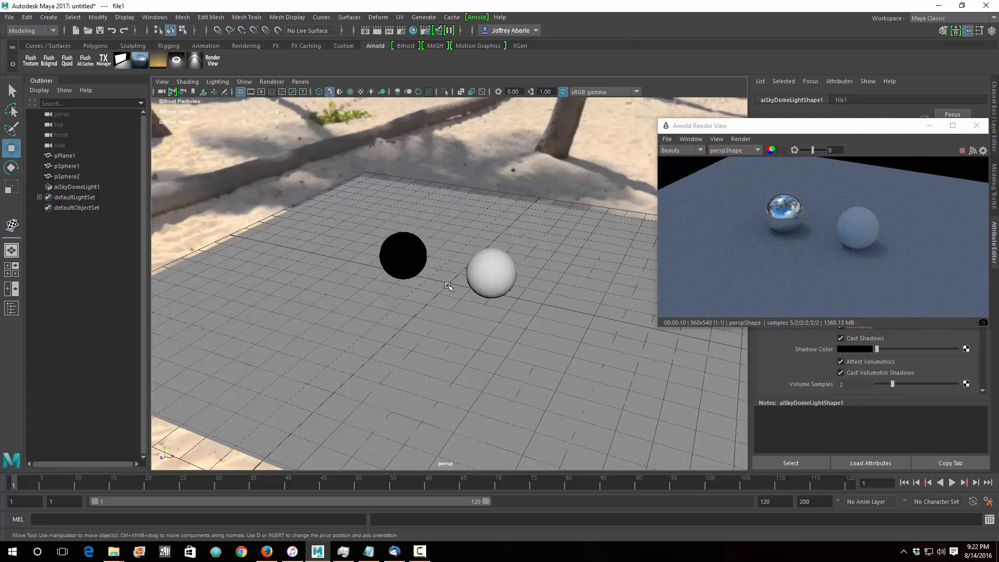
pyautogui.keyDown('alt'); pyautogui.moveTo(460, 273); pyautogui.dragTo(479, 315); pyautogui.keyUp('alt')
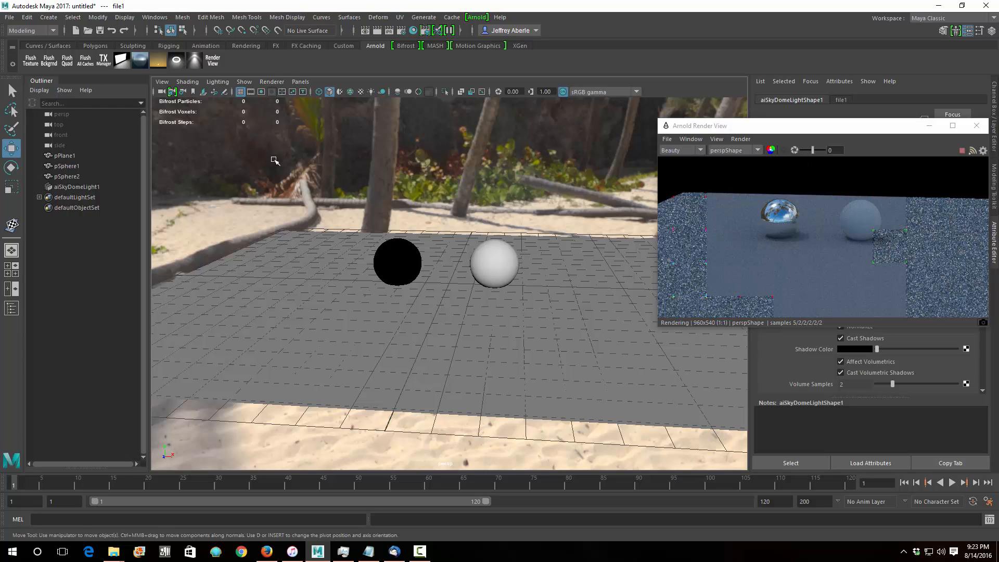
pyautogui.click(110, 188)
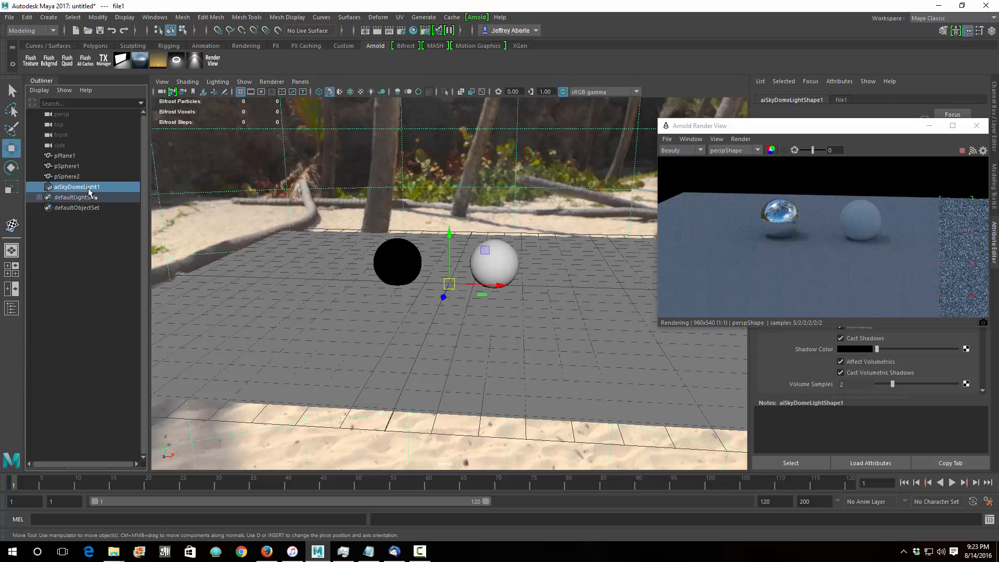
pyautogui.moveTo(783, 129); pyautogui.dragTo(787, 256)
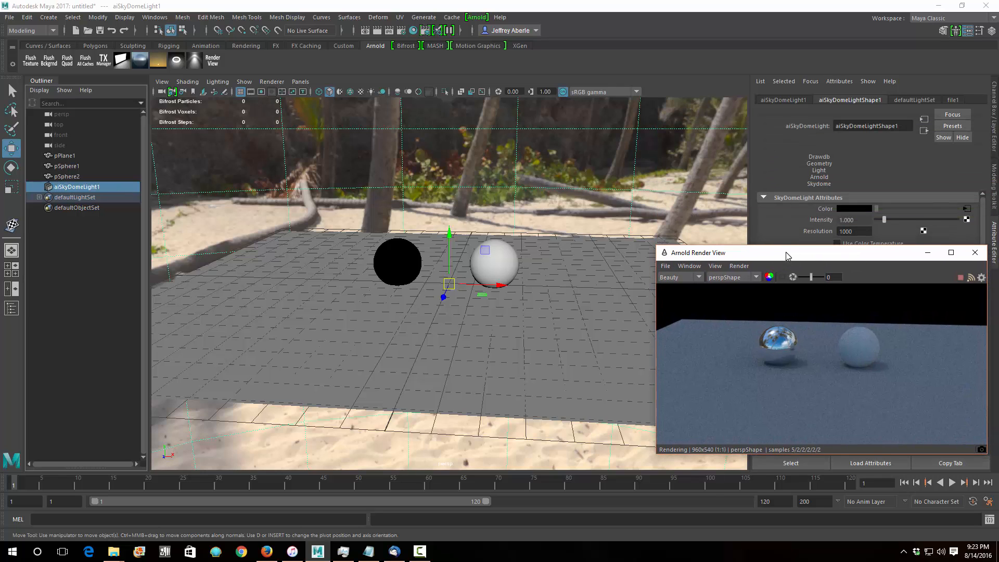
pyautogui.click(11, 170)
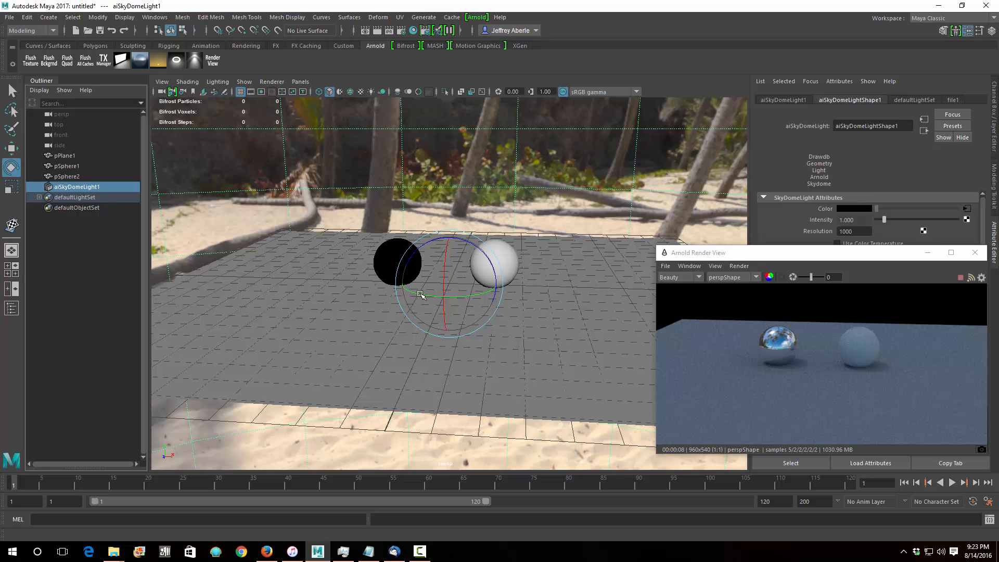
pyautogui.moveTo(421, 294); pyautogui.dragTo(477, 299)
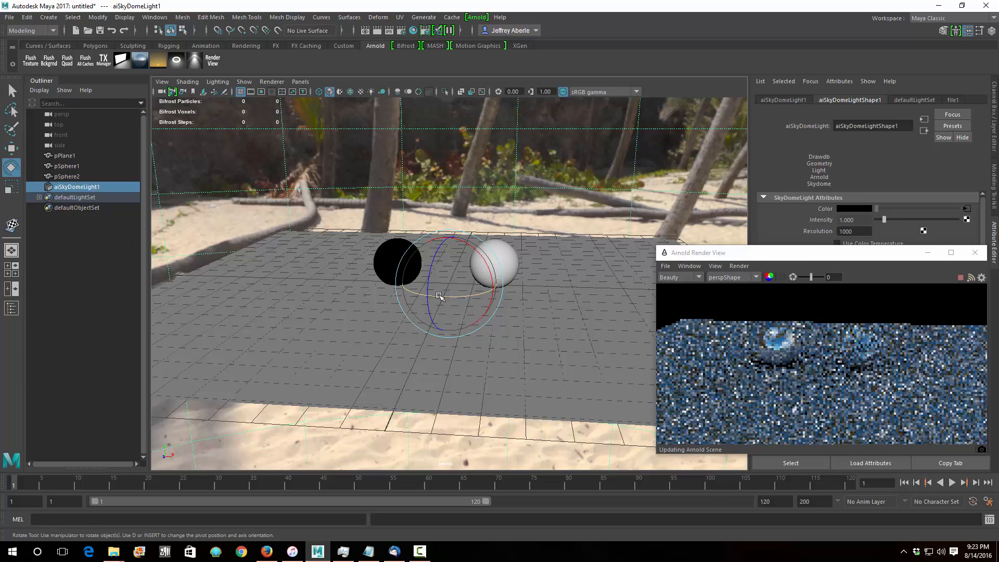
pyautogui.moveTo(439, 295); pyautogui.dragTo(445, 302)
# Step: Stop and restart the Arnold render to update the spheres with the rotated skydome
pyautogui.click(741, 266)
pyautogui.click(749, 284)
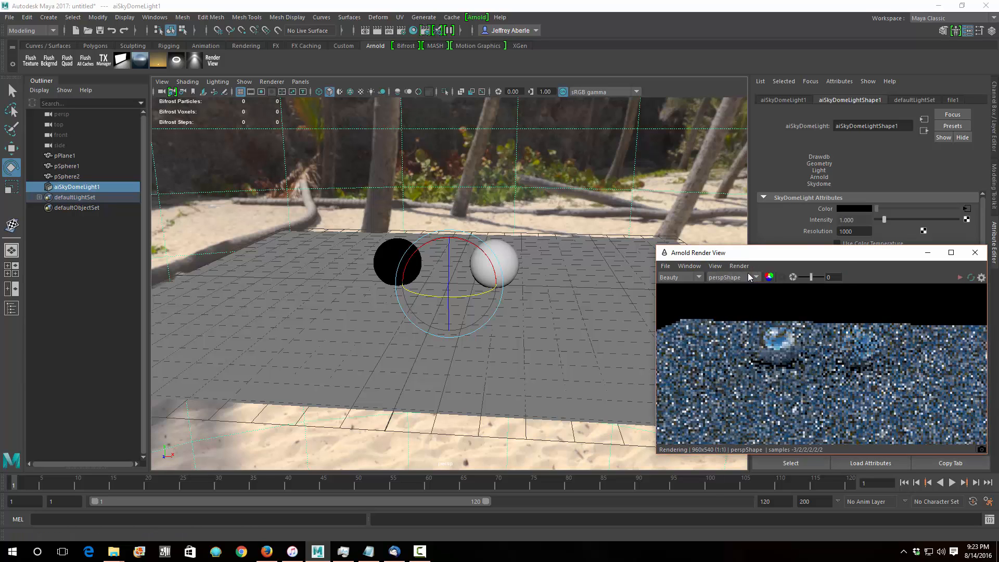
pyautogui.click(739, 266)
pyautogui.click(743, 276)
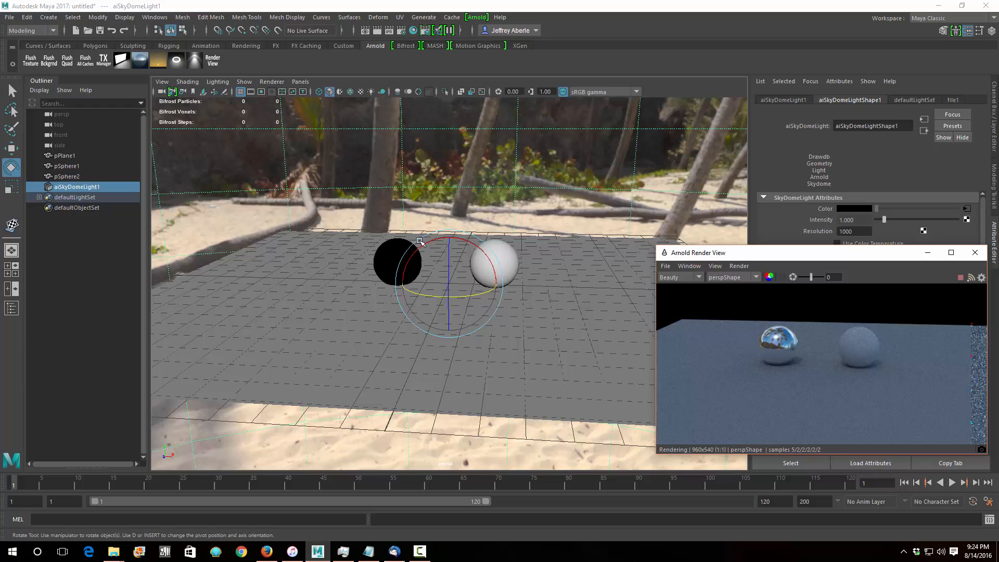
# Step: Switch the viewport to Legacy High Quality Viewport, rotate the skydome to about 169 degrees in Y, and show its transform attributes
pyautogui.click(274, 83)
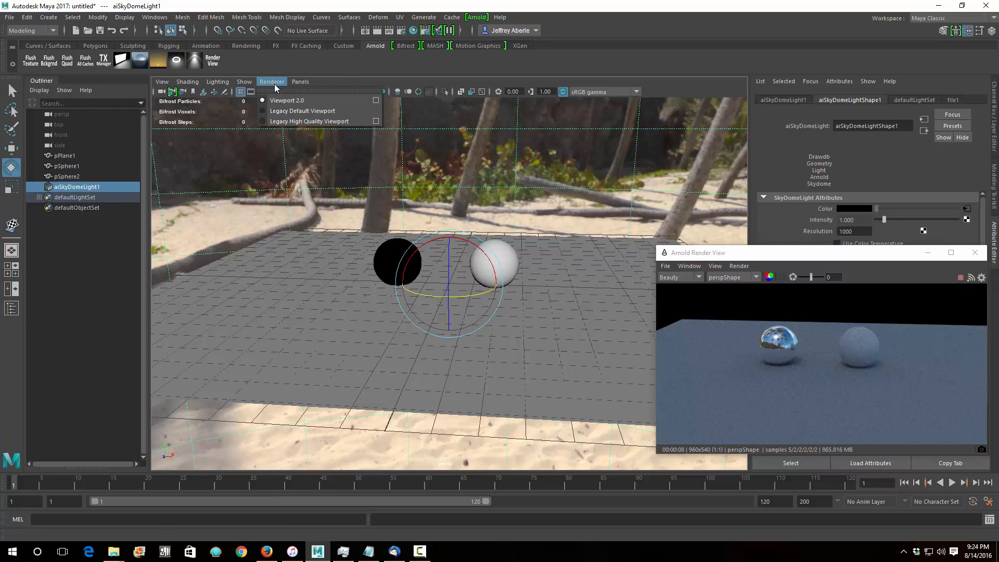
pyautogui.click(281, 122)
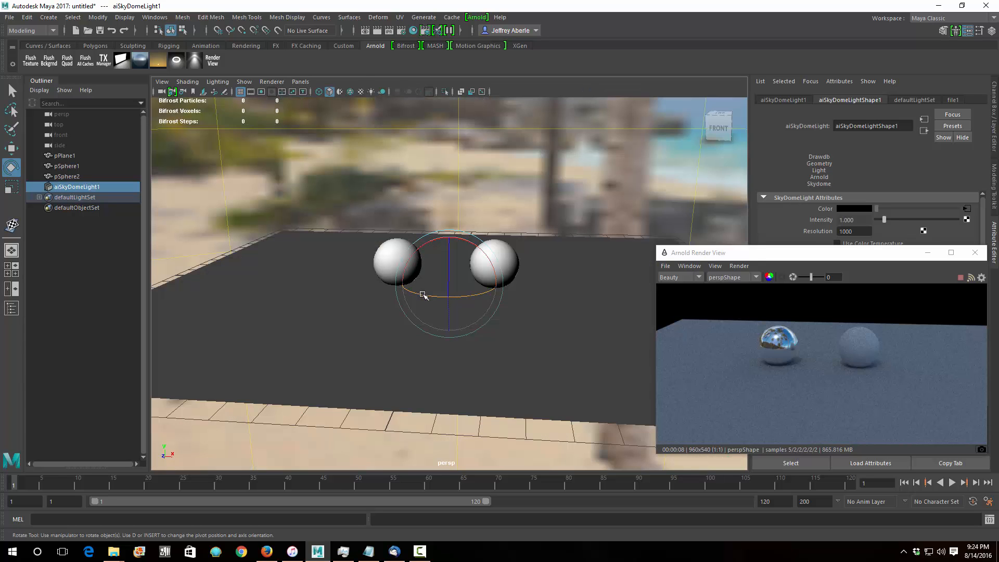
pyautogui.moveTo(422, 295); pyautogui.dragTo(482, 297)
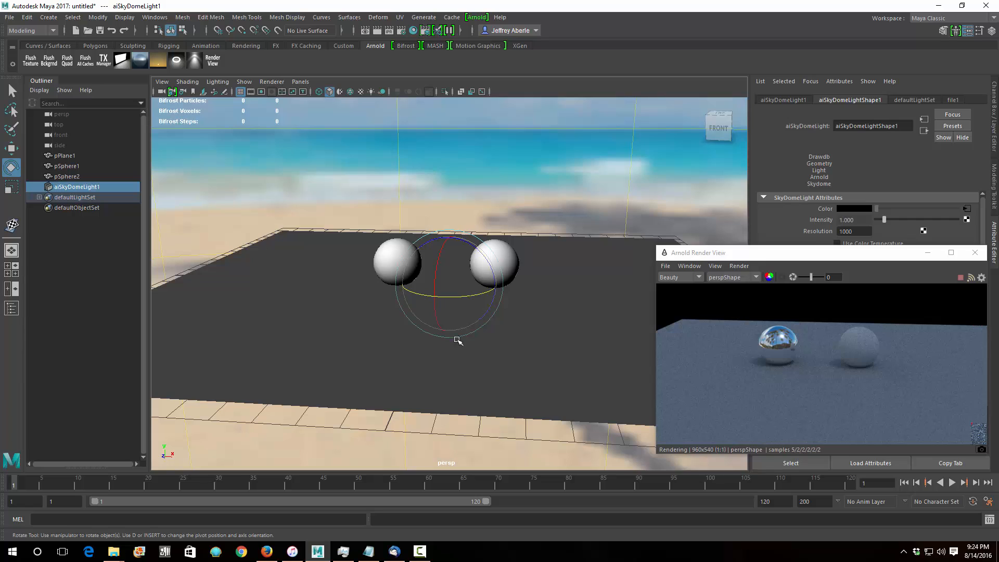
pyautogui.click(783, 100)
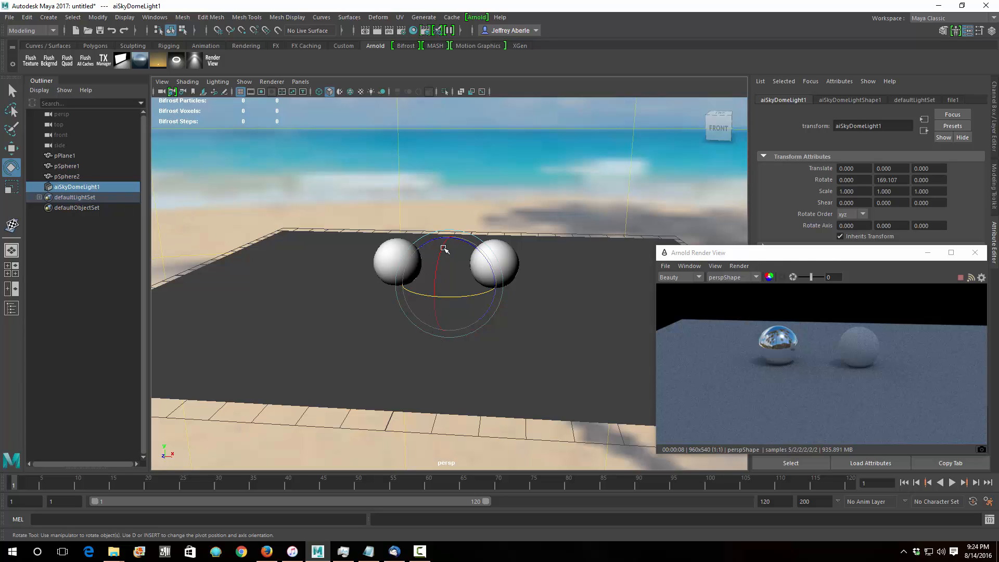
# Step: Rotate aiSkyDomeLight1 around its vertical axis to about 164 degrees in Y, so the sea lies behind the spheres
pyautogui.moveTo(462, 298); pyautogui.dragTo(553, 286)
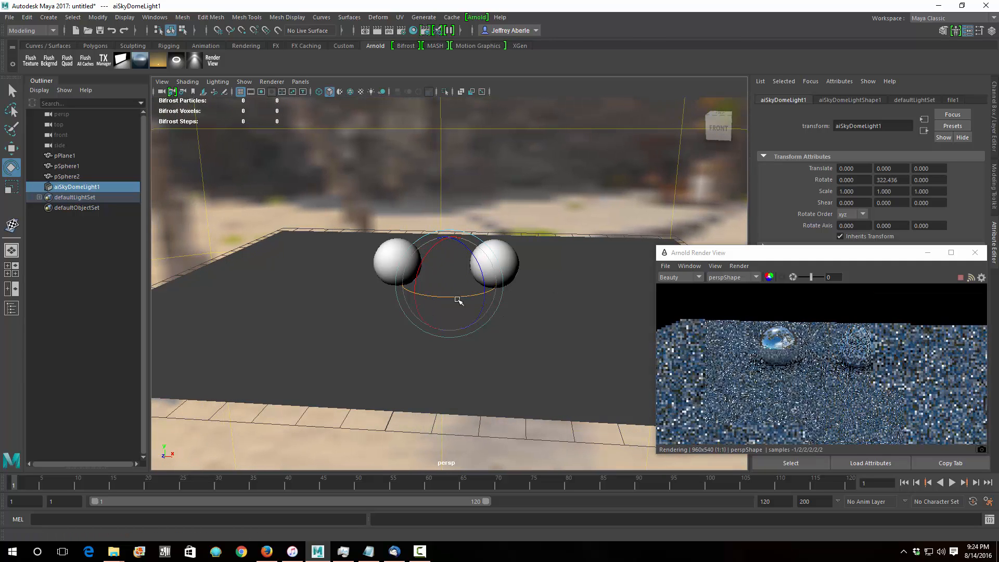
pyautogui.moveTo(449, 295); pyautogui.dragTo(461, 298)
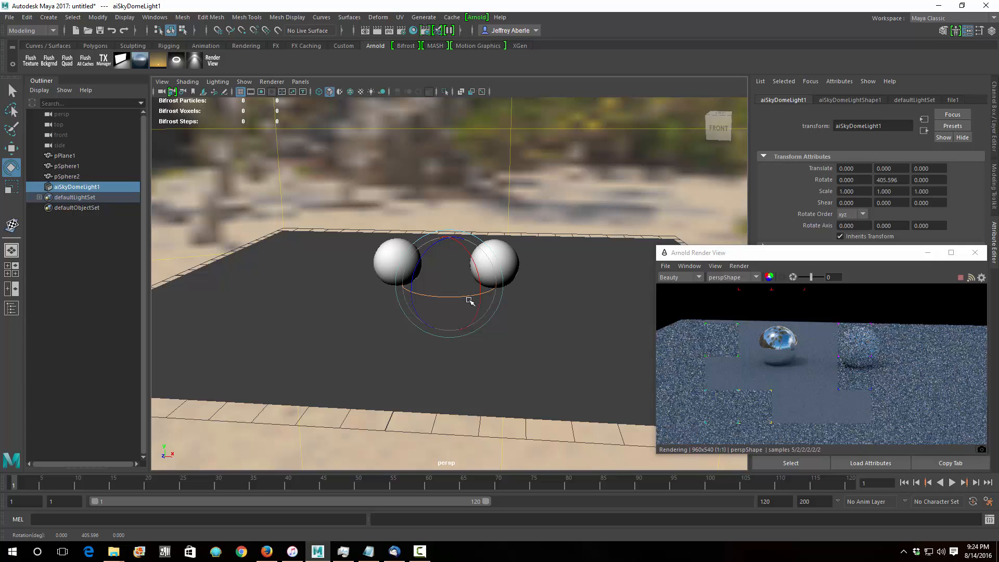
pyautogui.moveTo(445, 296); pyautogui.dragTo(401, 305)
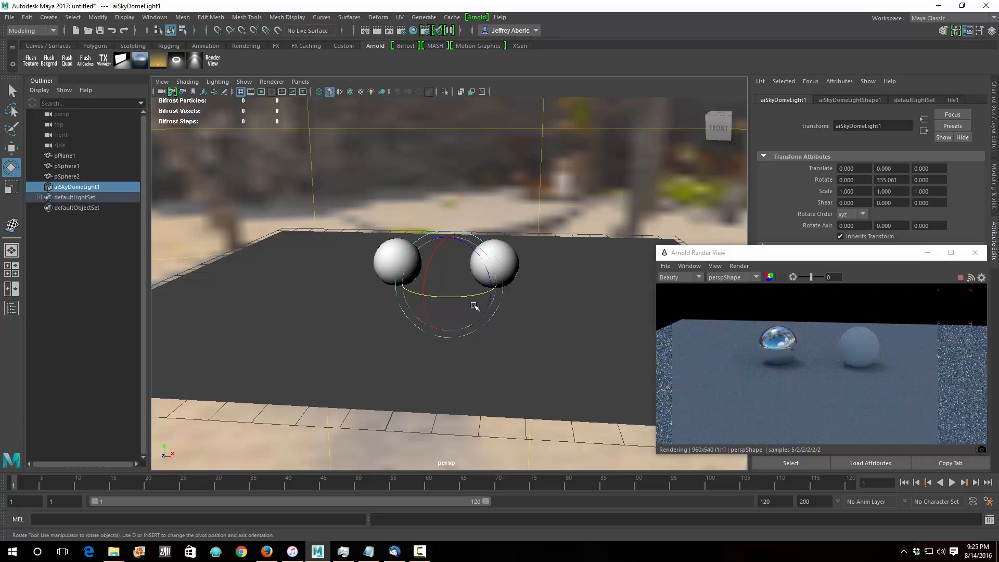
pyautogui.moveTo(476, 295)
pyautogui.mouseDown()
pyautogui.moveTo(368, 293)
pyautogui.moveTo(466, 298)
pyautogui.mouseUp()
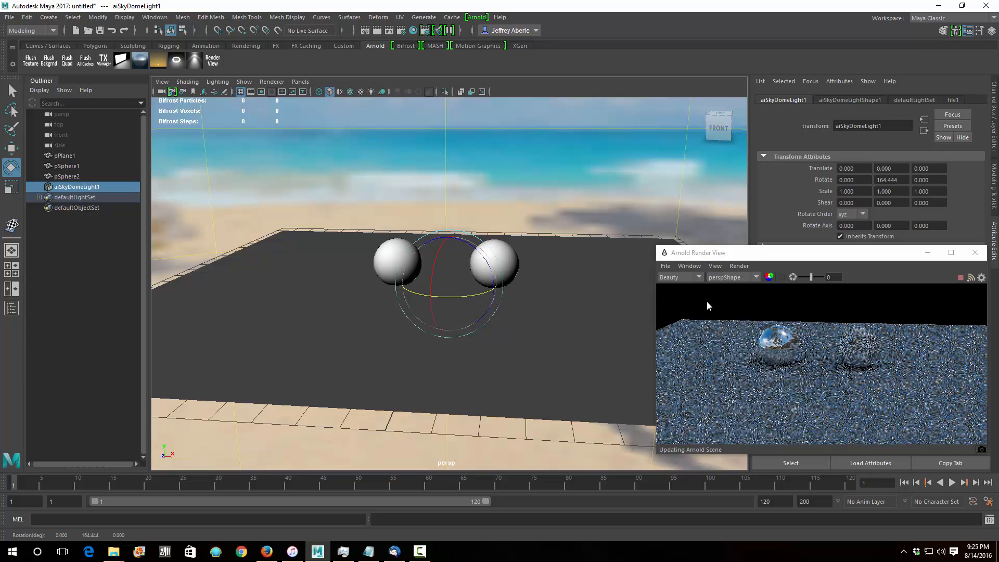
# Step: Stop and restart the Arnold render to refresh the spheres' lighting with the skydome's new rotation
pyautogui.click(738, 266)
pyautogui.click(740, 275)
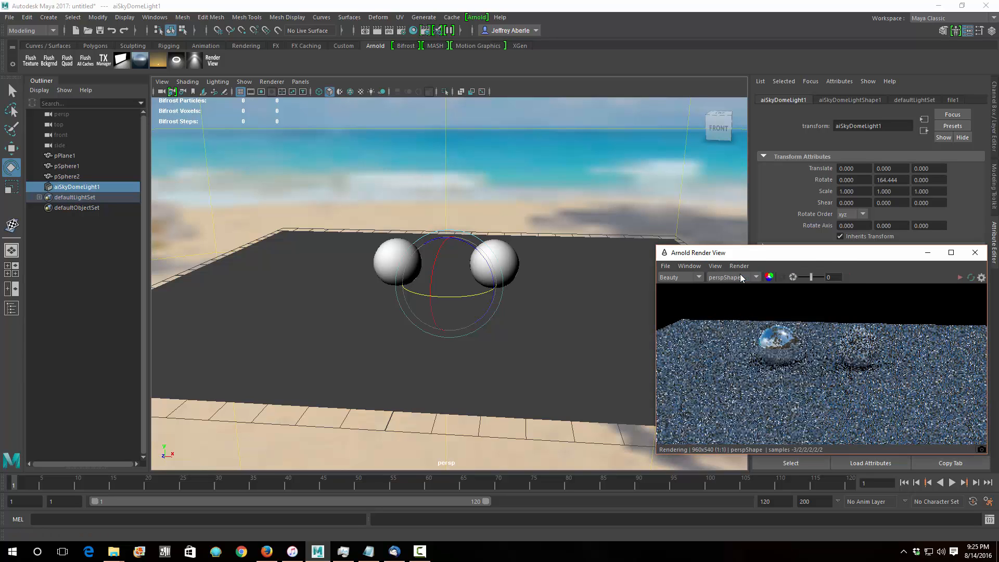
pyautogui.click(739, 266)
pyautogui.click(741, 275)
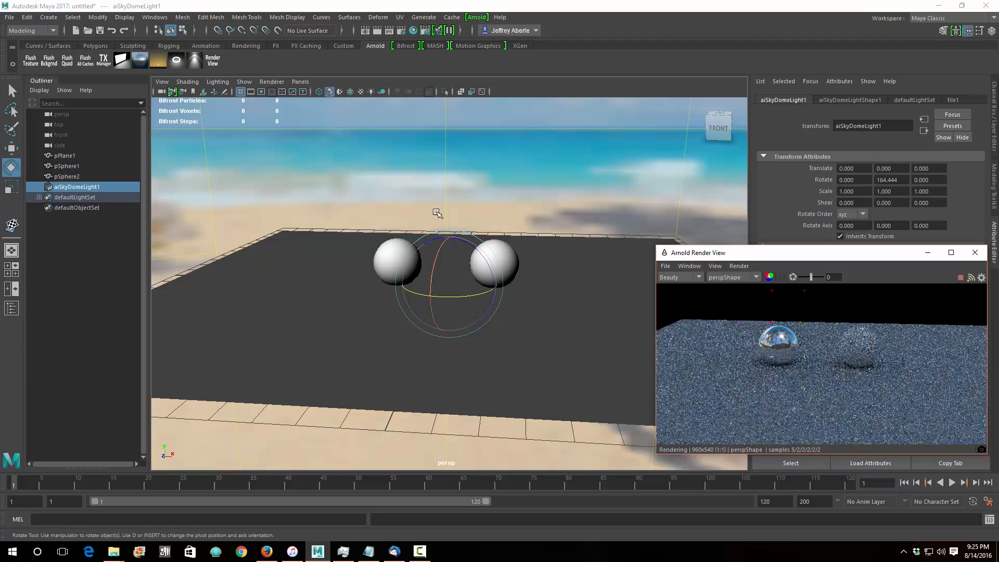
pyautogui.keyDown('alt'); pyautogui.moveTo(479, 306); pyautogui.dragTo(479, 308); pyautogui.keyUp('alt')
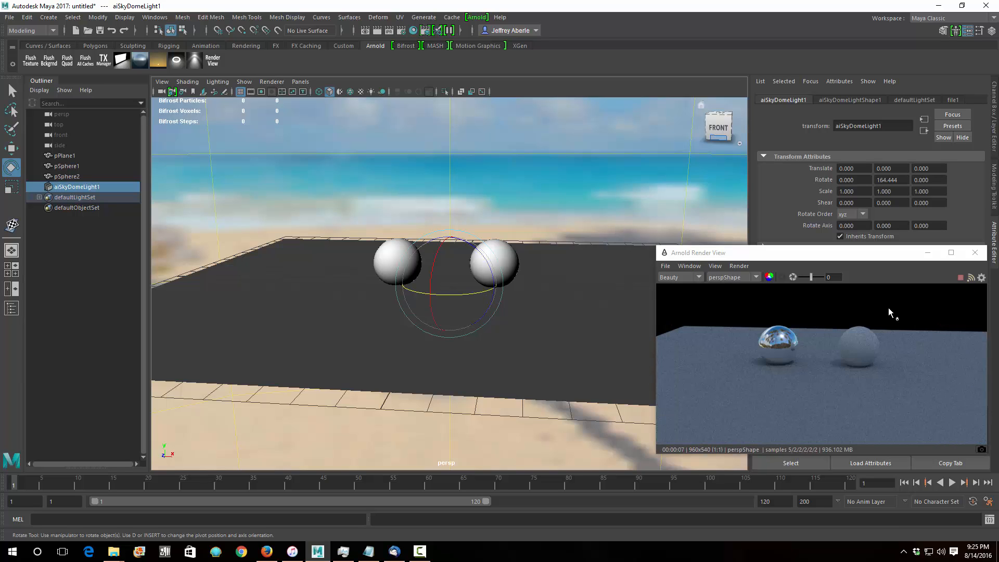
# Step: Open the render settings and create a Sky shader as the Background in the Arnold renderer's Environment section
pyautogui.moveTo(881, 252); pyautogui.dragTo(878, 258)
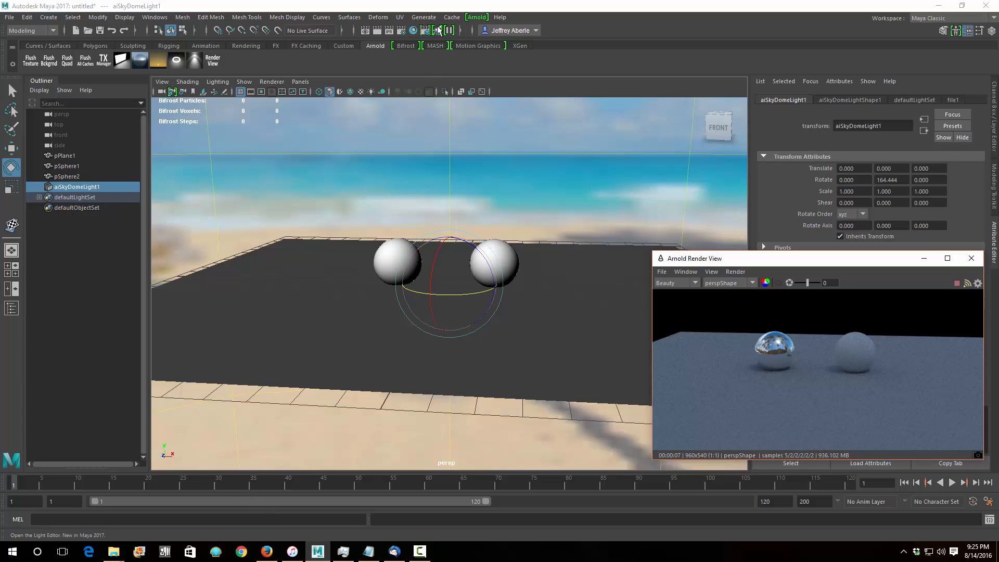
pyautogui.click(401, 31)
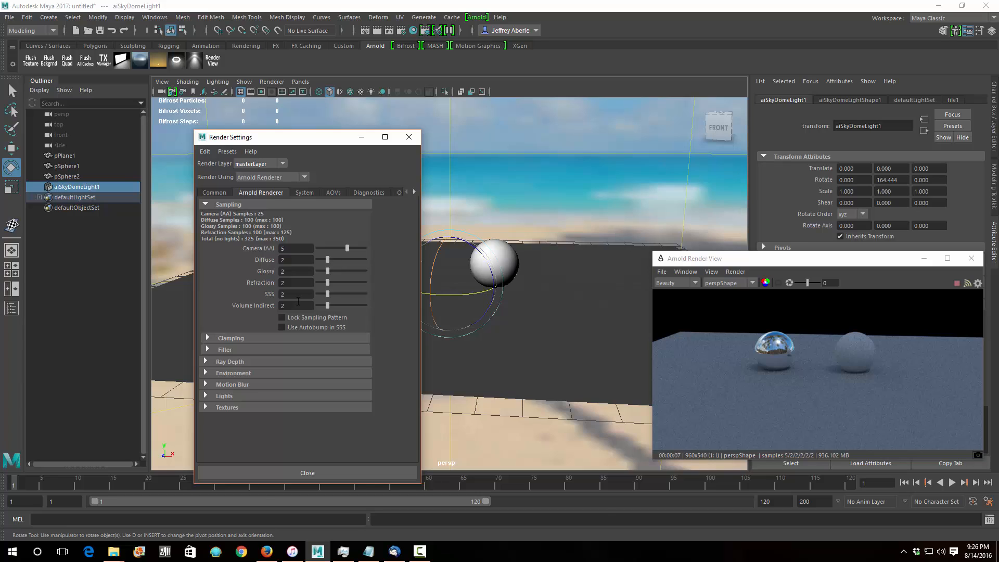
pyautogui.click(237, 373)
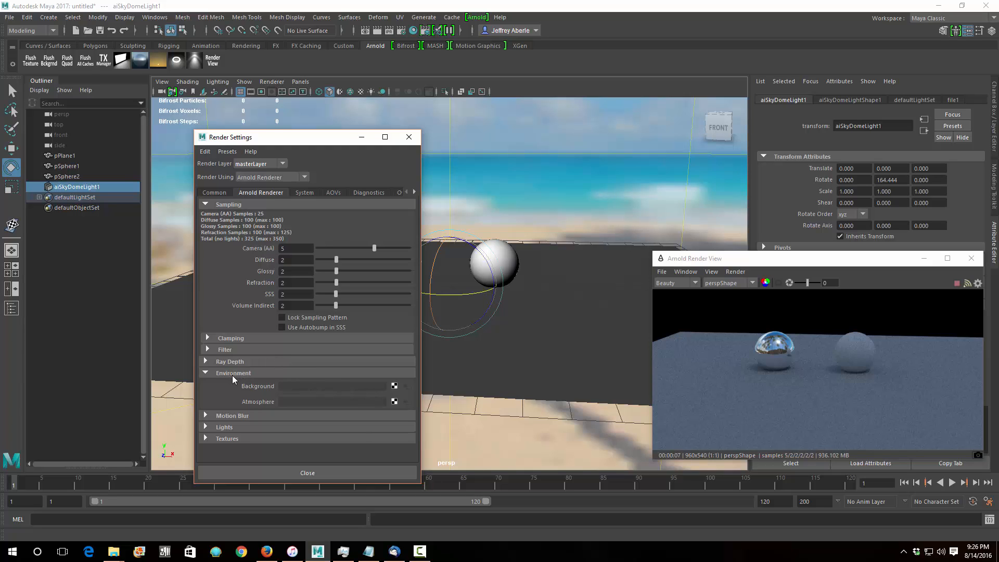
pyautogui.rightClick(394, 388)
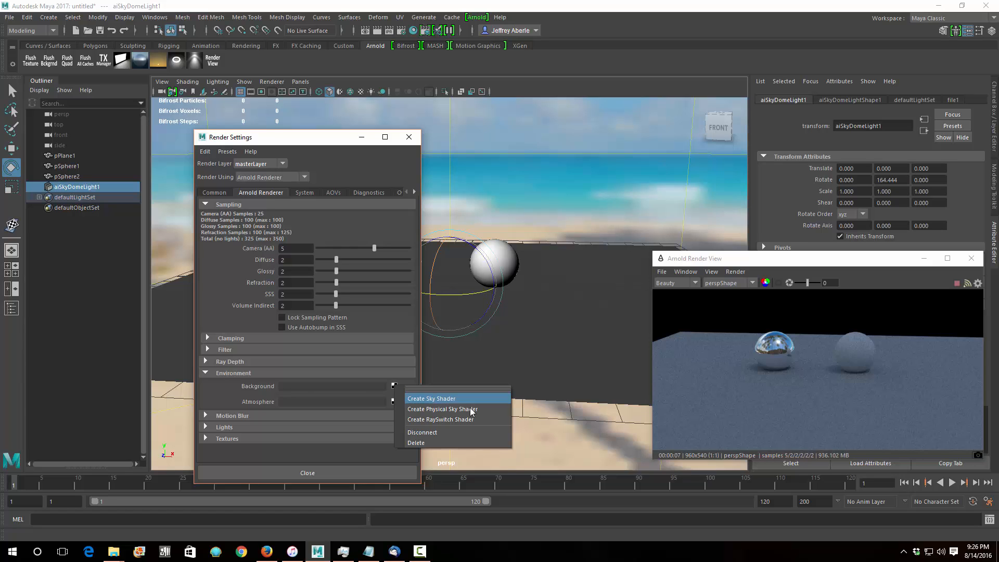
pyautogui.click(441, 399)
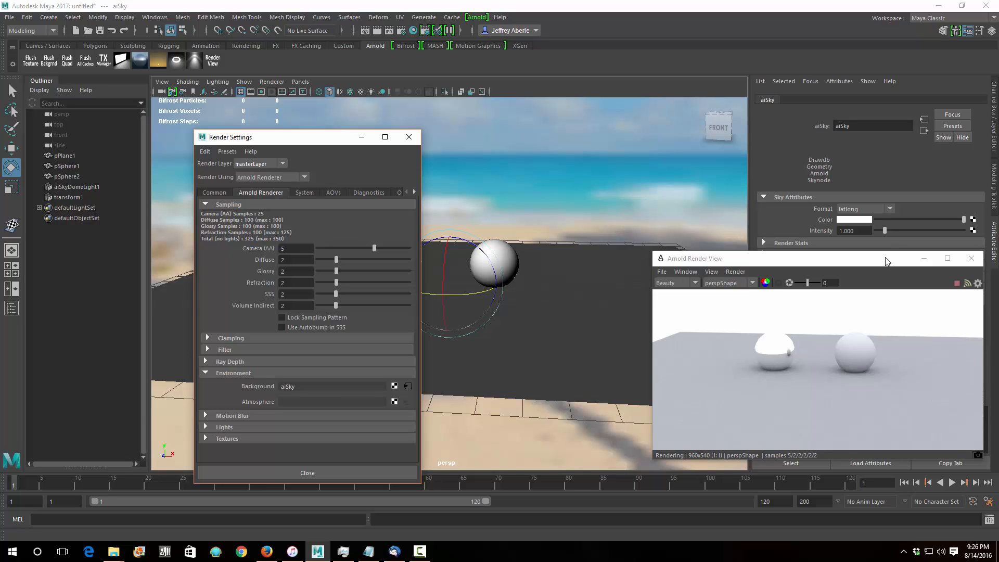
# Step: Connect a File texture to the aiSky Color and load Tropical_Beach_3k.hdr as its image
pyautogui.moveTo(886, 262); pyautogui.dragTo(831, 326)
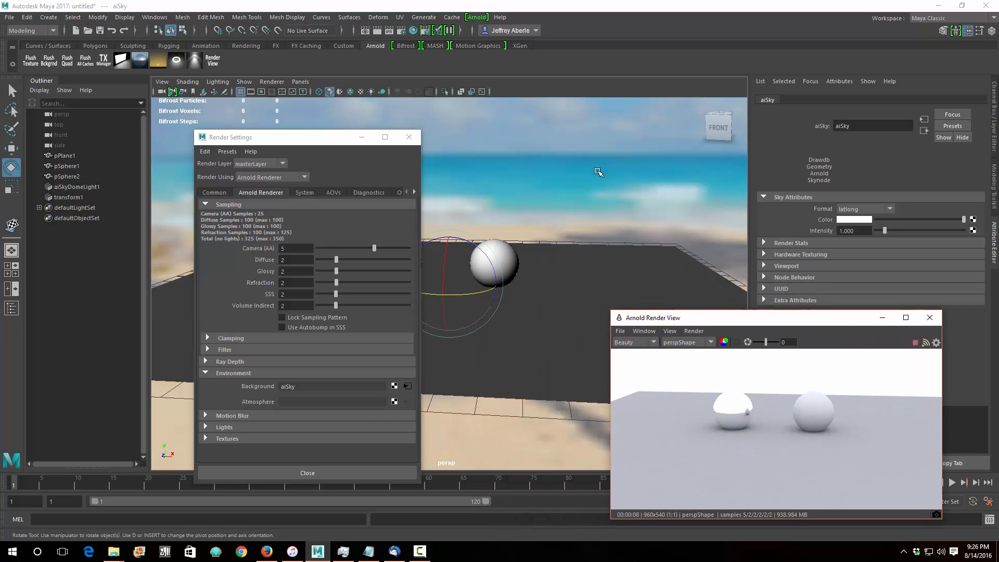
pyautogui.click(972, 220)
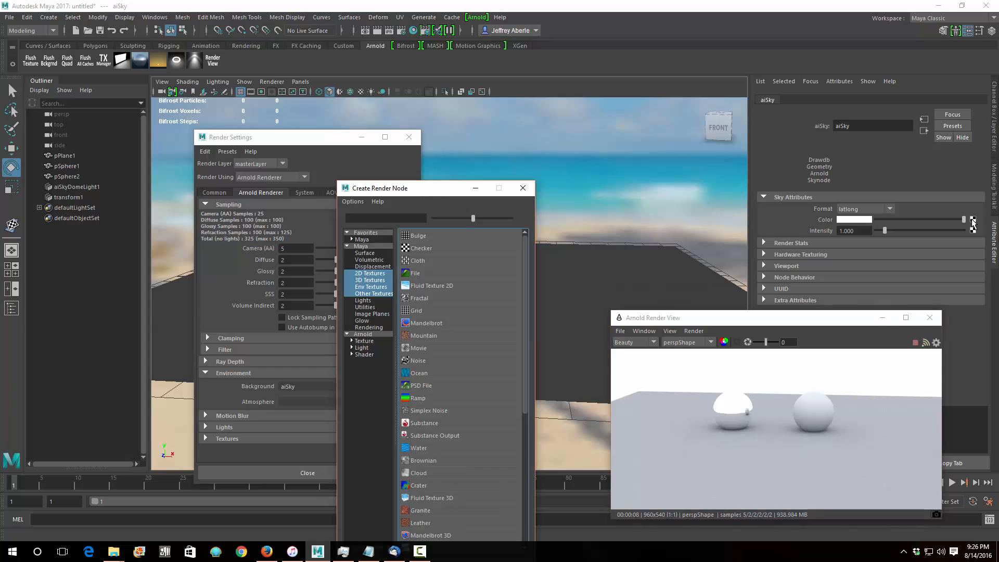
pyautogui.click(417, 274)
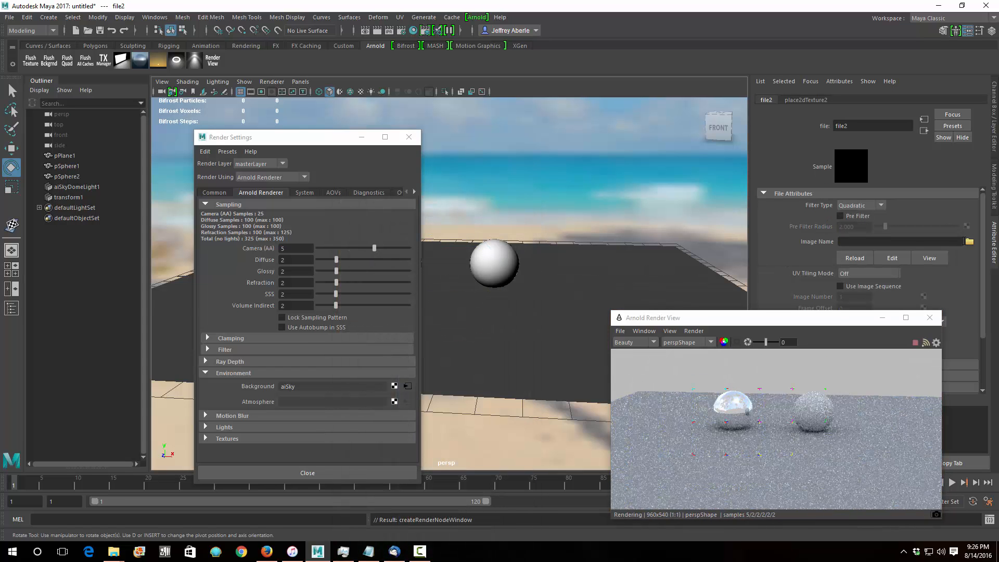
pyautogui.click(969, 242)
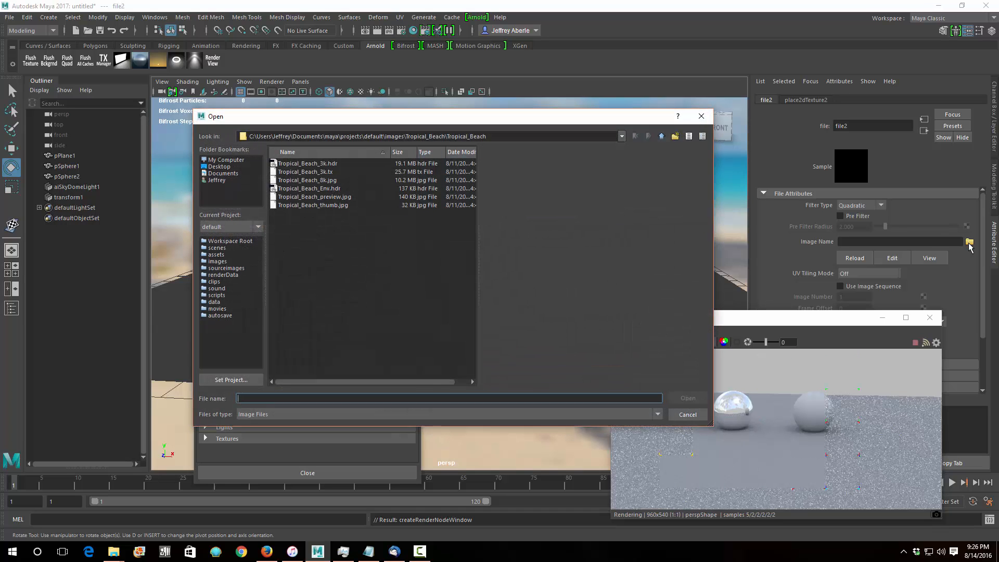
pyautogui.click(336, 164)
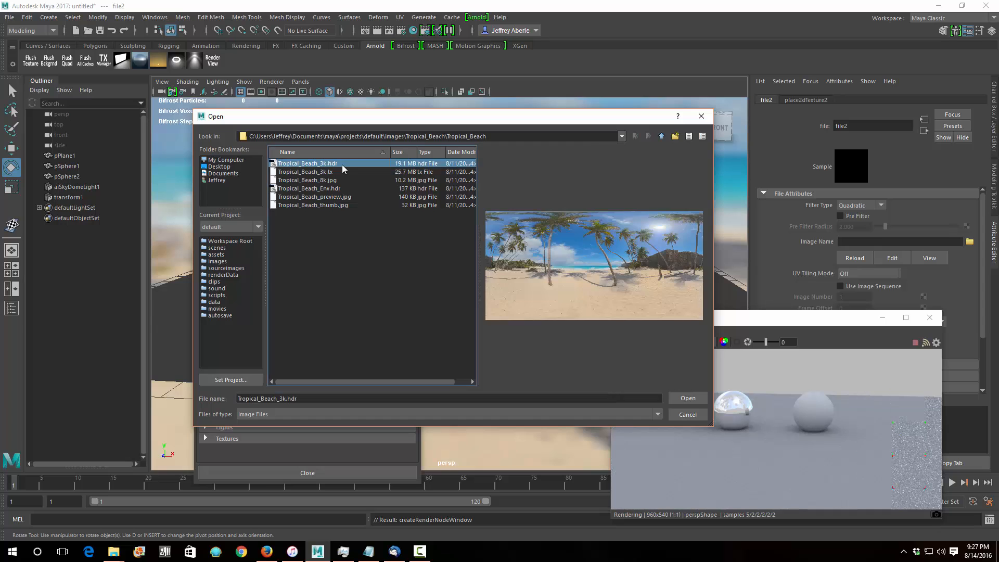
pyautogui.click(685, 396)
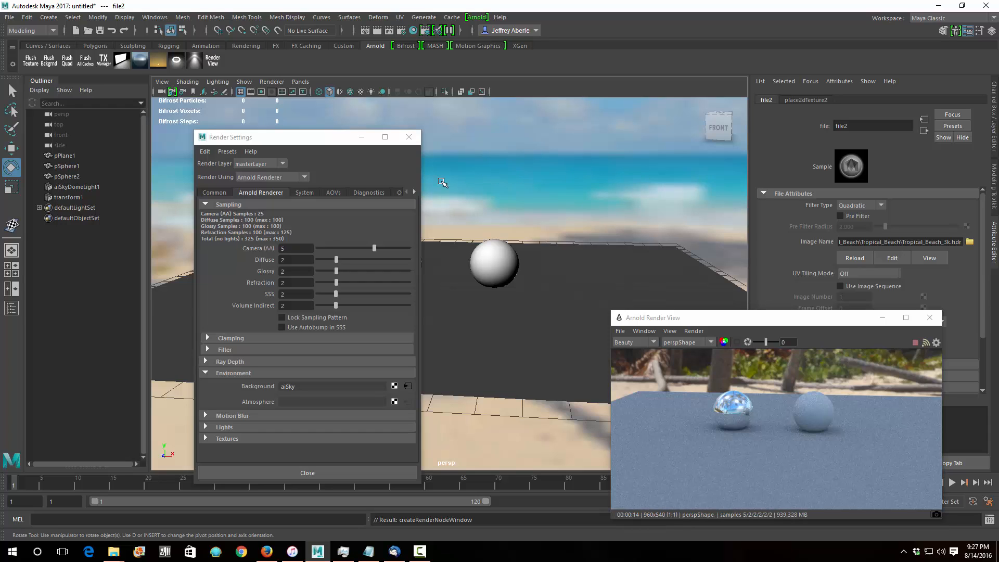
# Step: Select transform1 in the Outliner and show its aiSky attributes, with the render window moved clear of the Attribute Editor
pyautogui.click(39, 208)
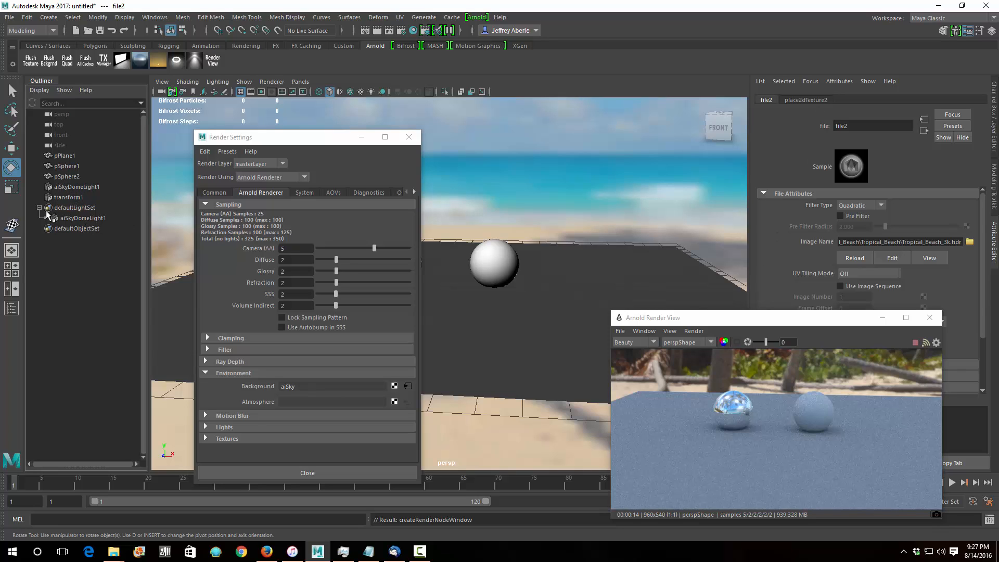
pyautogui.click(66, 198)
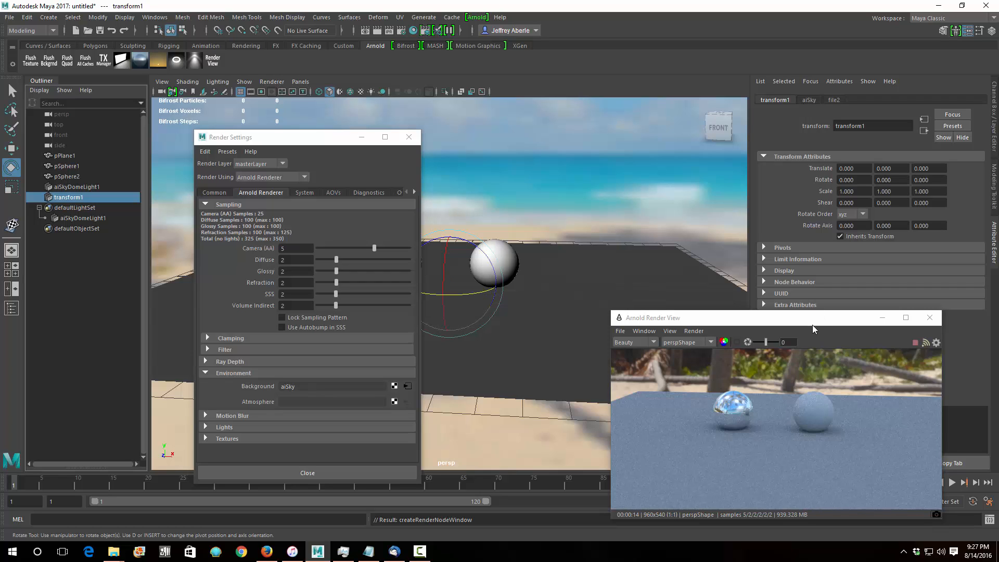
pyautogui.moveTo(813, 326); pyautogui.dragTo(813, 369)
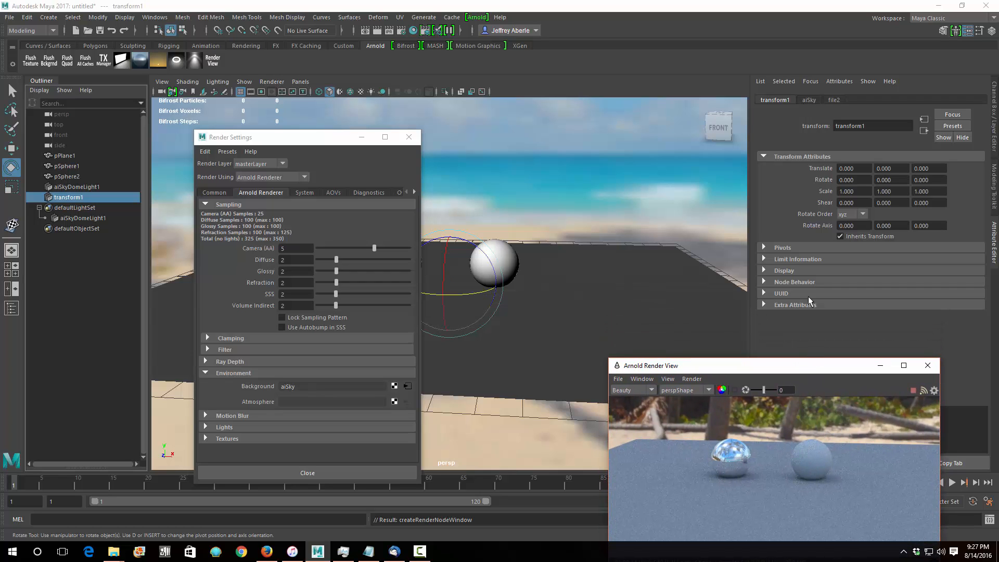
pyautogui.click(808, 100)
pyautogui.moveTo(842, 370); pyautogui.dragTo(544, 268)
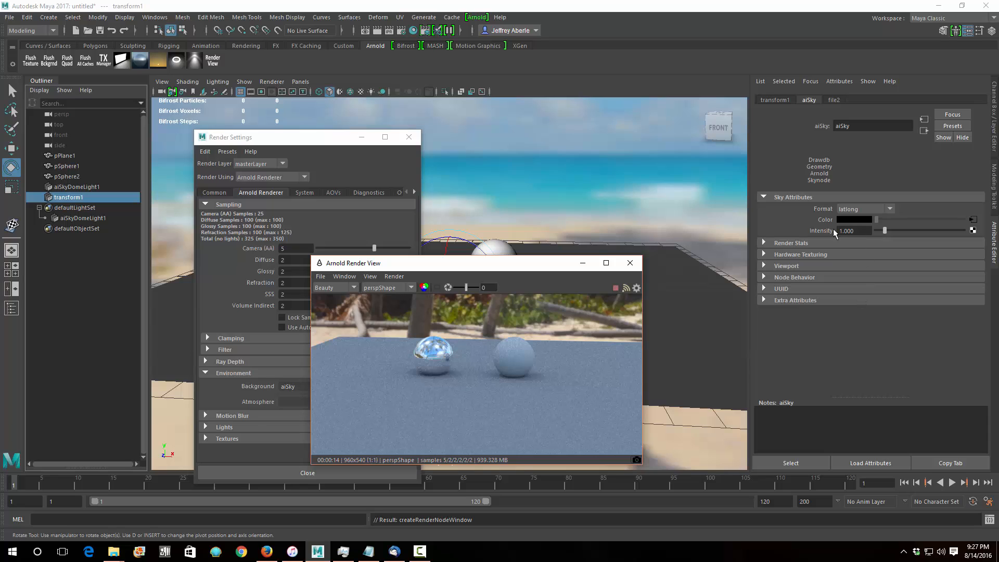
# Step: Examine the file2 texture's Arnold settings and the attributes of aiSky and transform1
pyautogui.click(834, 99)
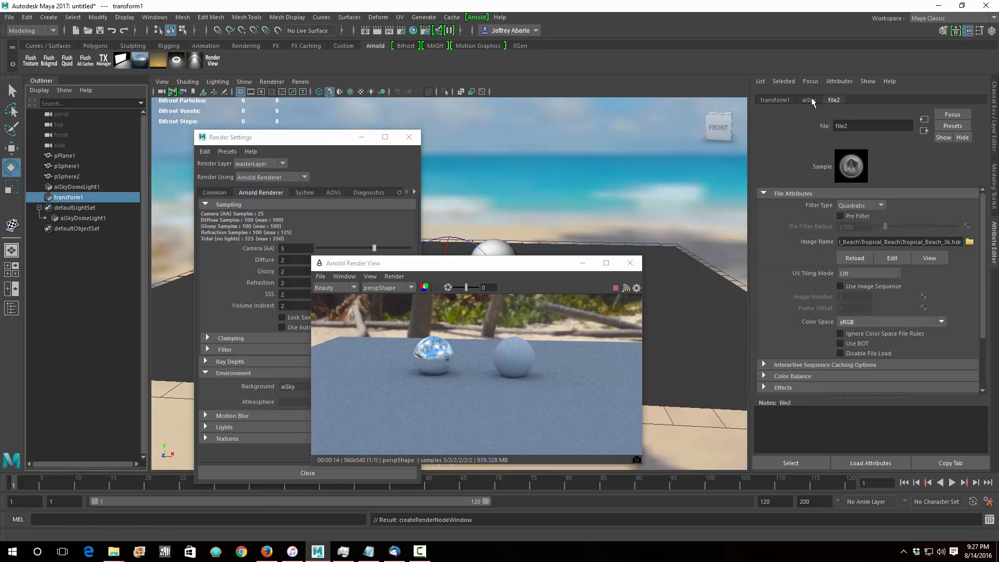
pyautogui.scroll(-3, 802, 232)
pyautogui.click(814, 341)
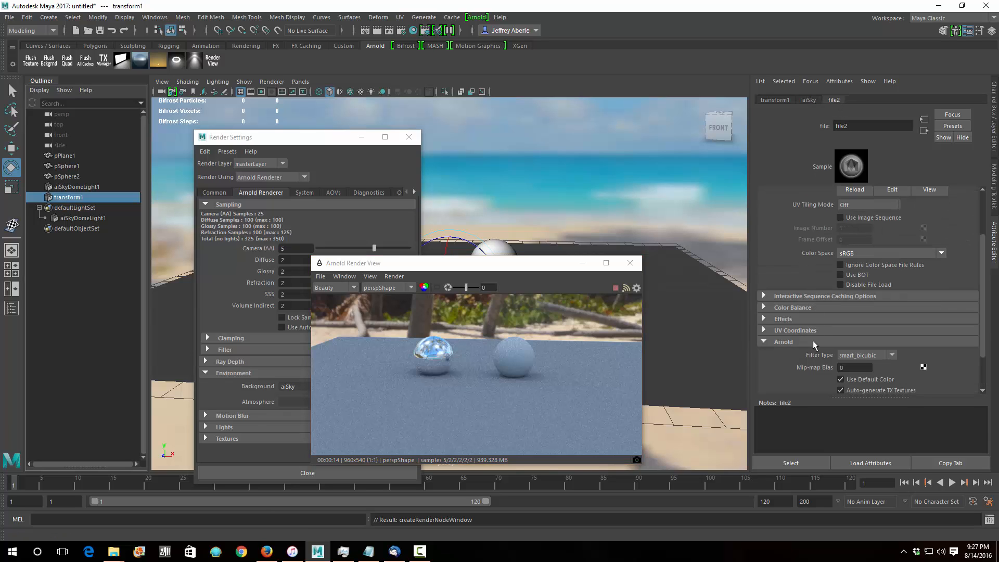
pyautogui.scroll(5, 812, 339)
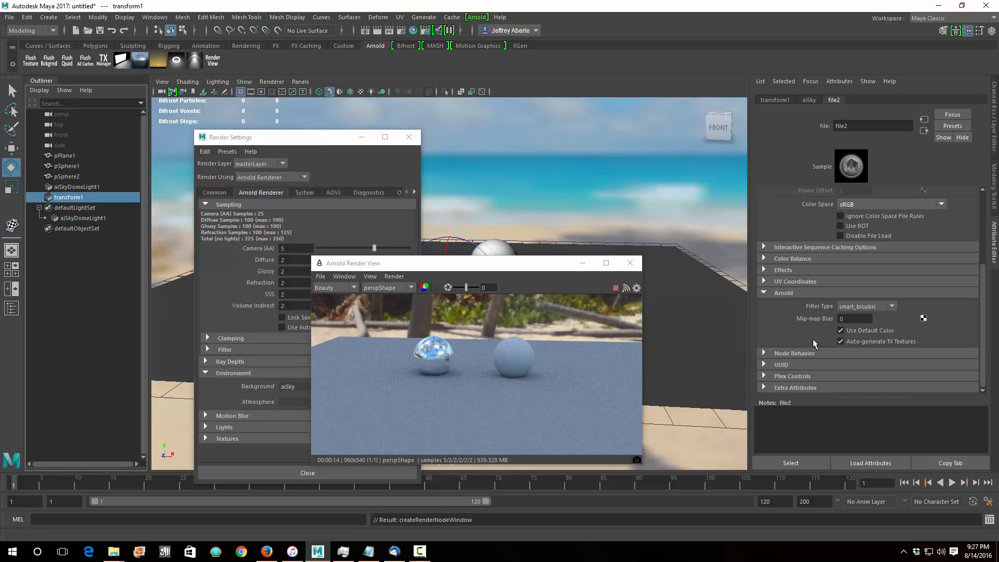
pyautogui.click(810, 99)
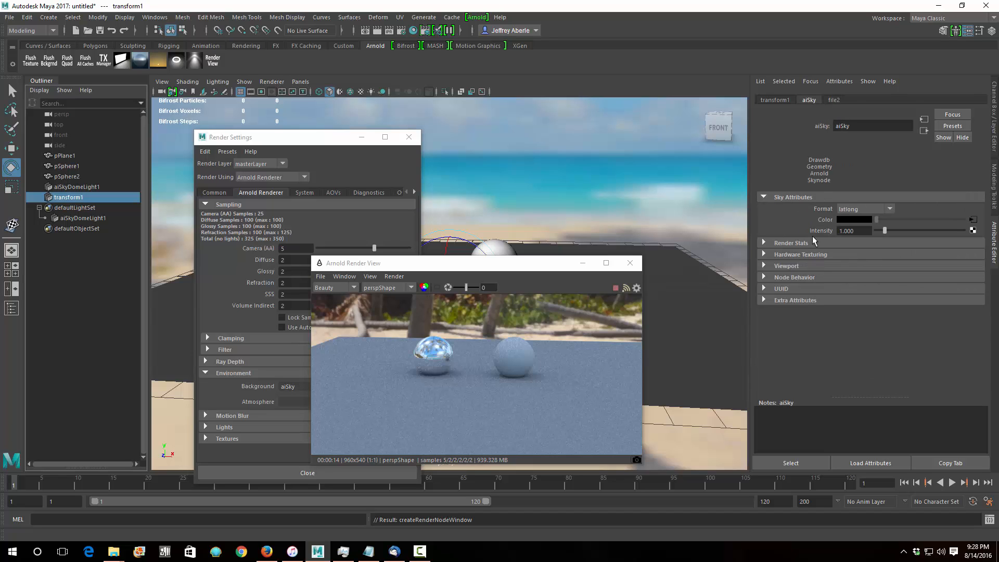
pyautogui.click(774, 101)
pyautogui.click(807, 100)
pyautogui.click(420, 551)
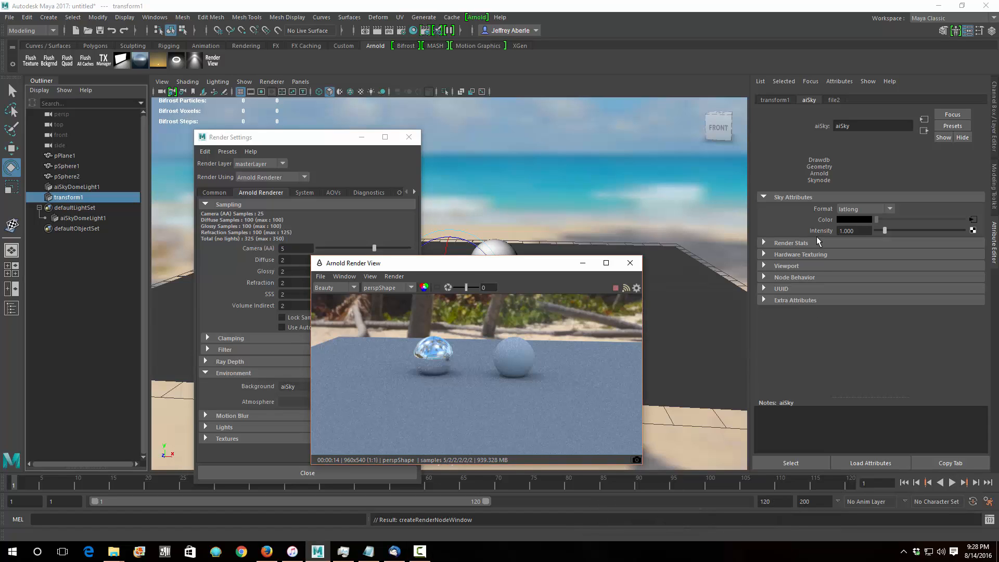
# Step: Turn off Visible in Diffuse and Visible in Glossy in the aiSky Render Stats
pyautogui.click(799, 244)
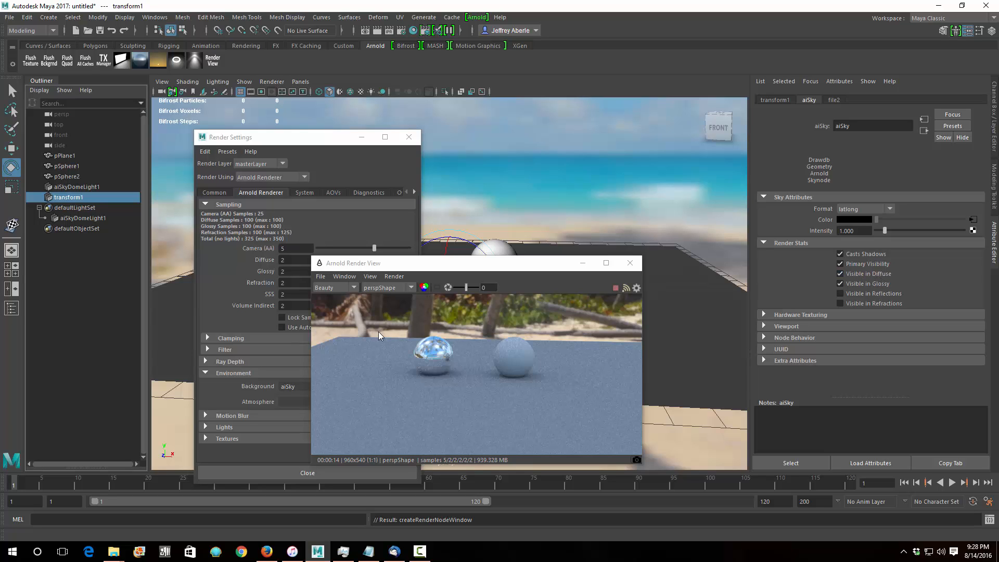
pyautogui.click(839, 274)
pyautogui.click(839, 284)
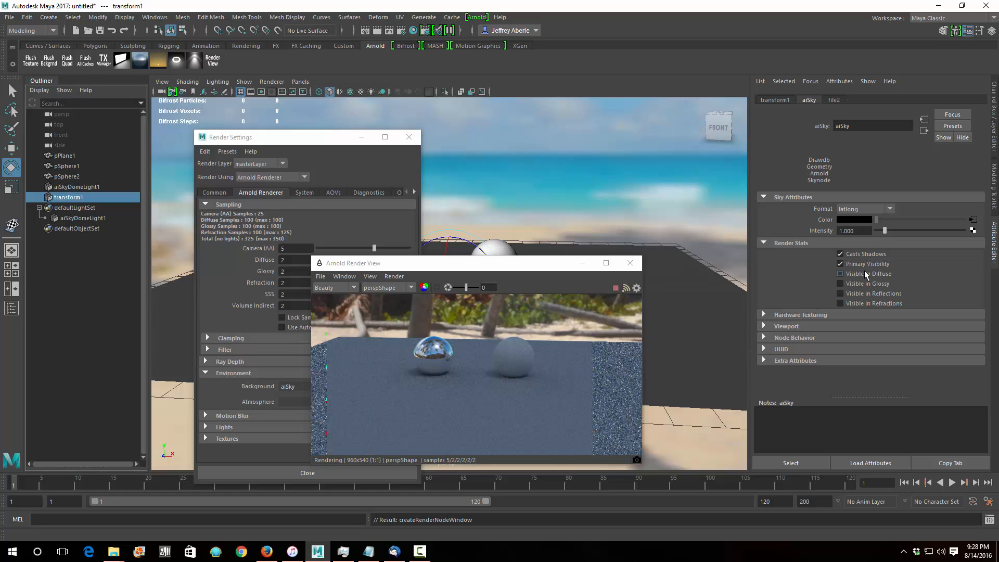
# Step: Switch aiSky's Visible in Diffuse and Visible in Glossy on and off again, one after the other, to compare the render
pyautogui.click(839, 273)
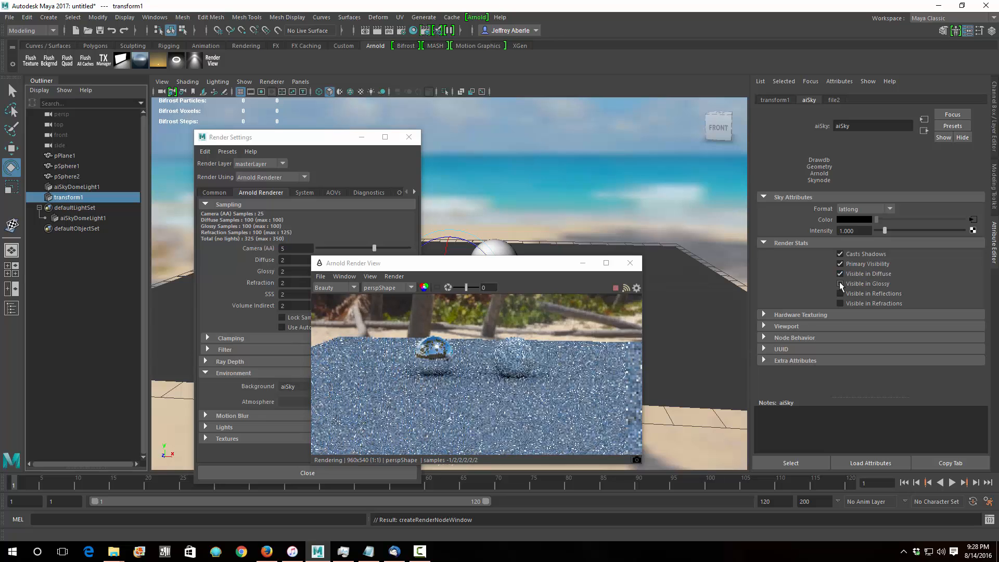
pyautogui.click(839, 273)
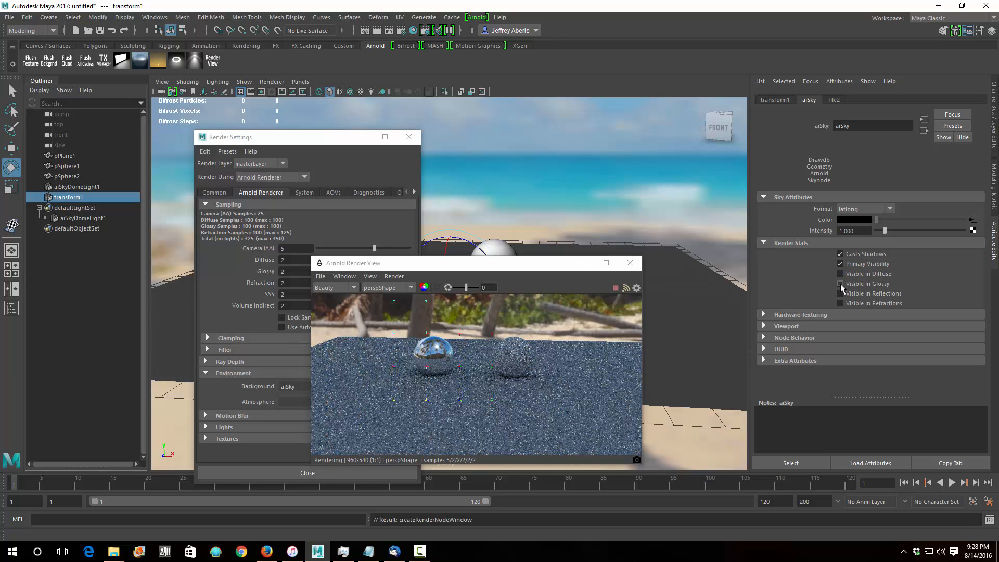
pyautogui.click(840, 284)
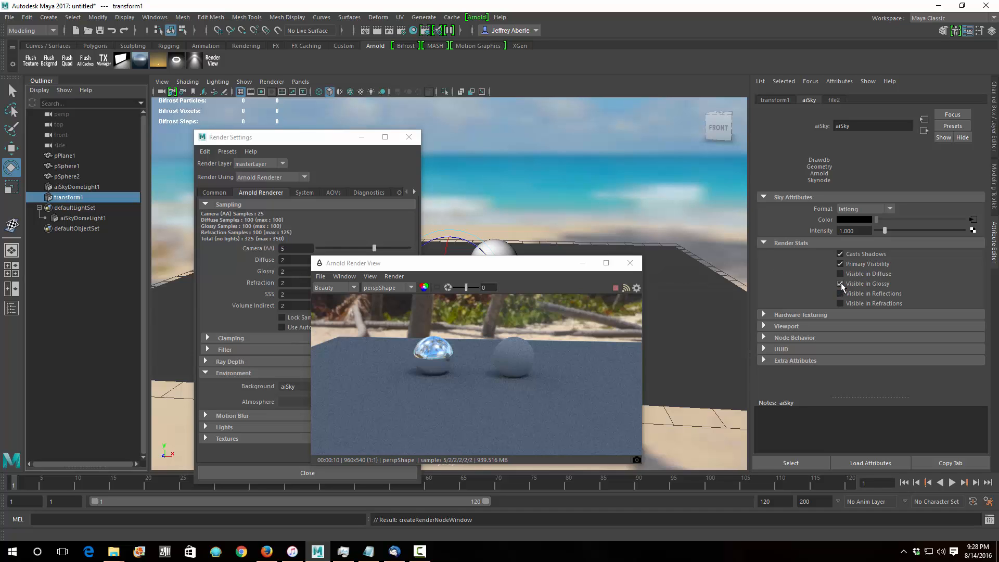
pyautogui.click(840, 284)
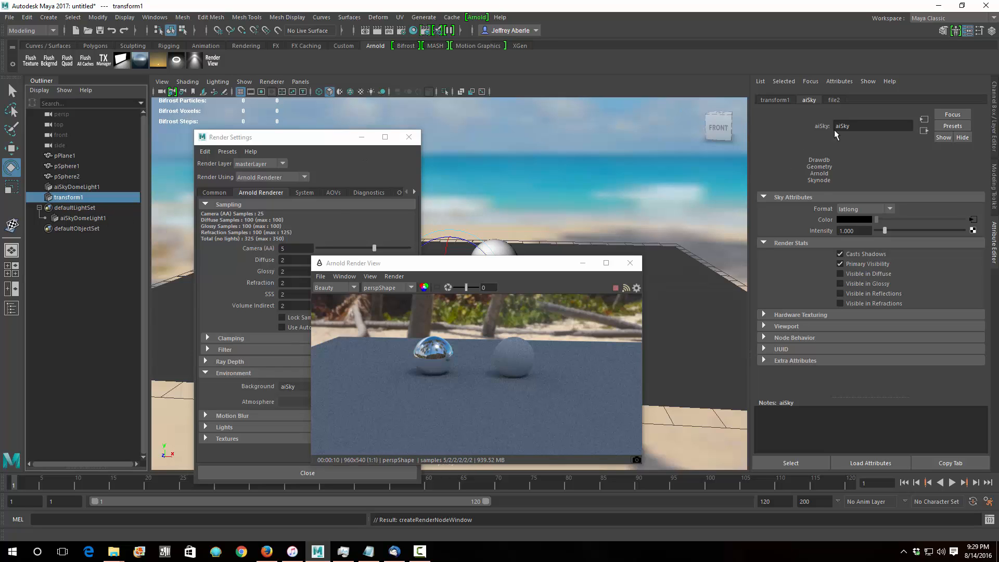
# Step: Set the Y rotation of aiSkyDomeLight1 to 164
pyautogui.click(772, 100)
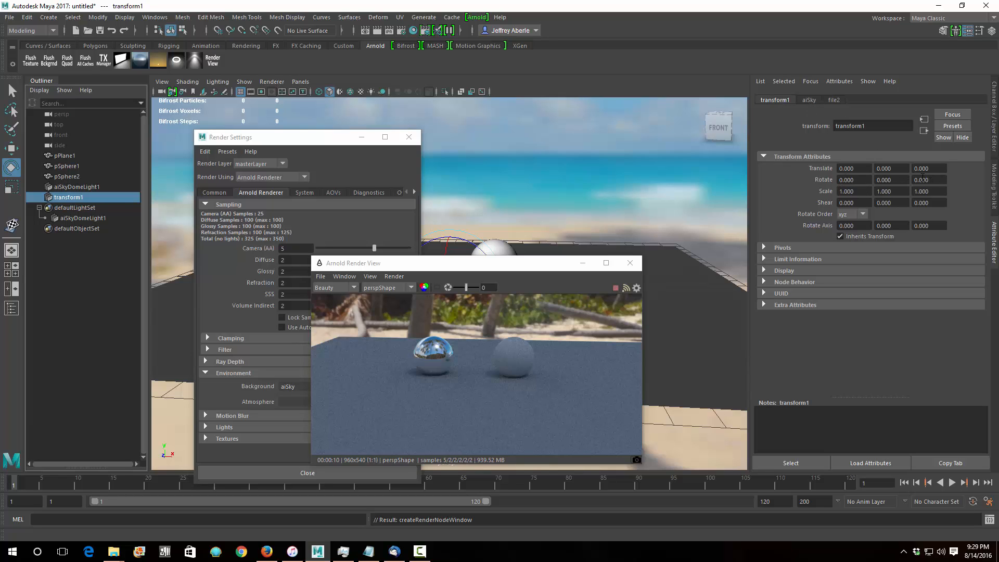
pyautogui.click(77, 218)
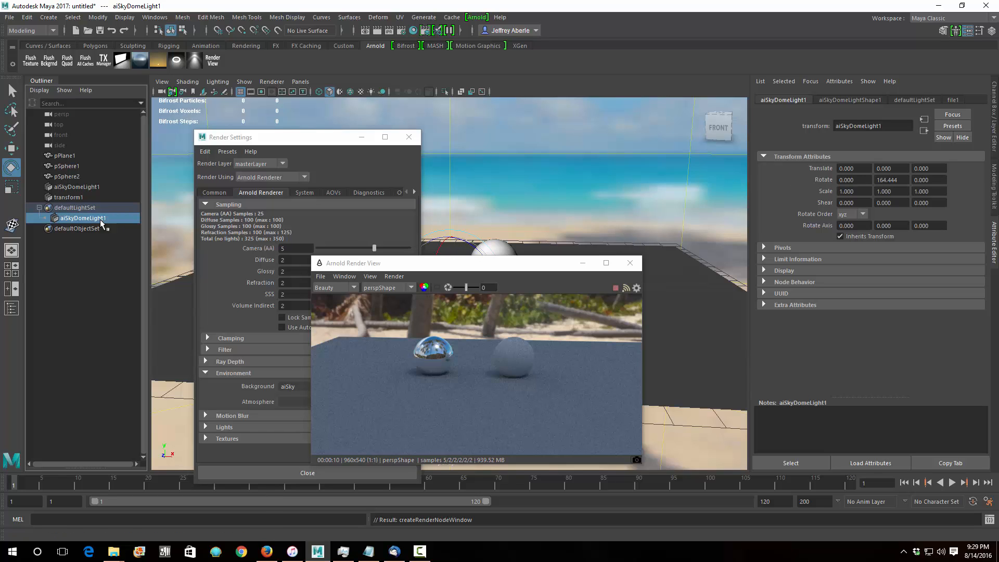
pyautogui.click(16, 166)
pyautogui.press('Tab')
pyautogui.write('164')
pyautogui.press('Return')
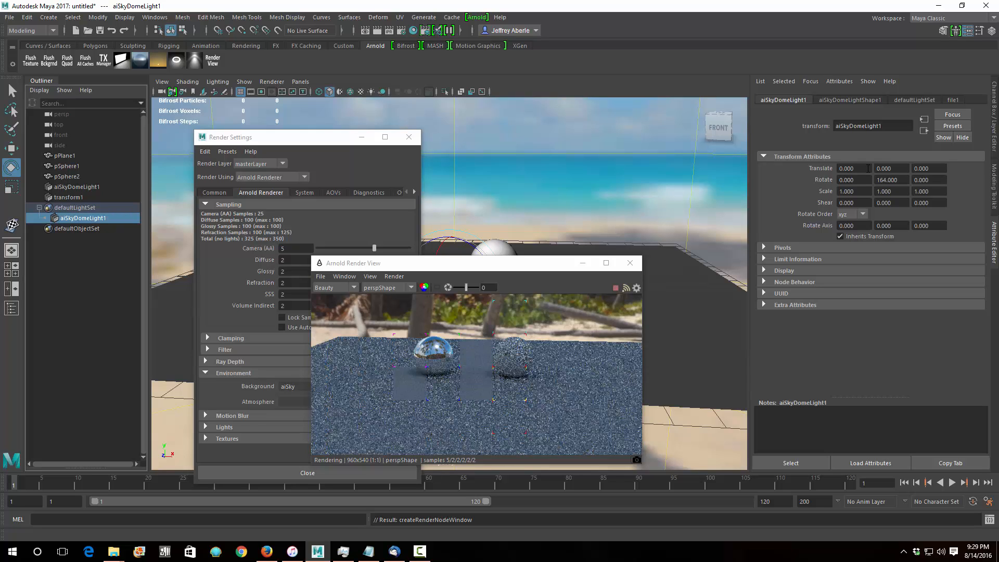
# Step: Set the Y rotation of transform1 to 164 so the aiSky background matches the skydome light
pyautogui.click(68, 201)
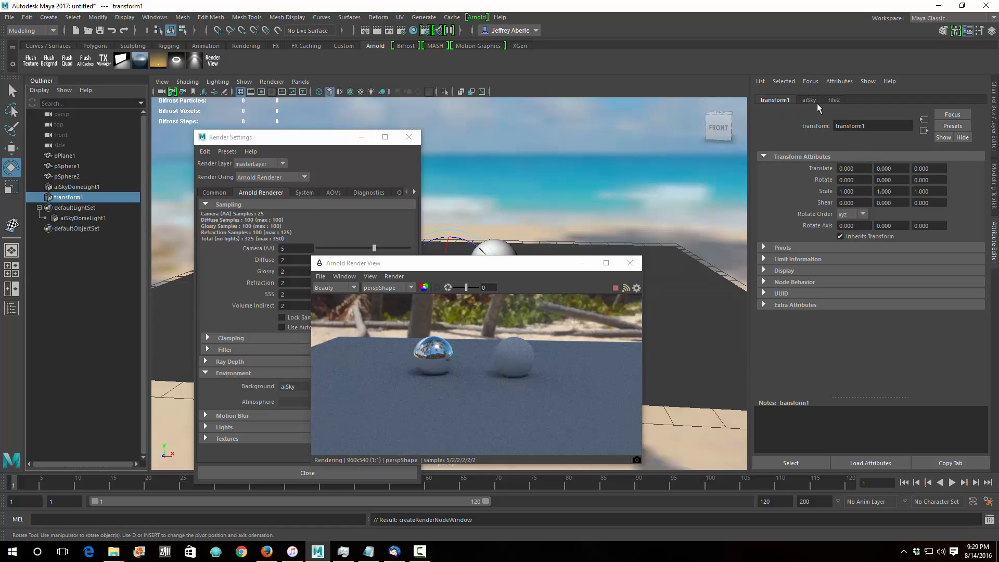
pyautogui.click(809, 100)
pyautogui.click(774, 100)
pyautogui.click(86, 219)
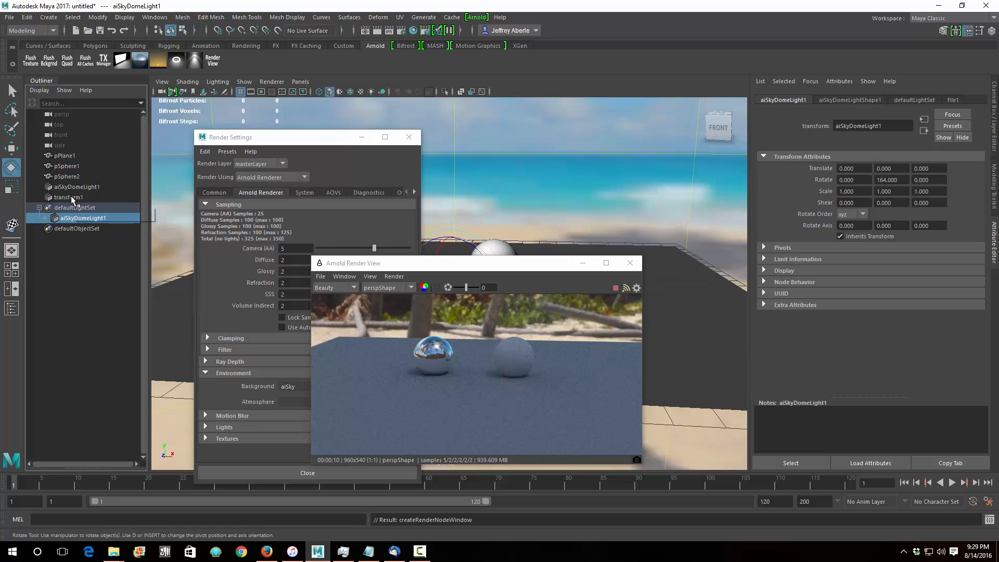
pyautogui.click(71, 198)
pyautogui.click(906, 180)
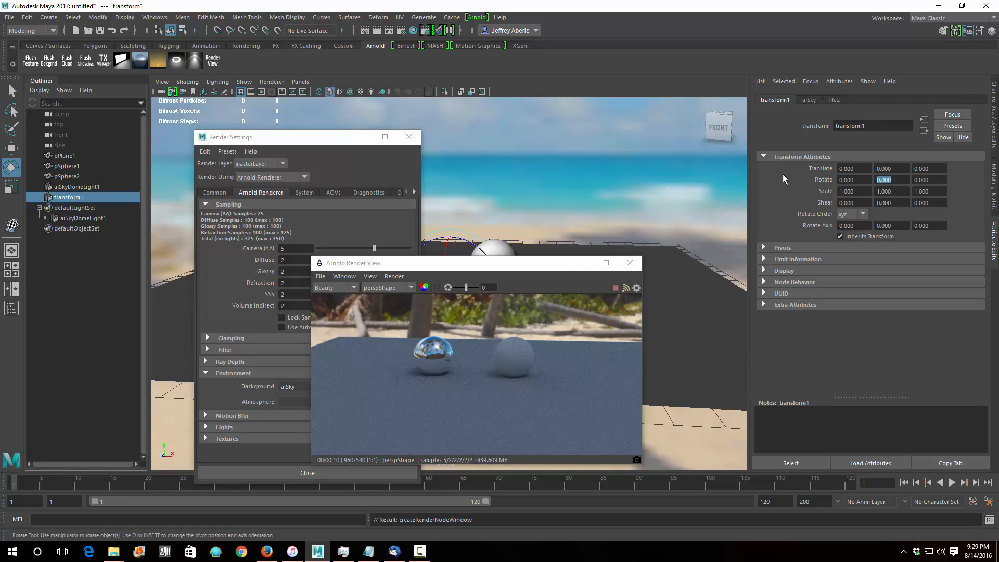
pyautogui.write('164')
pyautogui.press('Return')
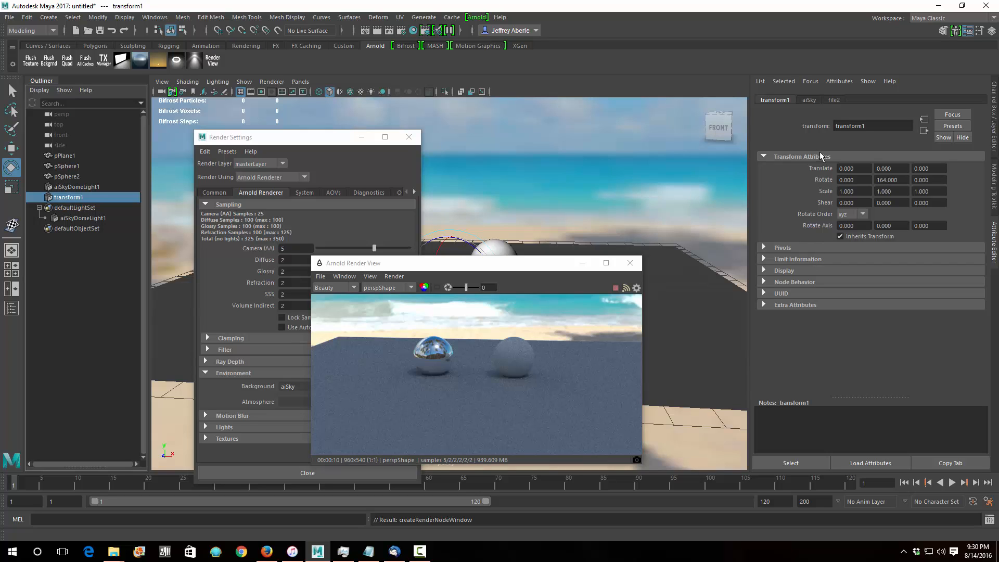
# Step: Switch aiSky's Visible in Glossy and Visible in Diffuse on, then off again, to compare their effect on the spheres
pyautogui.click(809, 100)
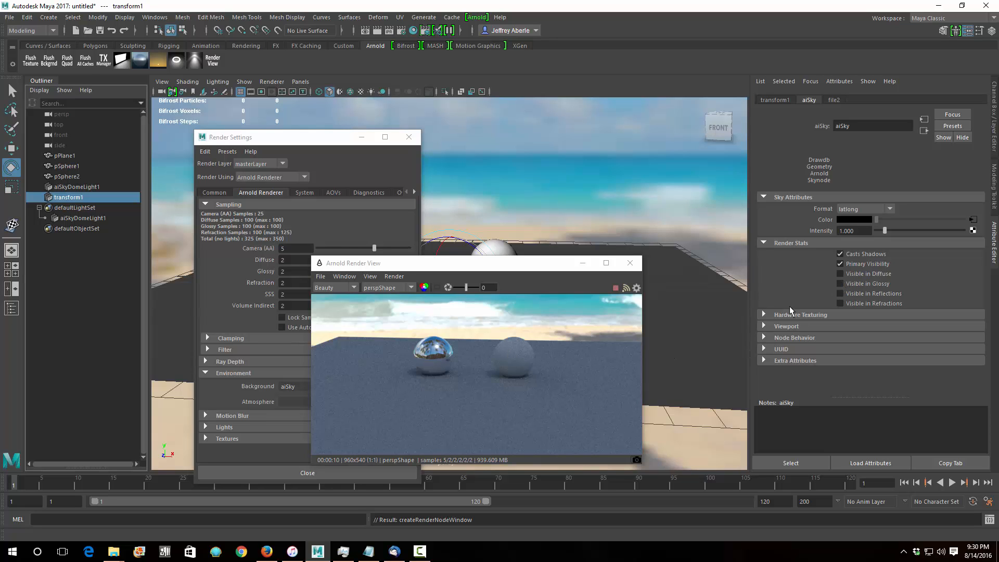
pyautogui.click(840, 284)
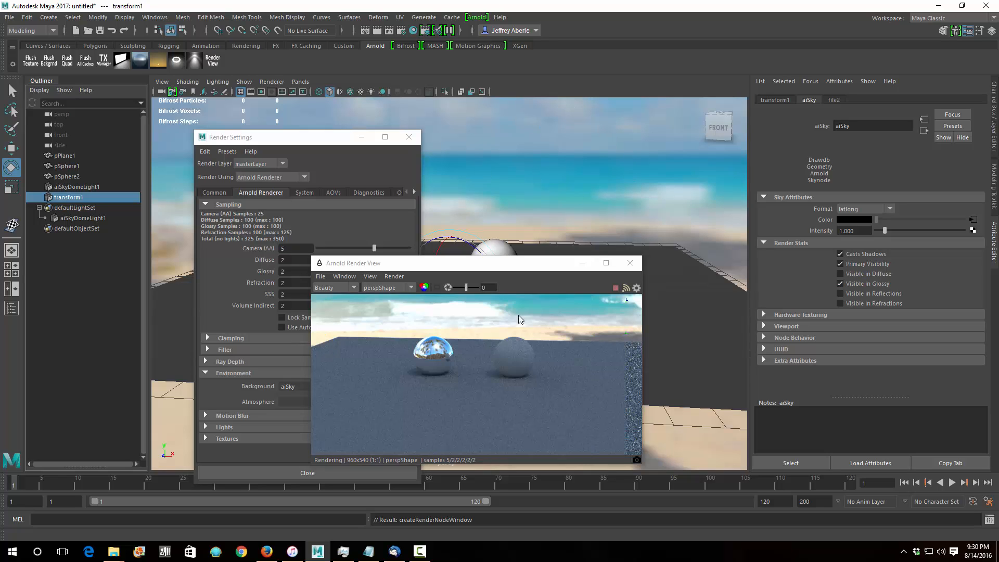
pyautogui.click(850, 273)
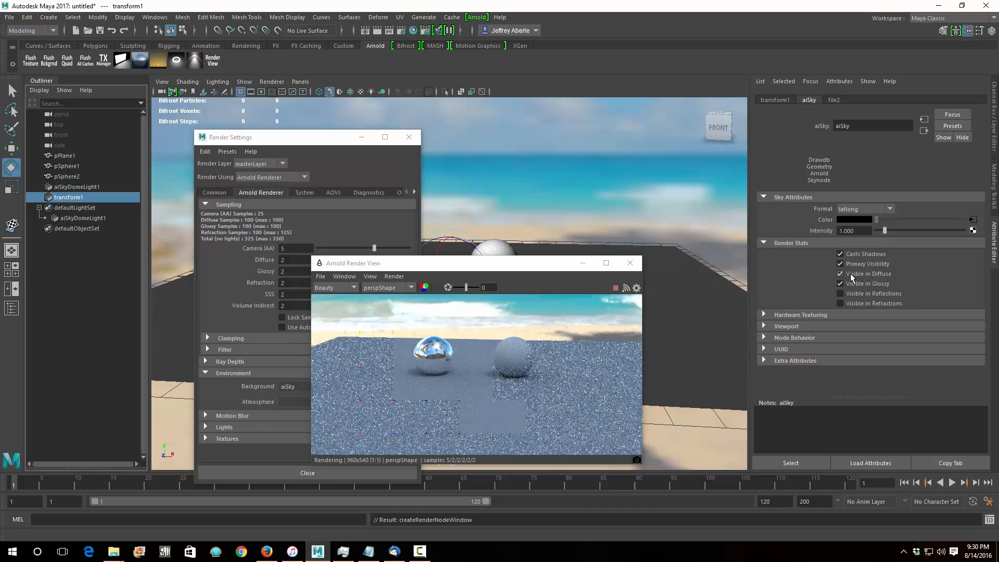
pyautogui.click(850, 273)
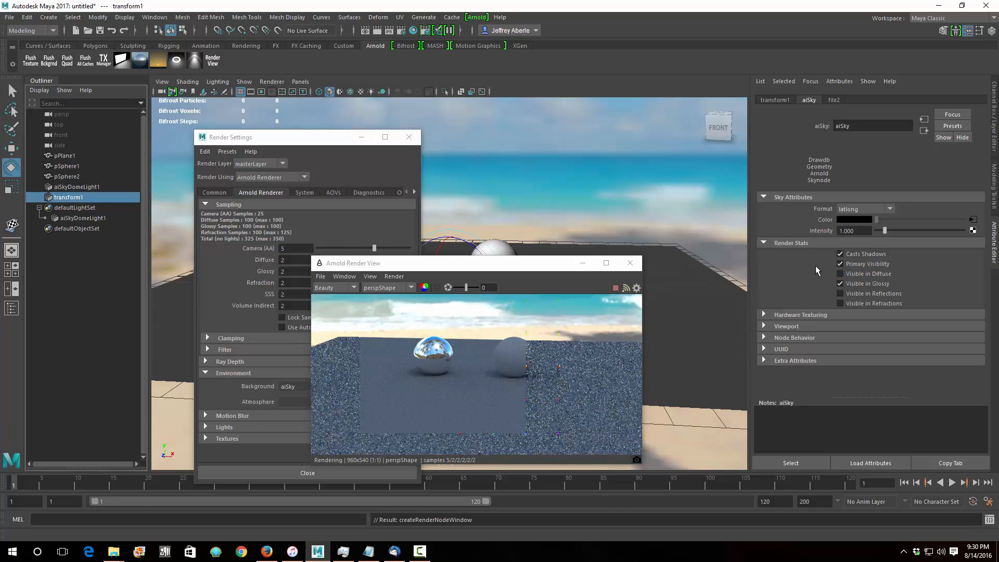
pyautogui.click(839, 274)
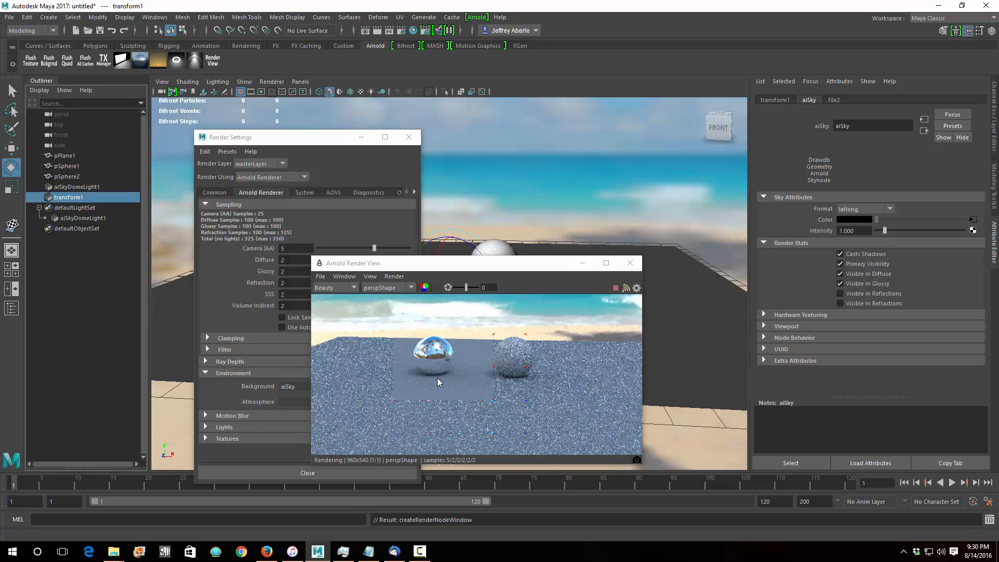
pyautogui.click(840, 274)
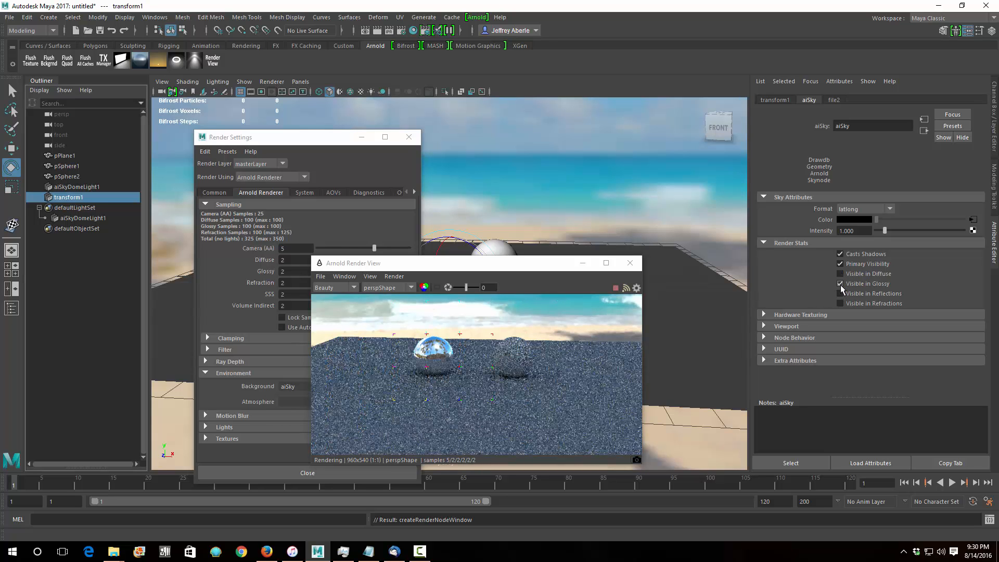
pyautogui.click(840, 284)
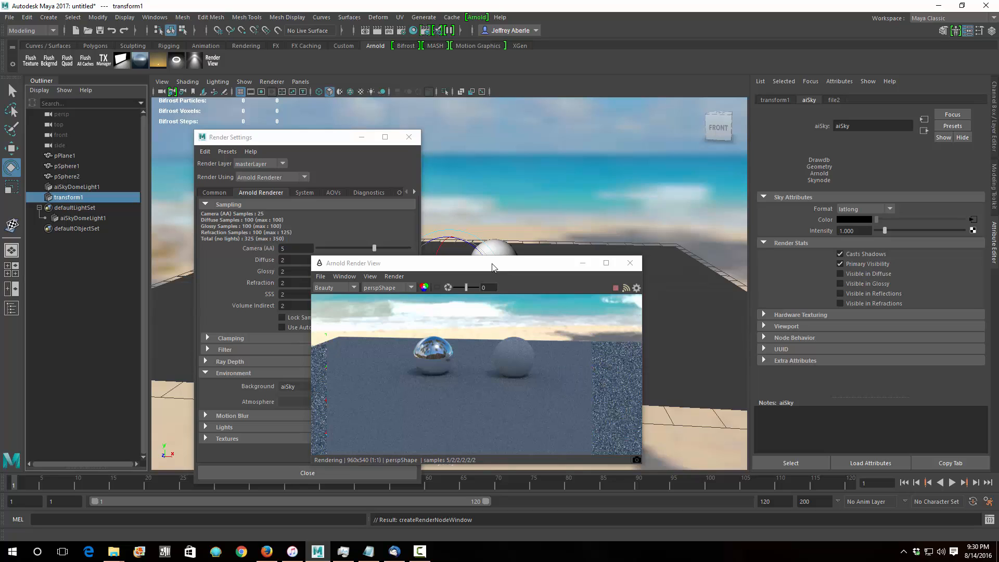
# Step: Reselect transform1 and arrange the Arnold Render View and Render Settings windows side by side, clear of the aiSky attributes
pyautogui.click(73, 187)
pyautogui.click(74, 197)
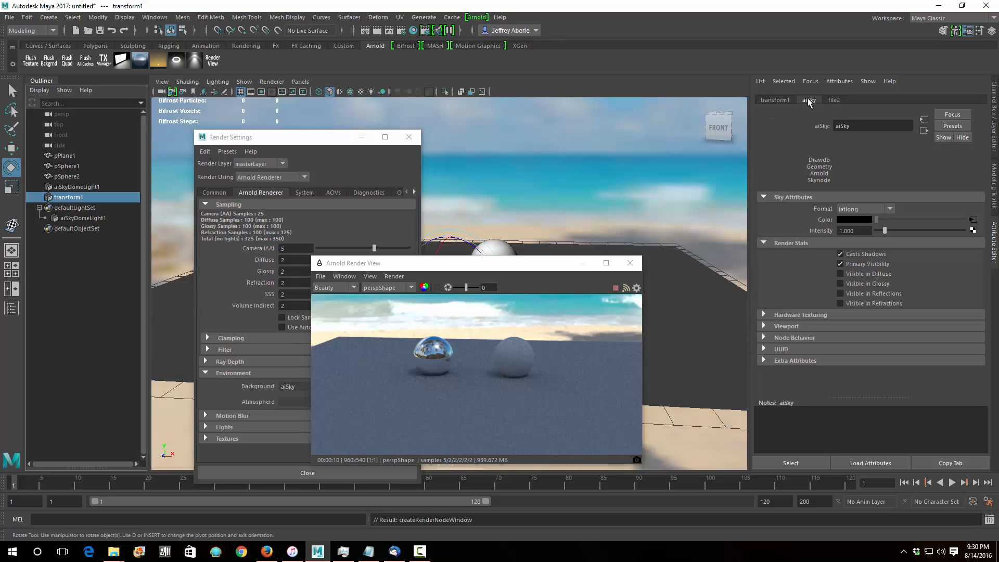
pyautogui.moveTo(483, 267); pyautogui.dragTo(598, 176)
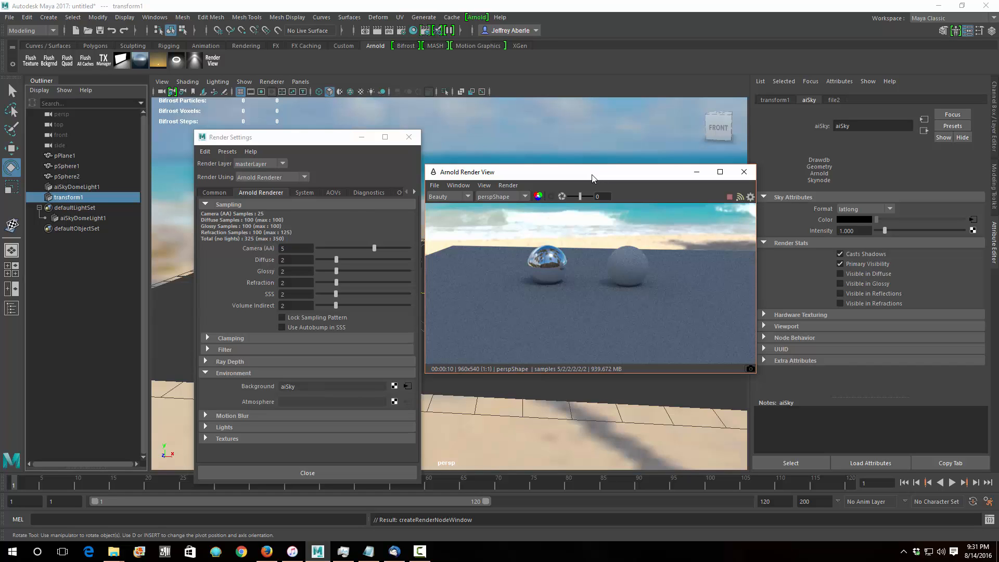
pyautogui.moveTo(307, 140); pyautogui.dragTo(304, 117)
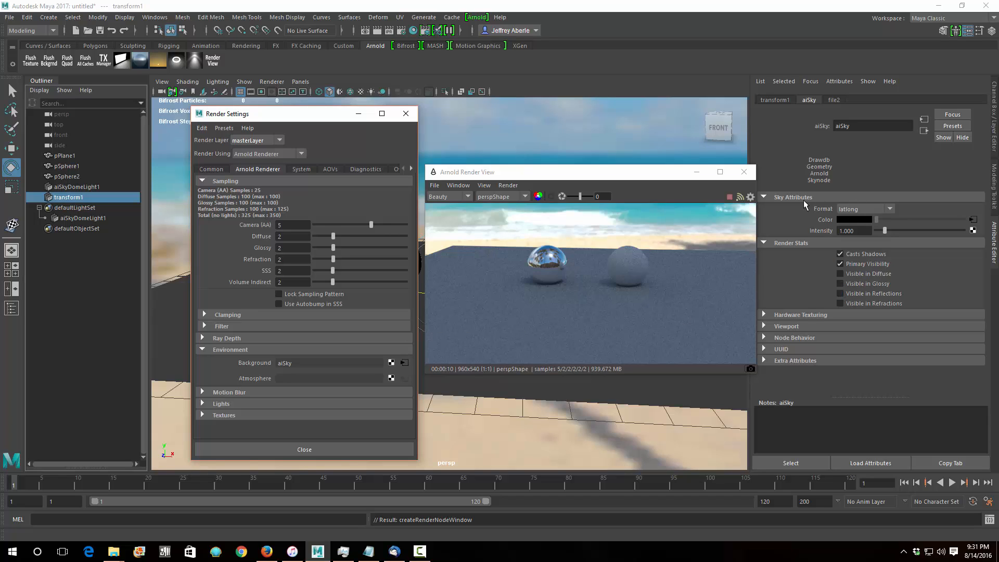
# Step: Examine the shape attributes of aiSkyDomeLight1, including its Format options and the shadow, volume and contribution settings
pyautogui.click(78, 218)
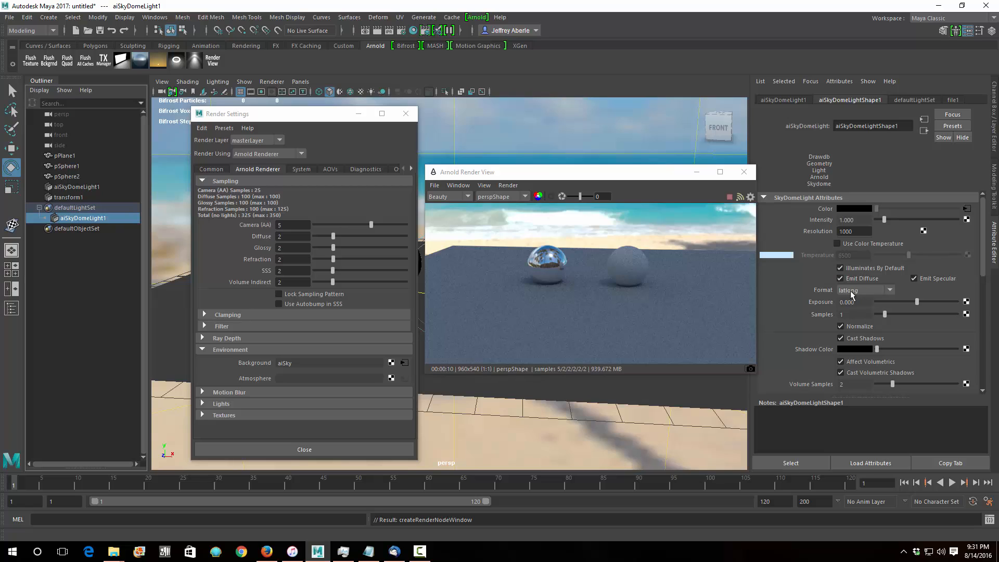
pyautogui.click(890, 292)
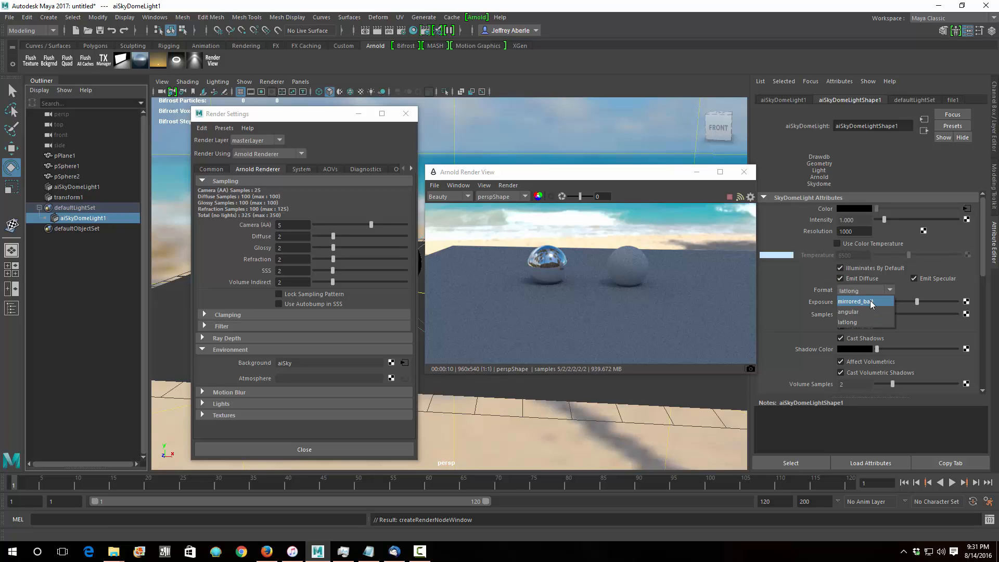
pyautogui.click(801, 295)
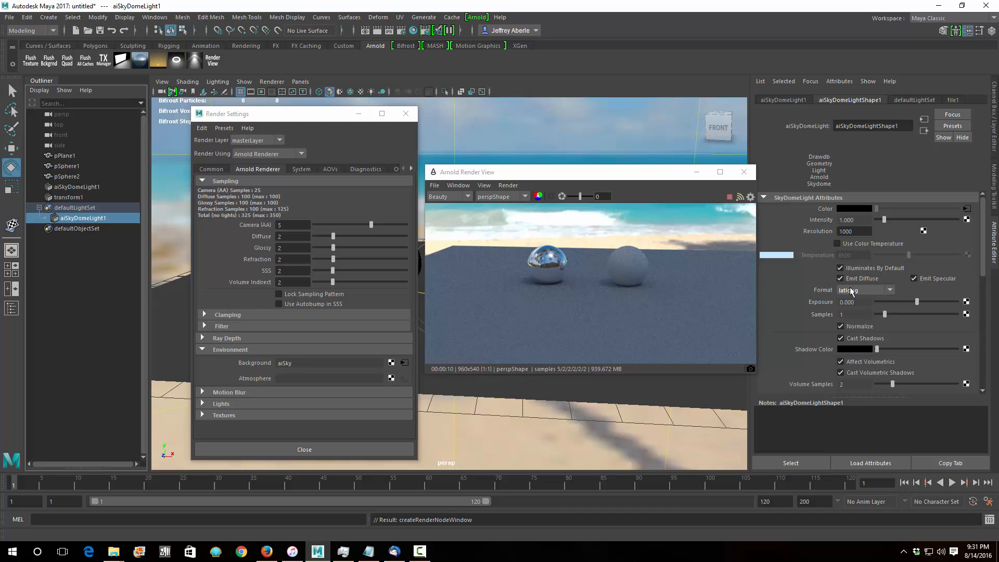
pyautogui.scroll(-3, 789, 293)
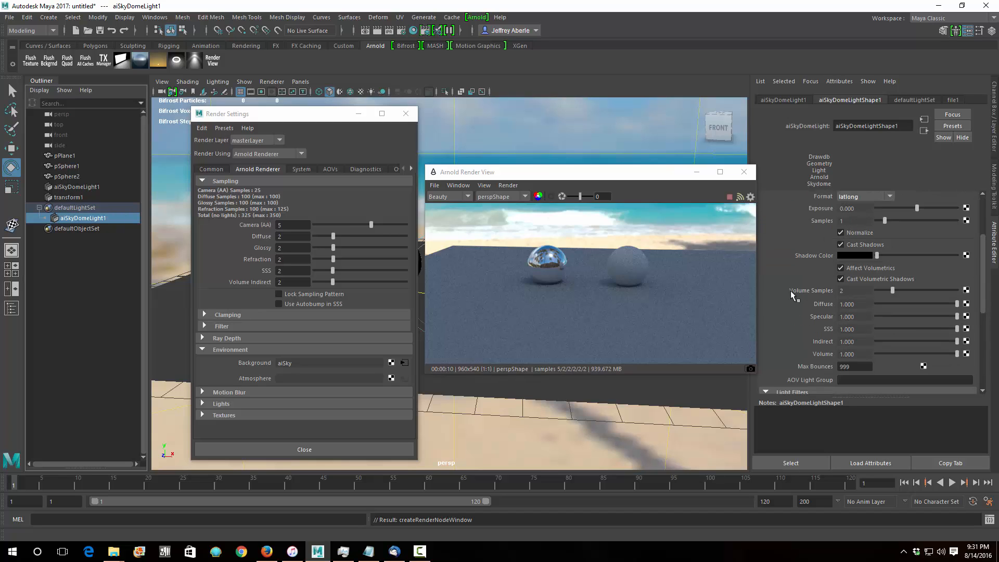
pyautogui.scroll(1, 791, 291)
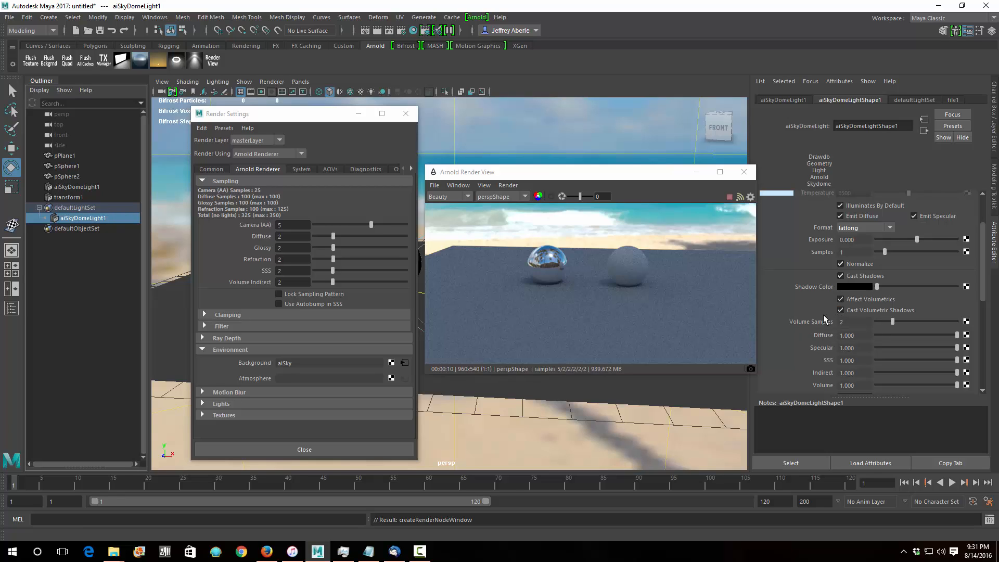
pyautogui.scroll(2, 823, 319)
pyautogui.scroll(-3, 795, 302)
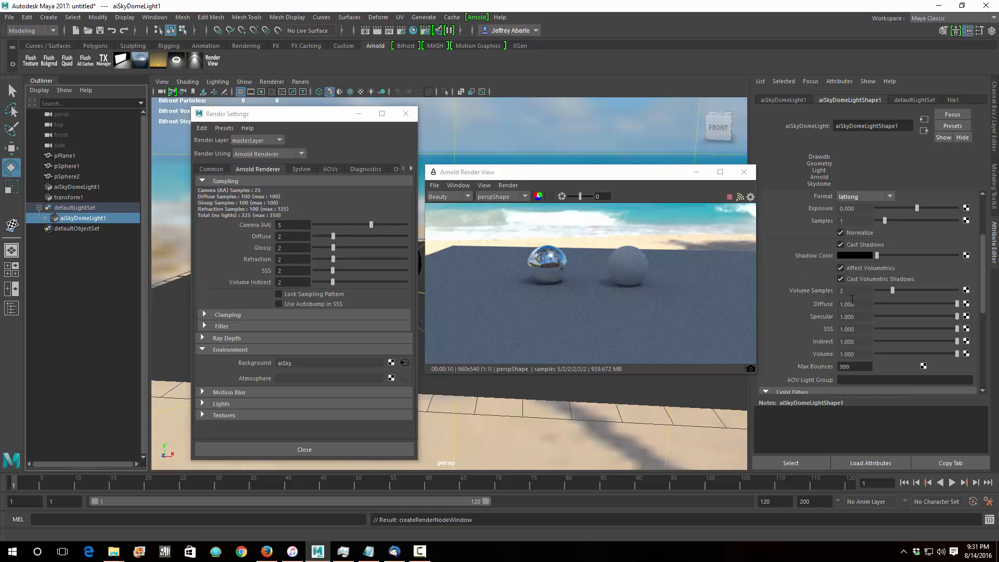
pyautogui.scroll(3, 801, 284)
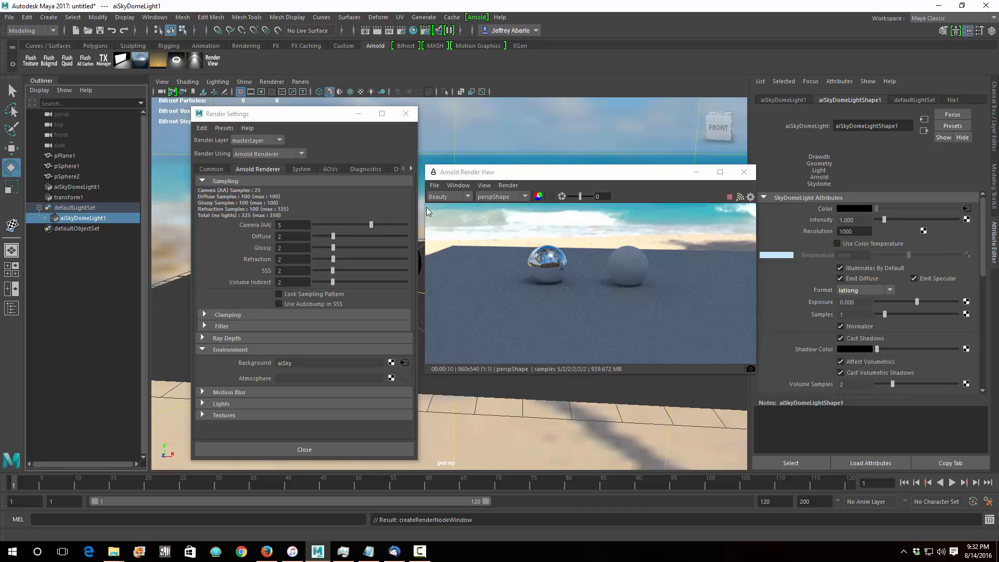
# Step: Try a lower aiSky intensity on transform1 and restore it to 1
pyautogui.click(85, 198)
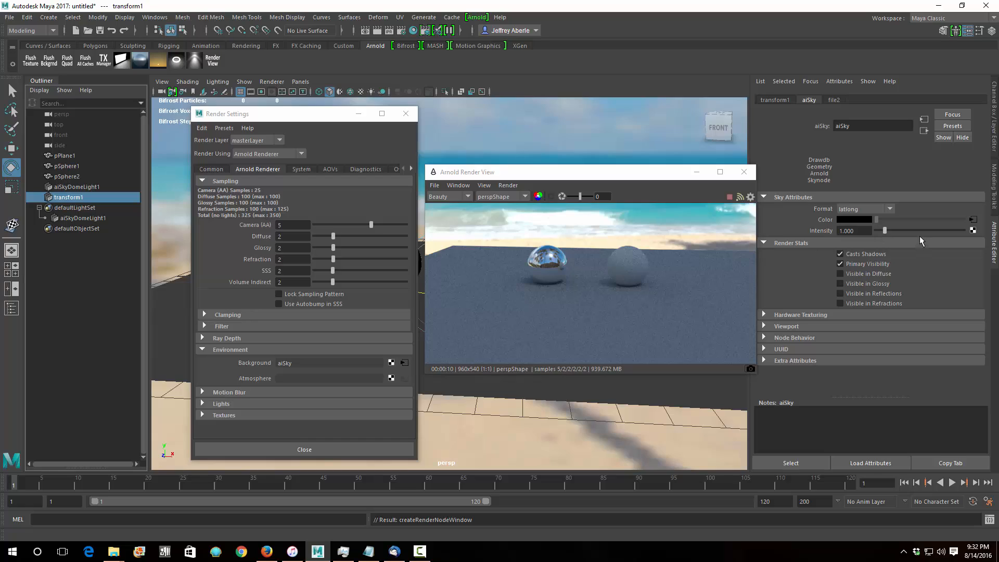
pyautogui.moveTo(887, 231); pyautogui.dragTo(881, 232)
pyautogui.doubleClick(860, 231)
pyautogui.write('1')
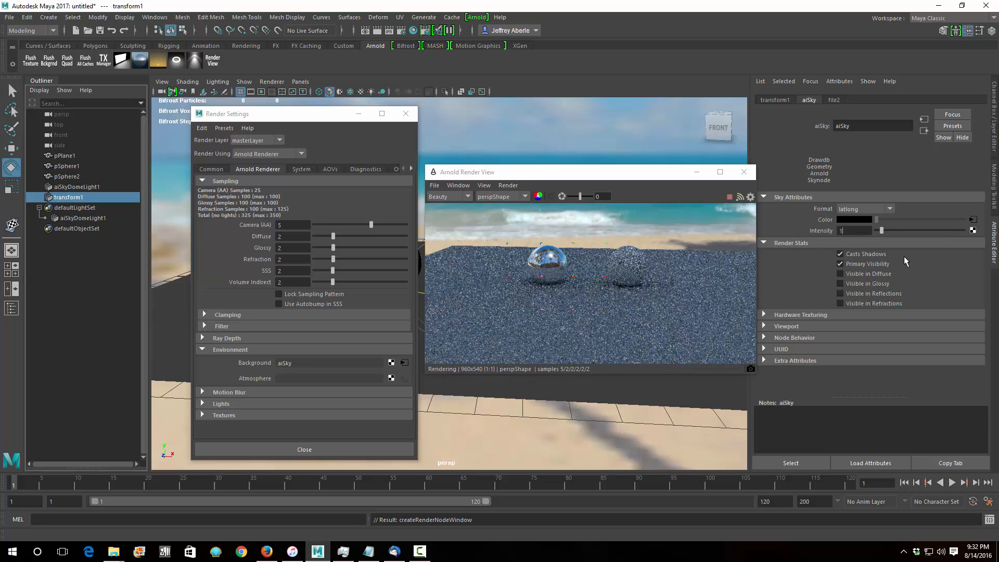
pyautogui.press('Return')
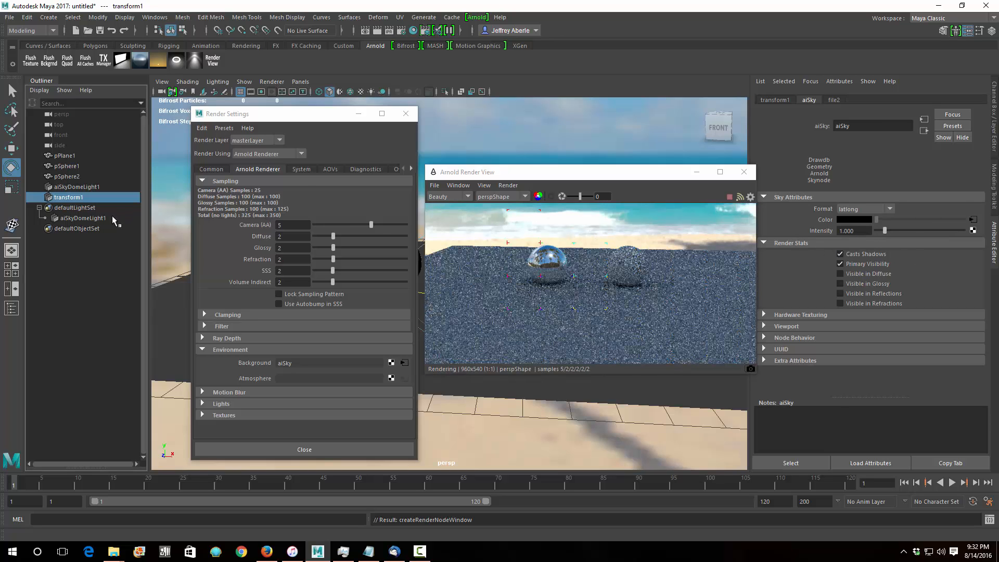
# Step: Raise the exposure of aiSkyDomeLight1 to 1 and inspect the spheres up close in the render
pyautogui.click(83, 218)
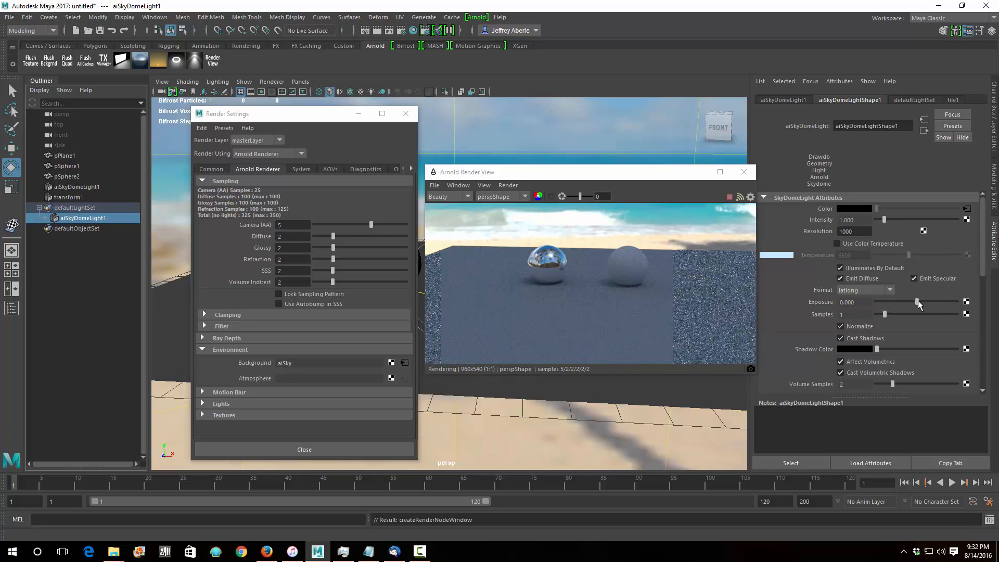
pyautogui.moveTo(917, 303); pyautogui.dragTo(921, 304)
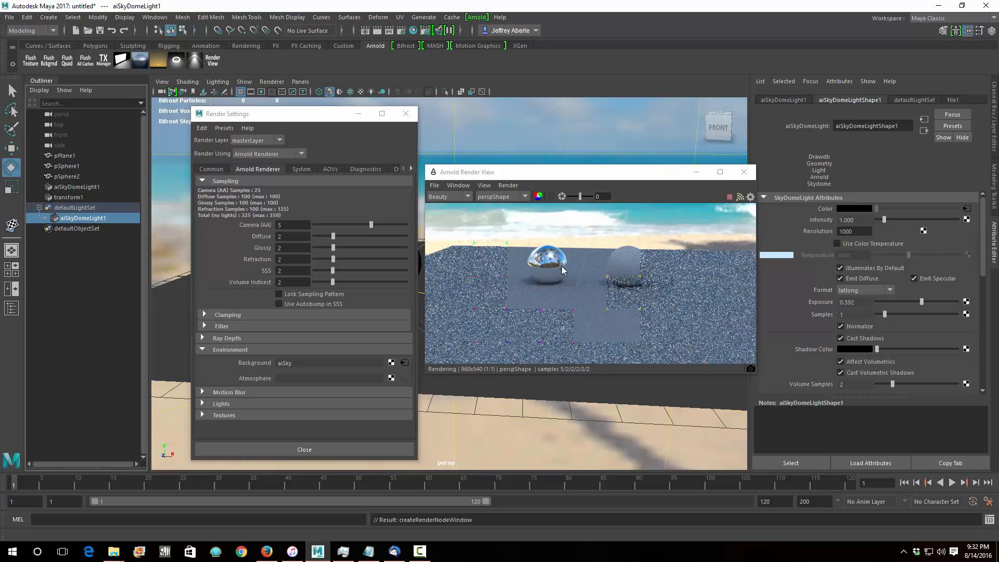
pyautogui.moveTo(920, 303); pyautogui.dragTo(926, 306)
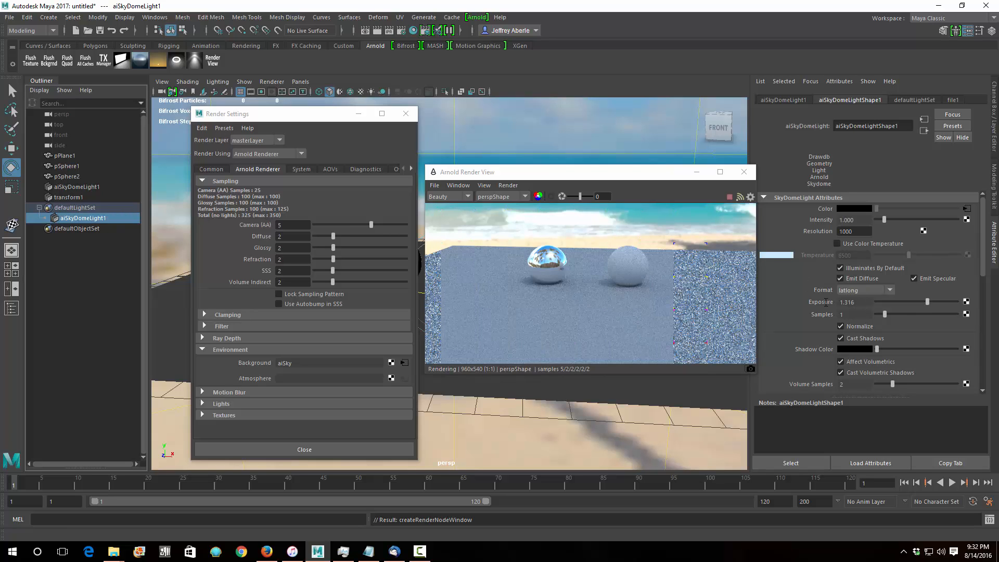
pyautogui.write('1')
pyautogui.press('Tab')
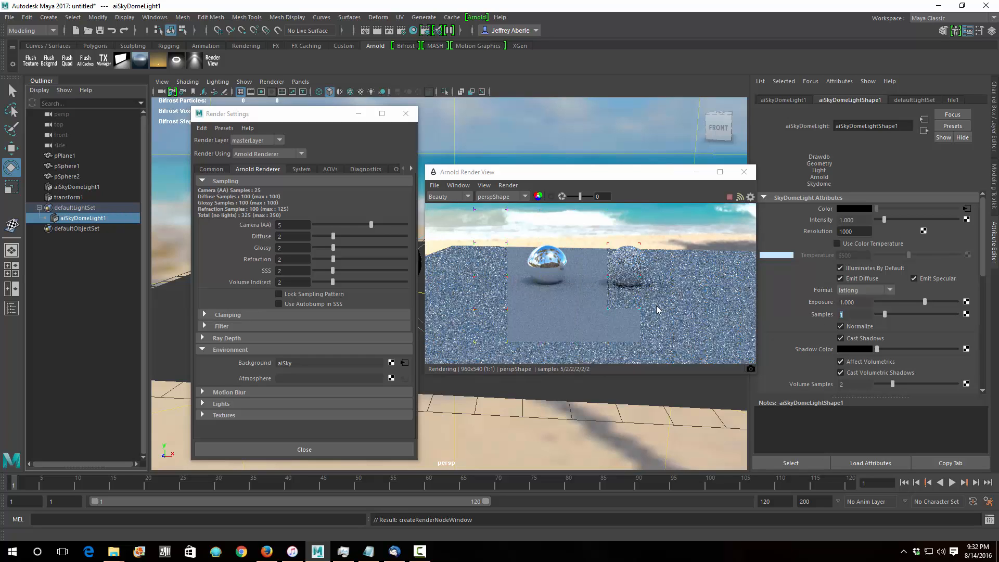
pyautogui.scroll(2, 684, 307)
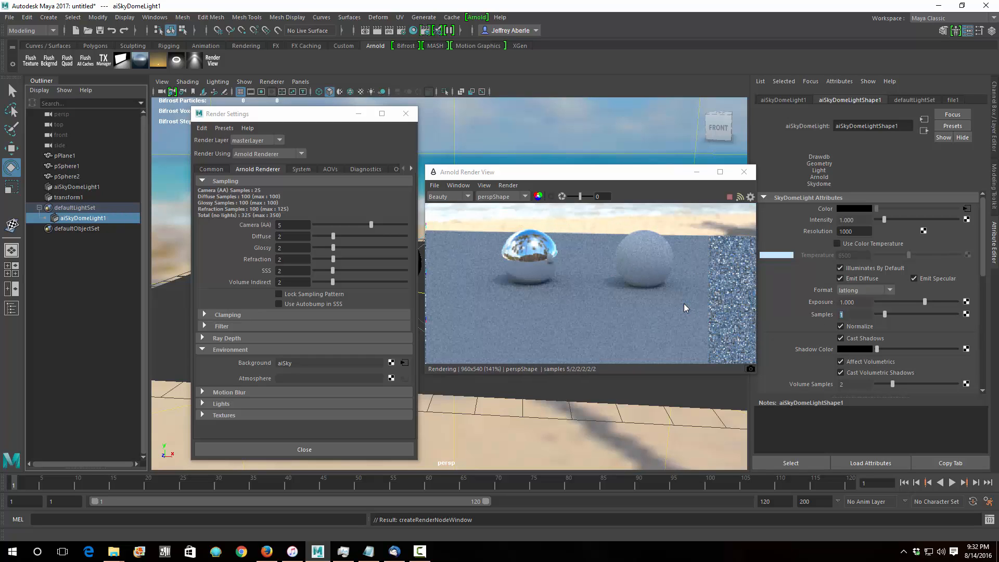